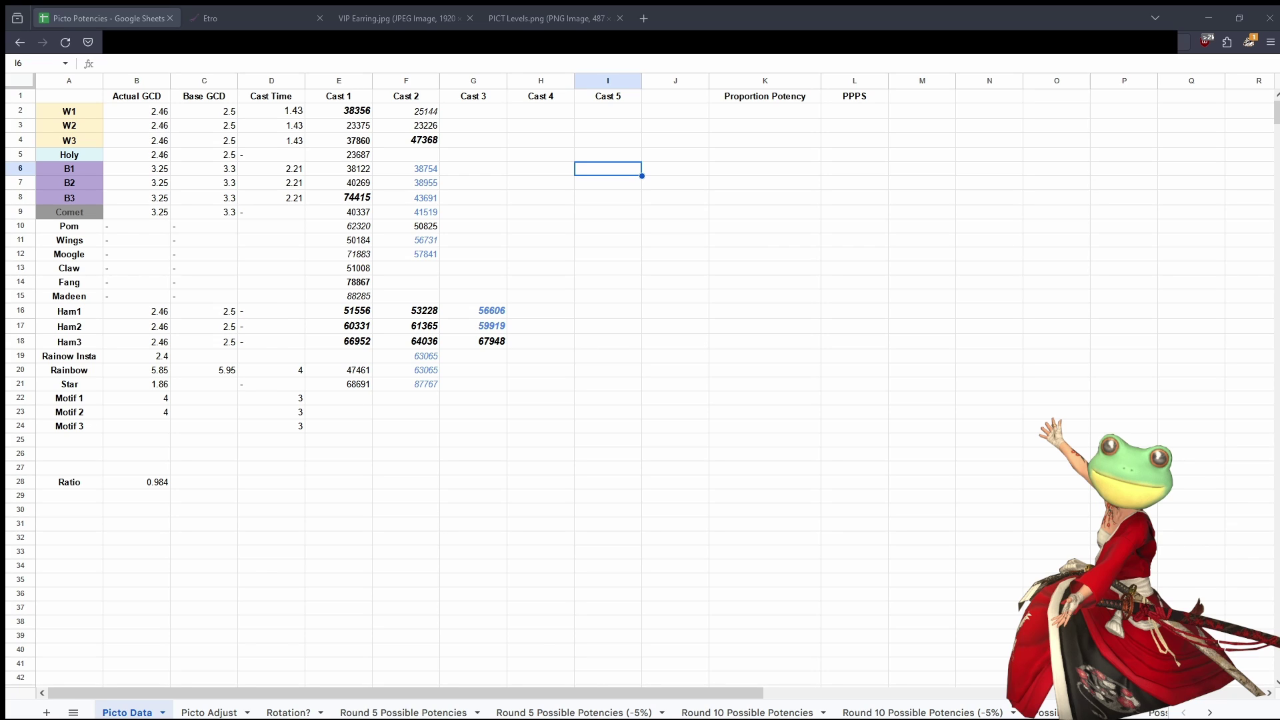
Step: Switch to the media player and step the paused Pictomancer footage back frame by frame to the start of the spell cast
key("alt+Tab")
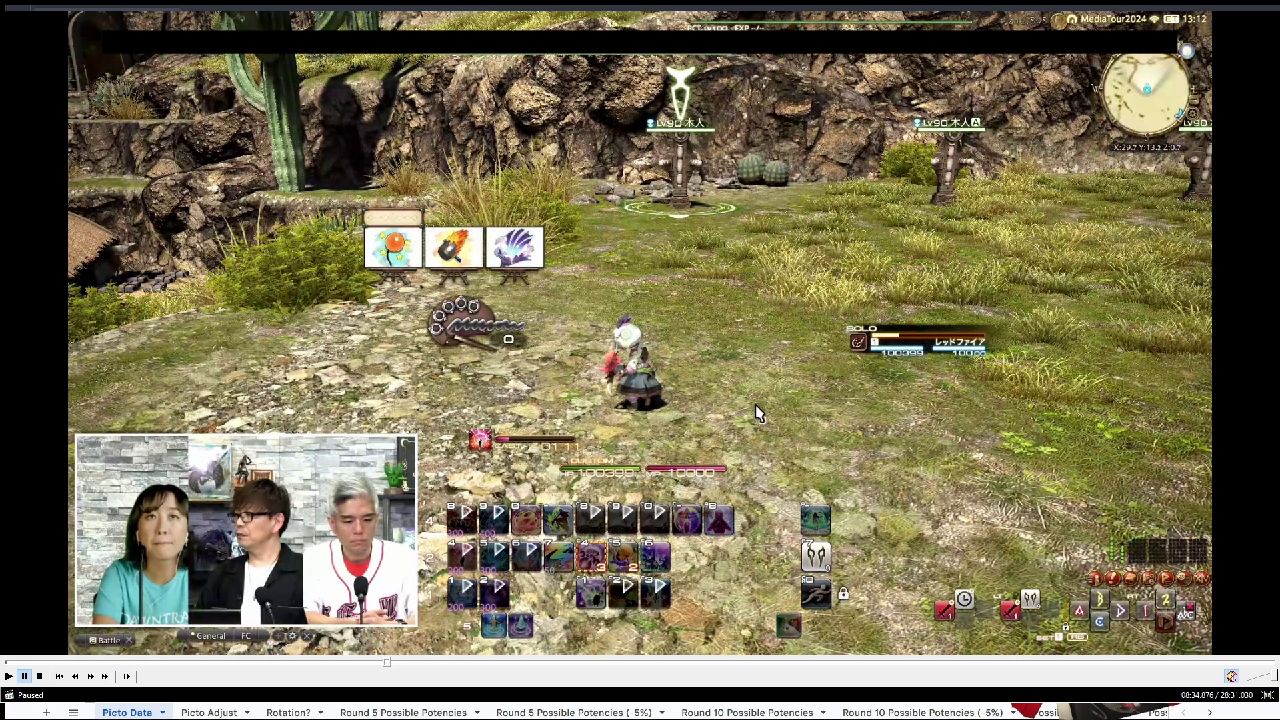
key("ctrl+Left")
key("ctrl+Left")
key("ctrl+Left")
key("ctrl+Left")
key("ctrl+Left")
key("ctrl+Left")
key("ctrl+Left")
key("ctrl+Left")
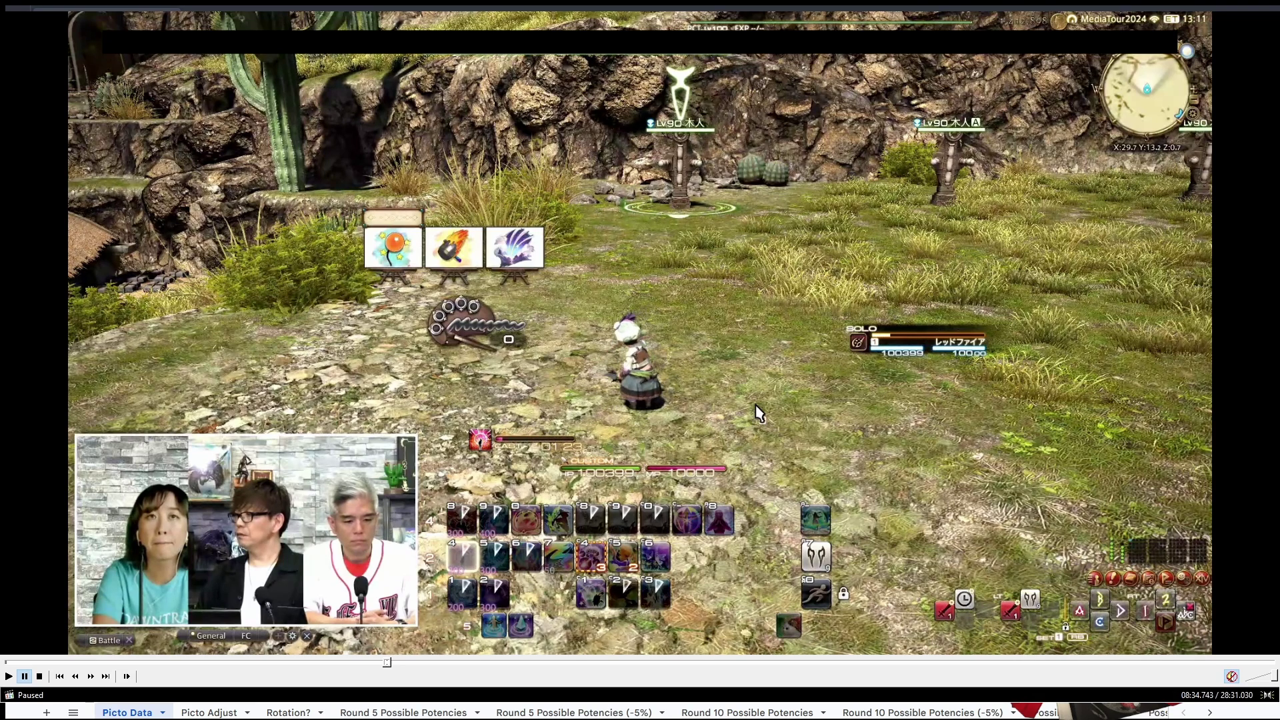
key("ctrl+Left")
key("ctrl+Left")
key("ctrl+Left")
key("ctrl+Left")
key("ctrl+Left")
key("ctrl+Left")
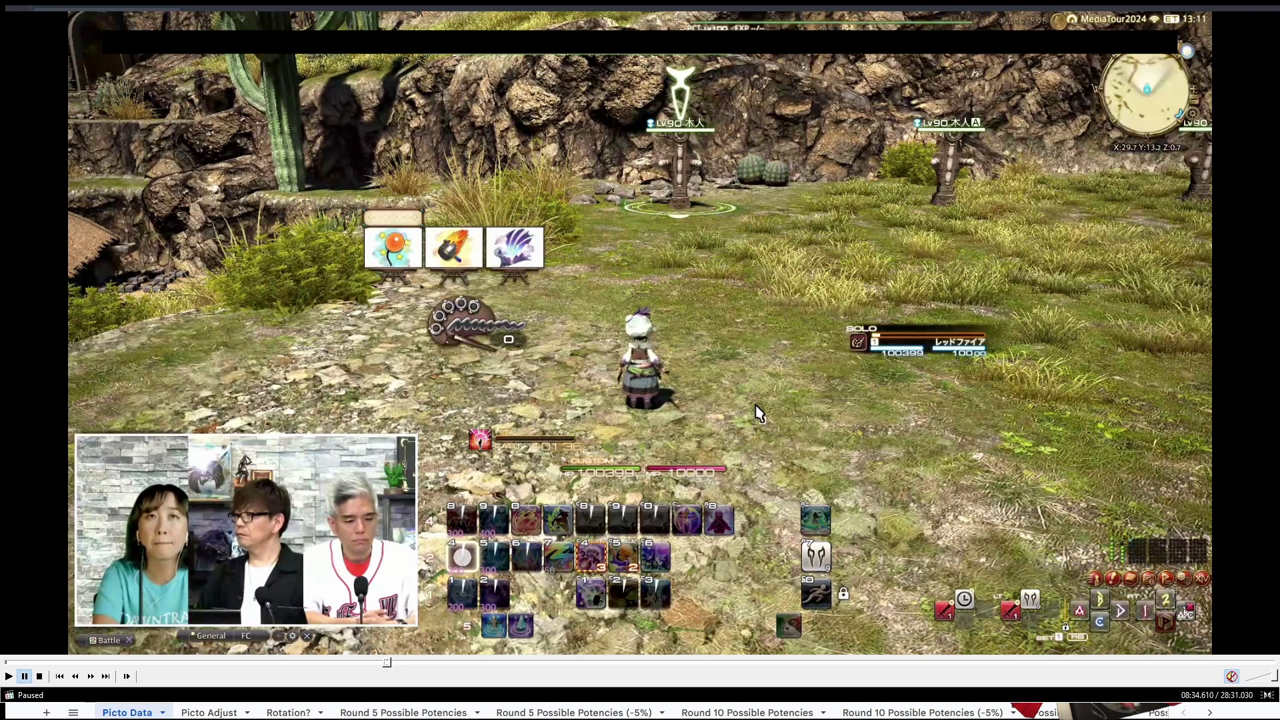
key("ctrl+Left")
key("ctrl+Left")
key("ctrl+Left")
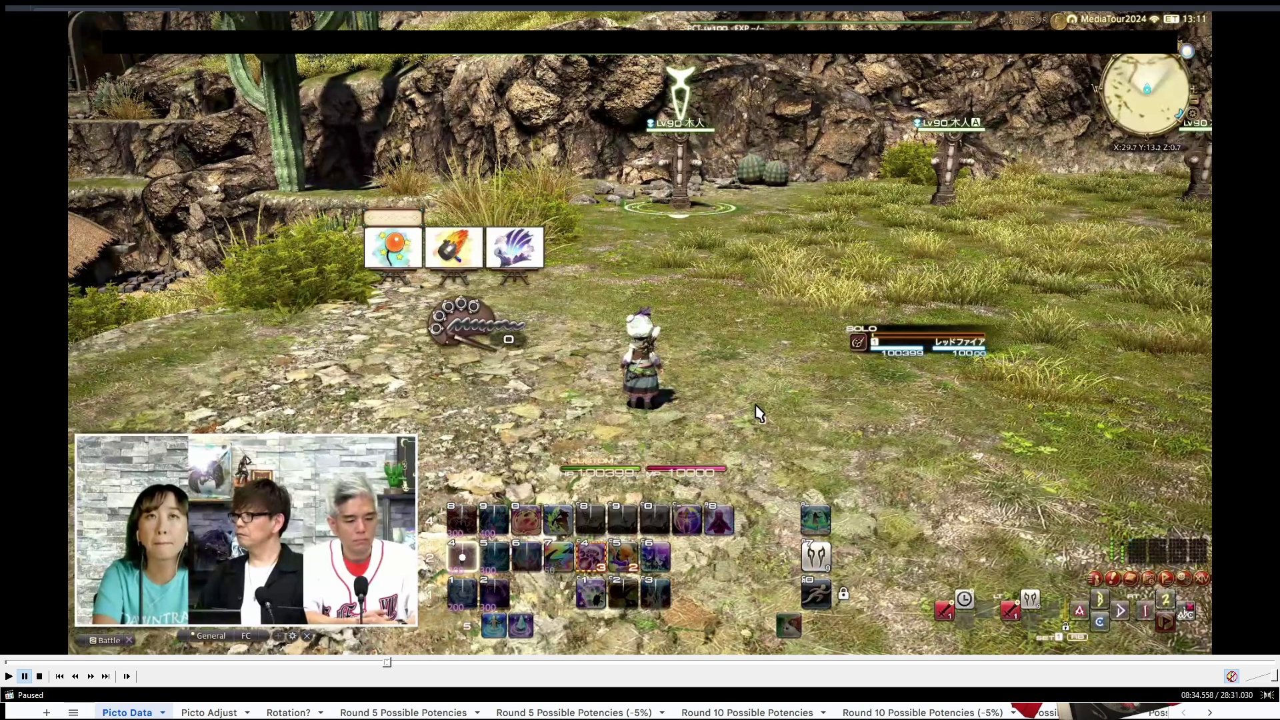
Step: Check the frames on either side of the cast's start, and play the footage briefly before pausing it
key("ctrl+Right")
key("ctrl+Right")
key("ctrl+Left")
key("ctrl+Left")
key("space")
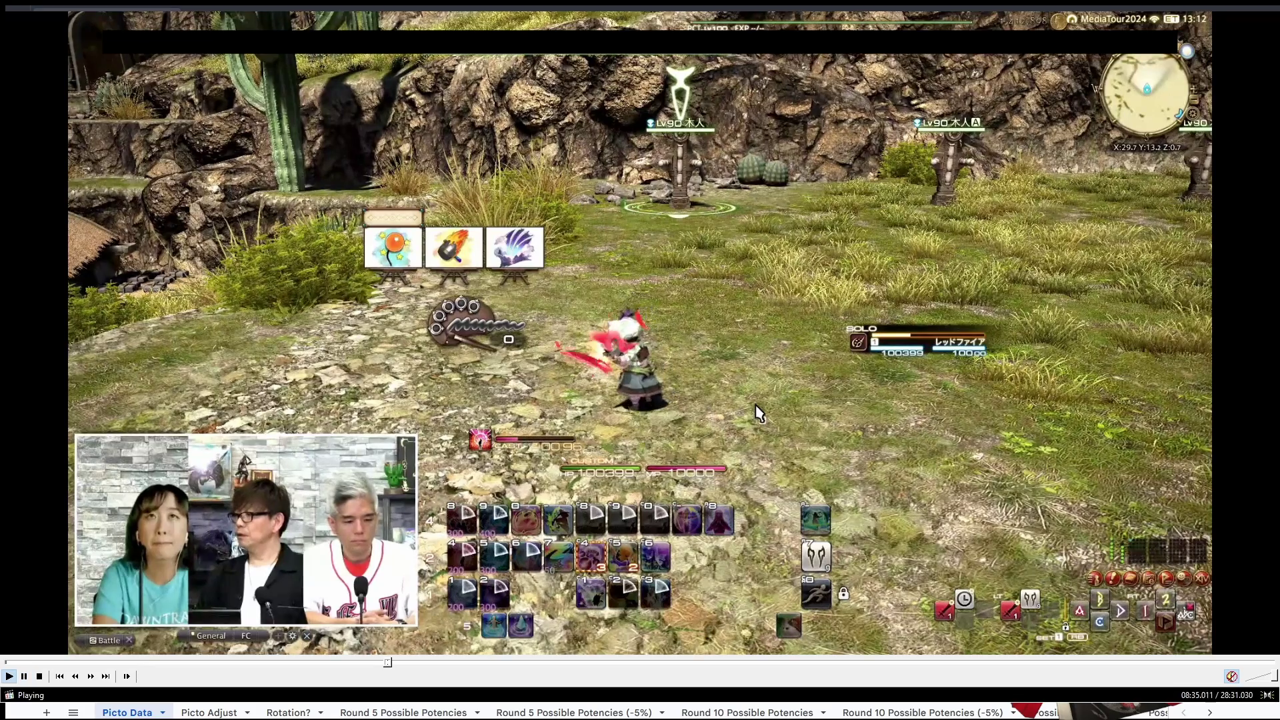
key("space")
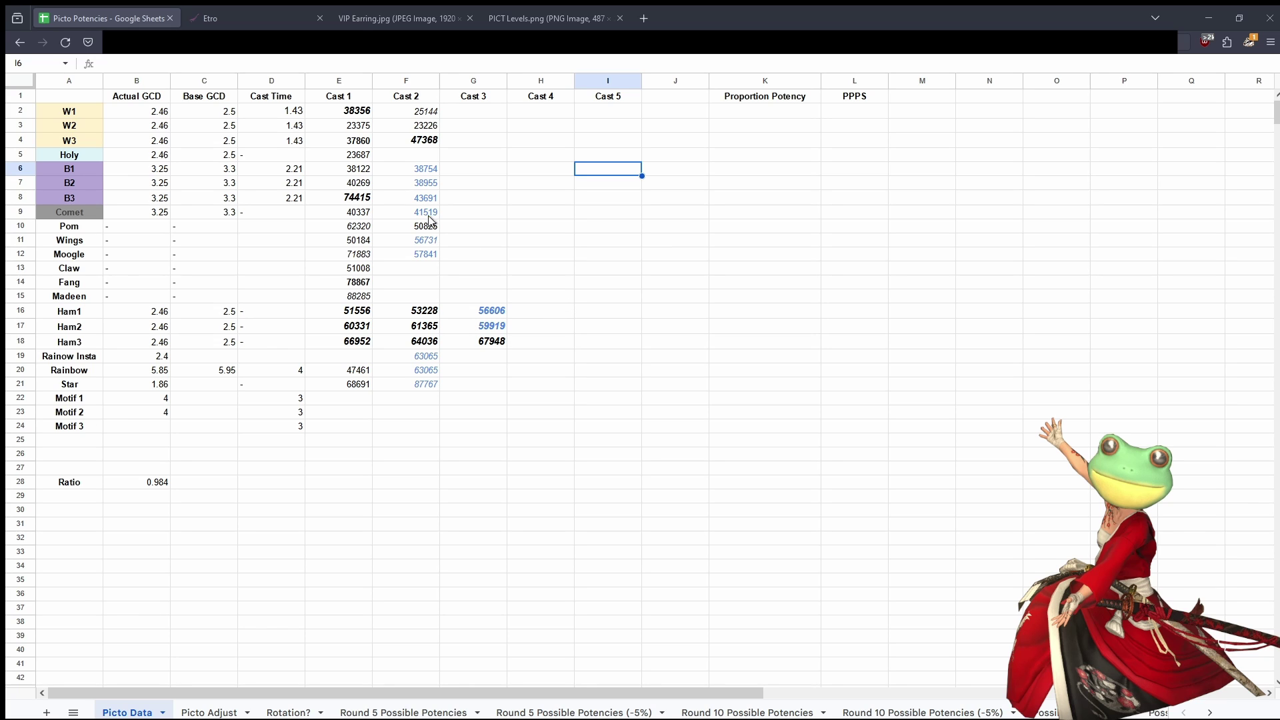
Step: Switch to the Etro gearset in the browser and compare its stats with the VIP Earring image
left_click(248, 25)
scroll(287, 231, "up", 5)
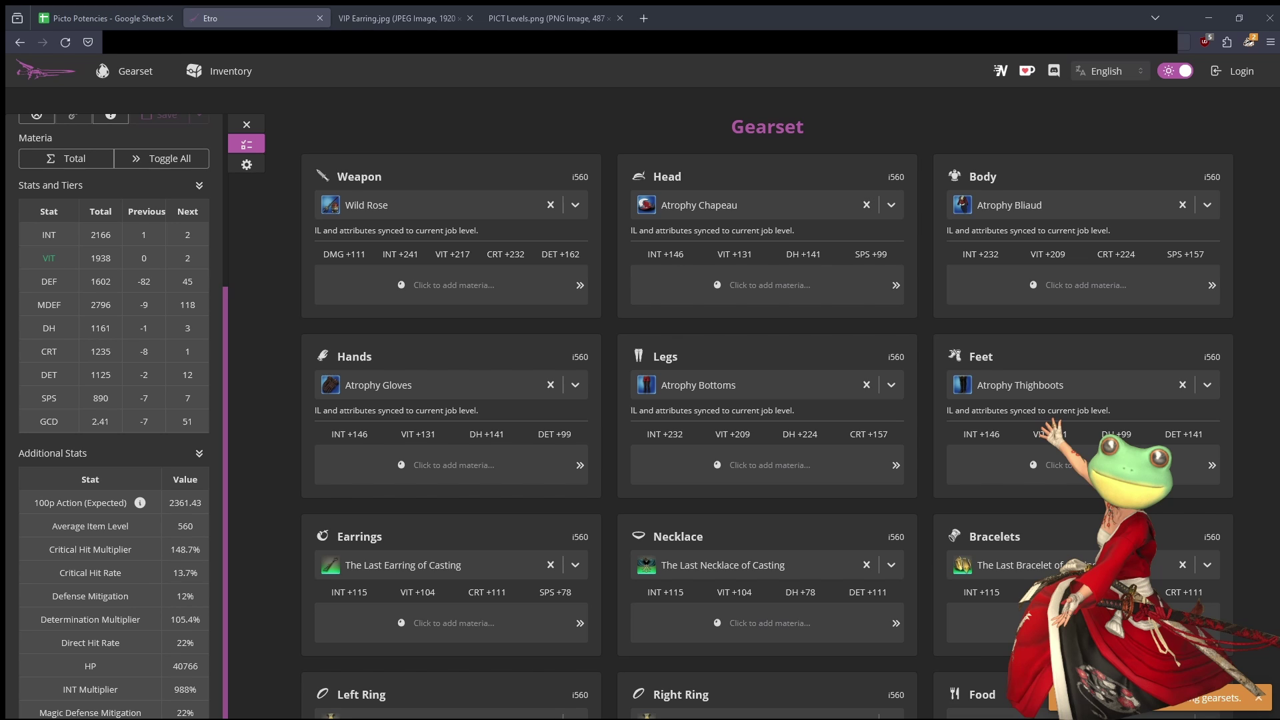
key("ctrl+Tab")
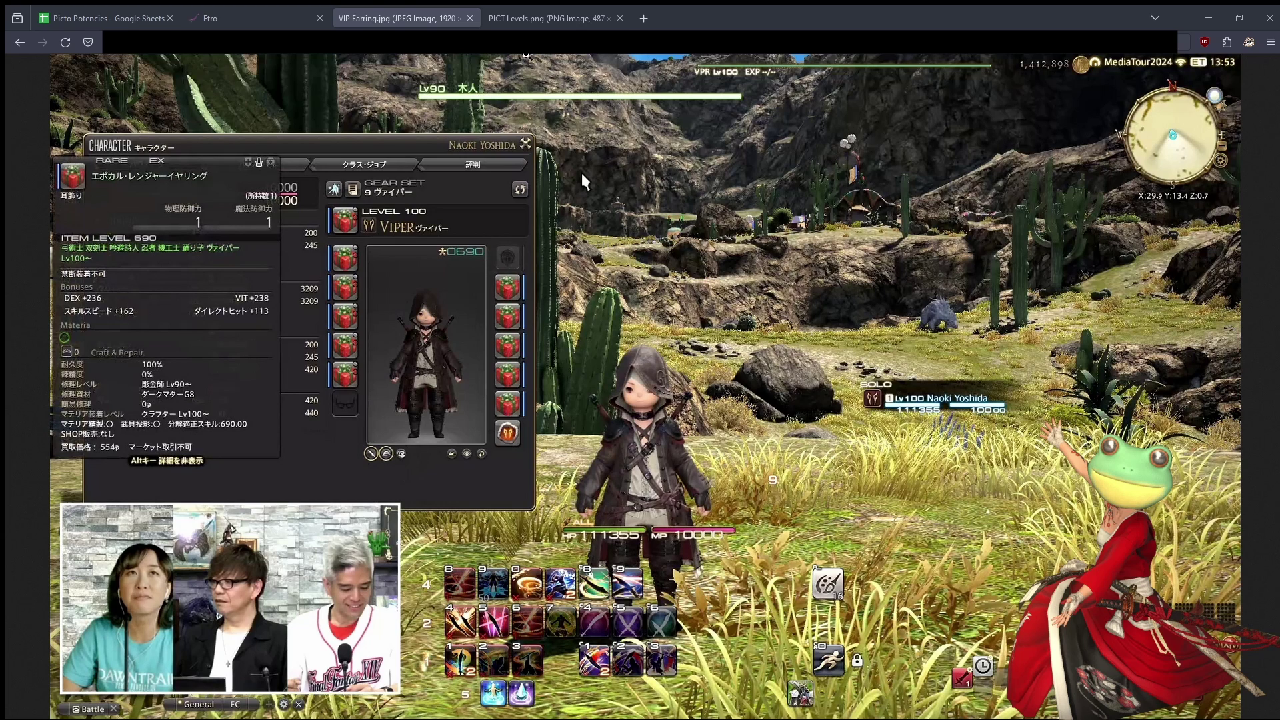
left_click(279, 23)
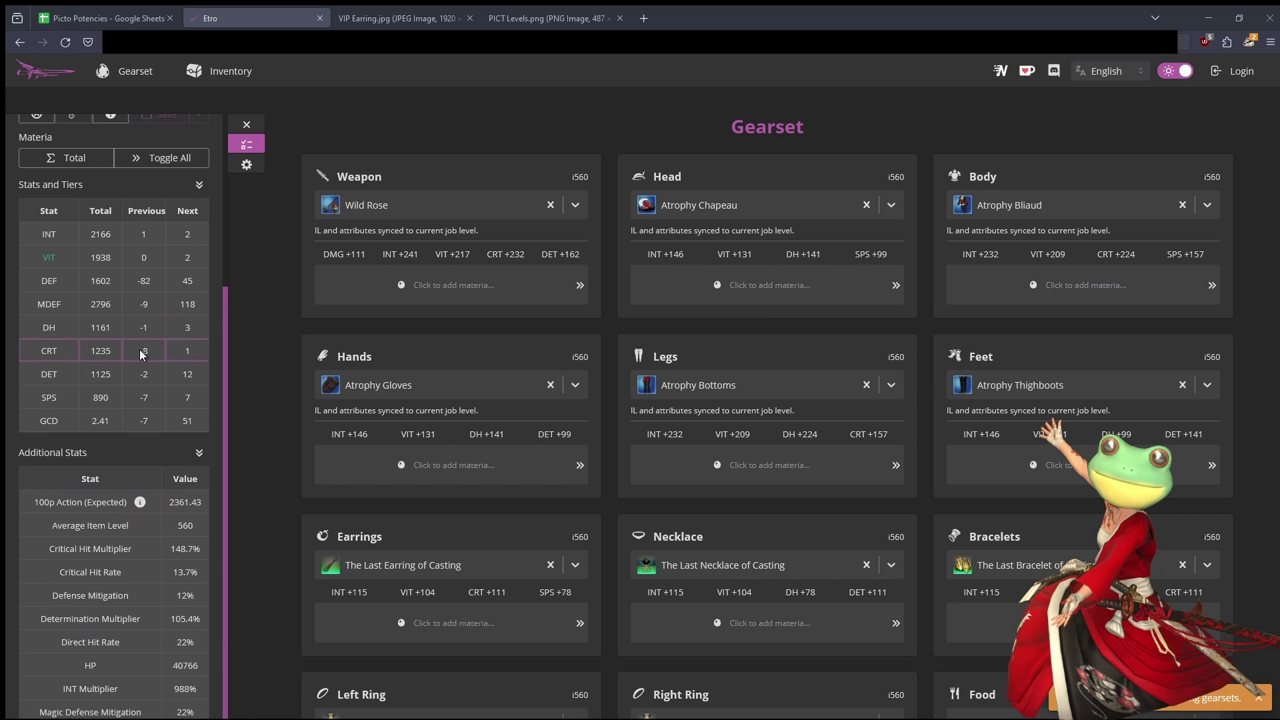
Step: Examine the Etro gearset's gear pieces, stat tiers and additional stats against the Picto Data sheet
scroll(139, 350, "up", 2)
scroll(843, 276, "down", 2)
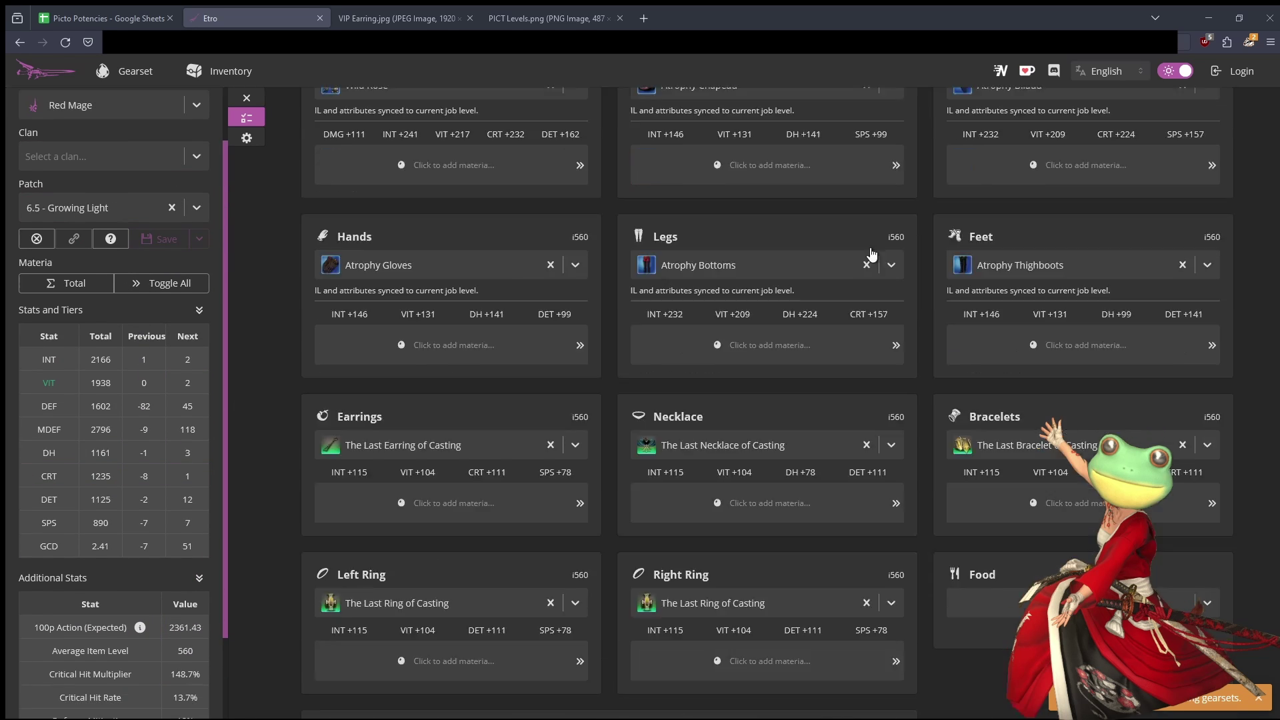
scroll(870, 254, "down", 1)
scroll(187, 426, "down", 1)
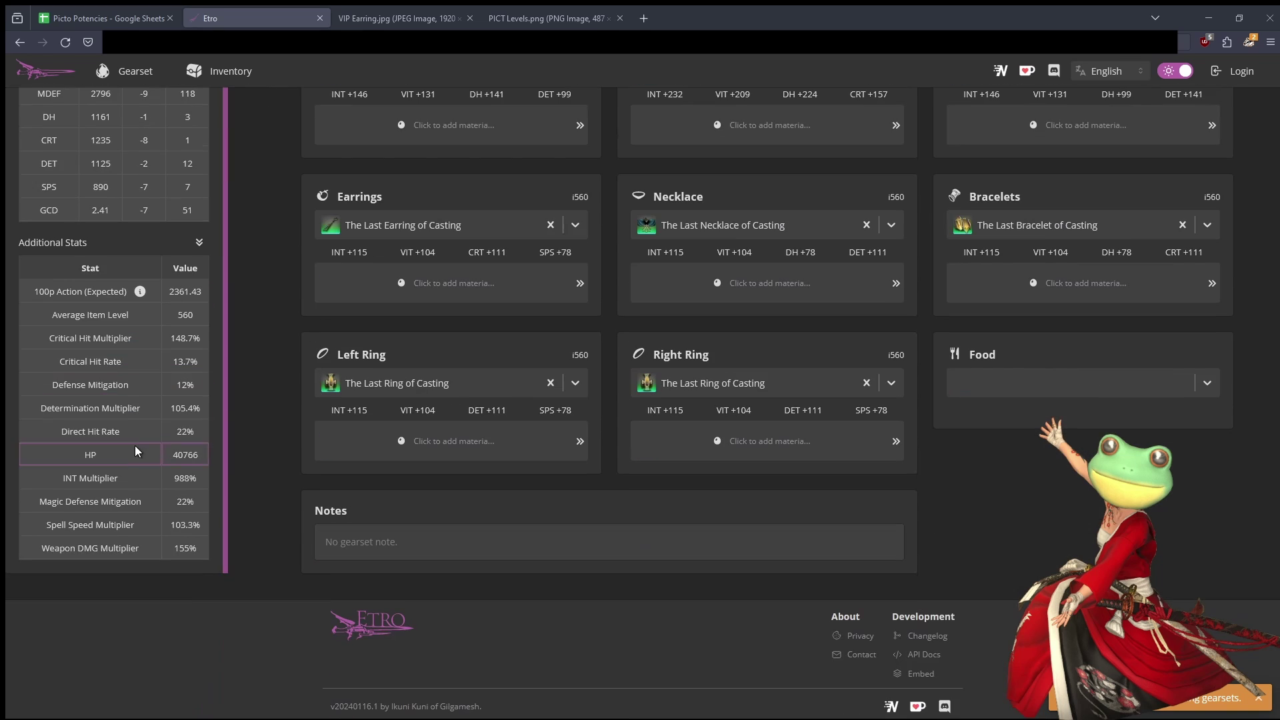
scroll(236, 338, "up", 2)
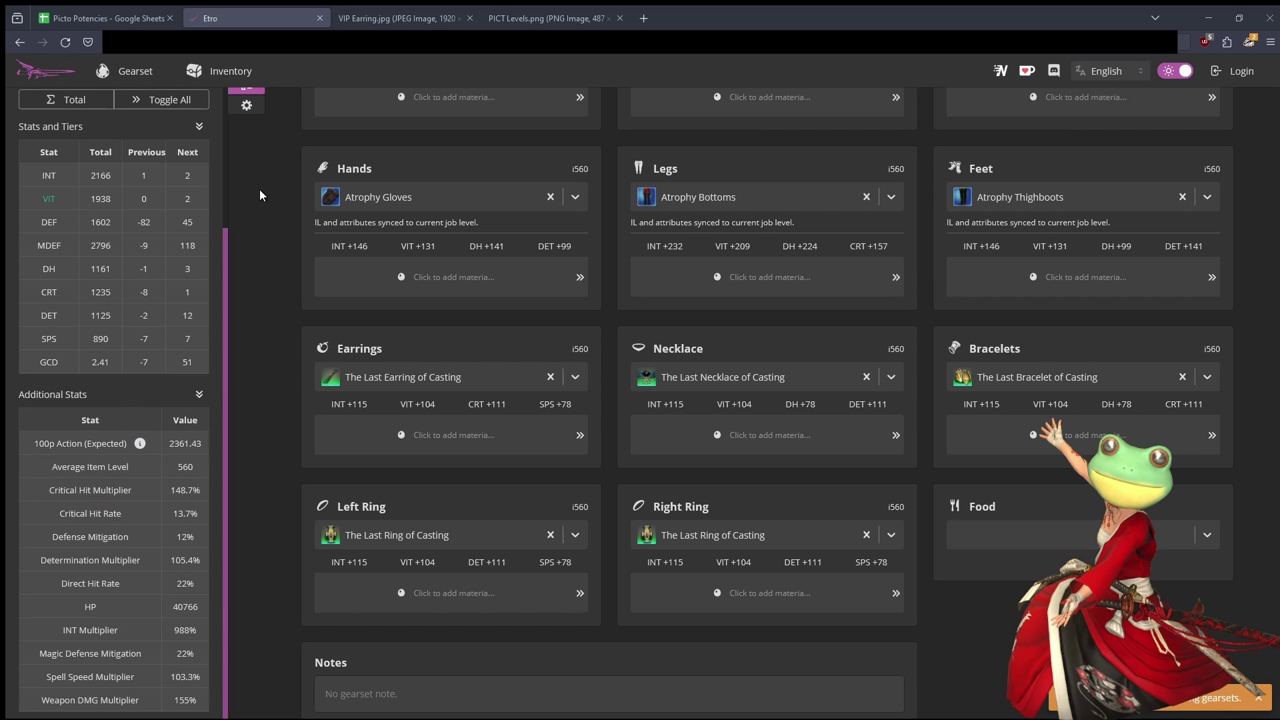
left_click(103, 18)
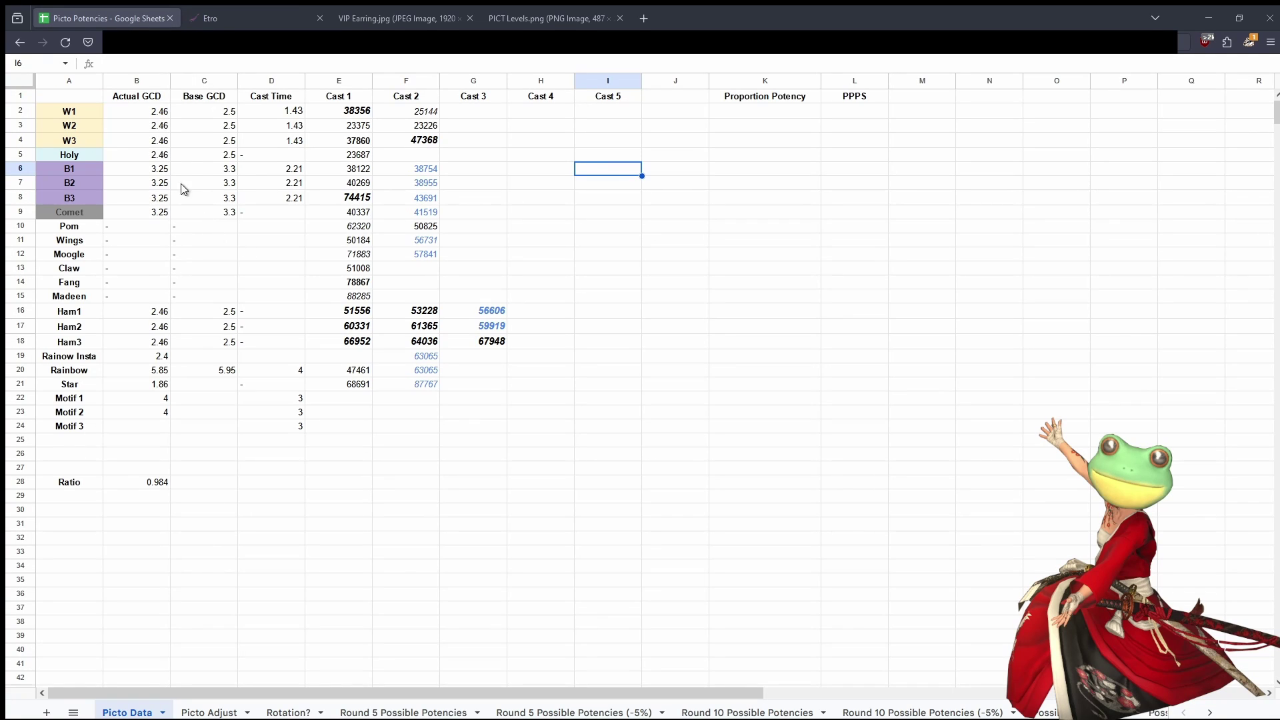
left_click(253, 20)
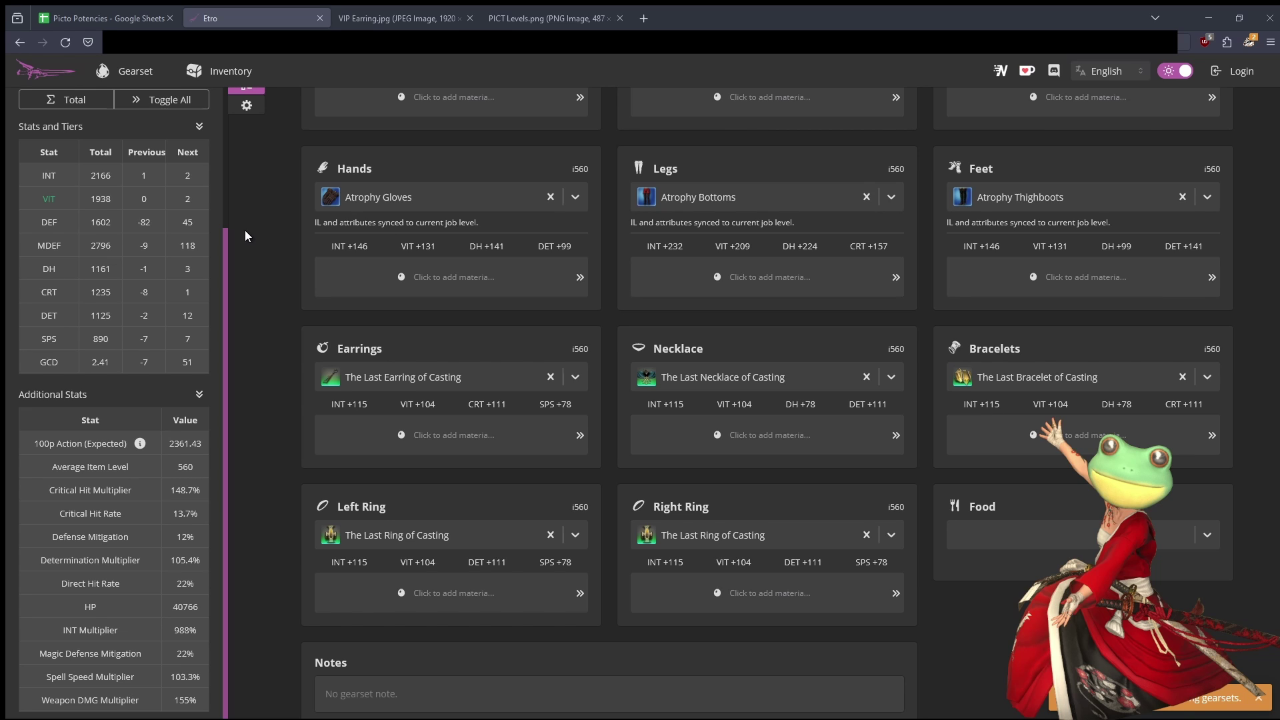
left_click(130, 21)
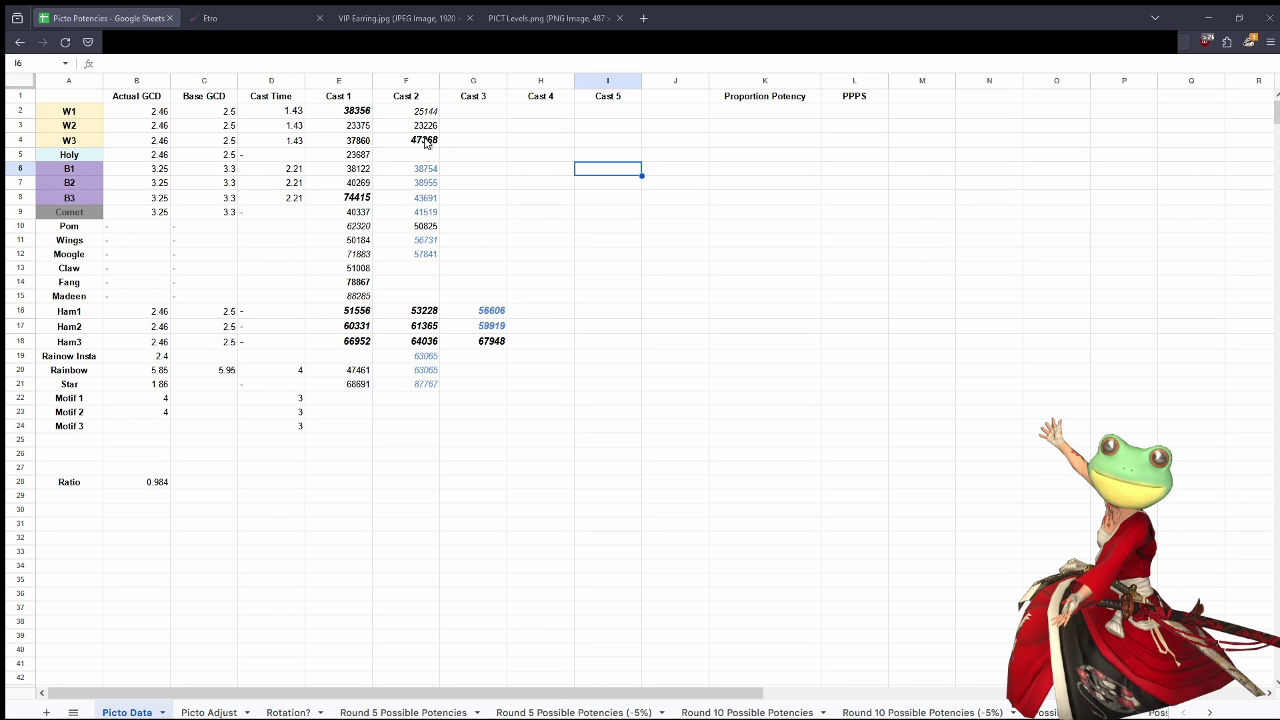
Step: Reopen the closed Imgur page on direct and critical hit damage text, examine it, close it and return to the spreadsheet
key("ctrl+shift+t")
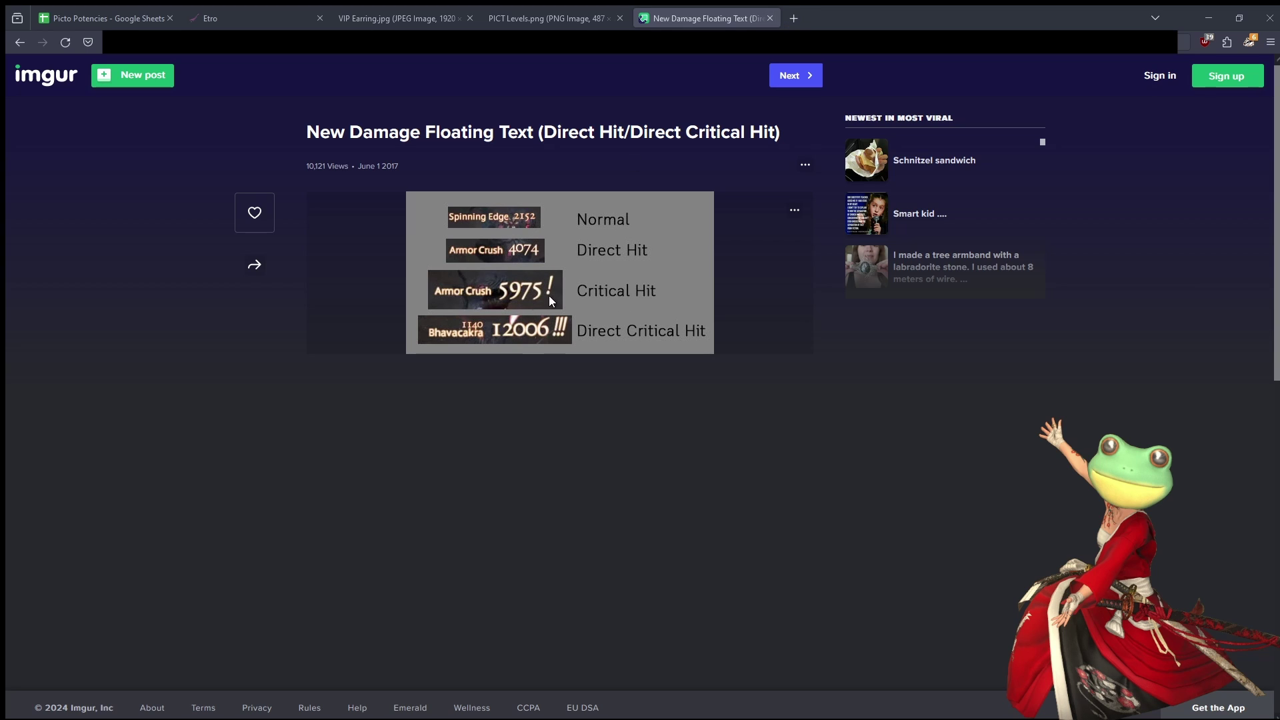
left_click(770, 18)
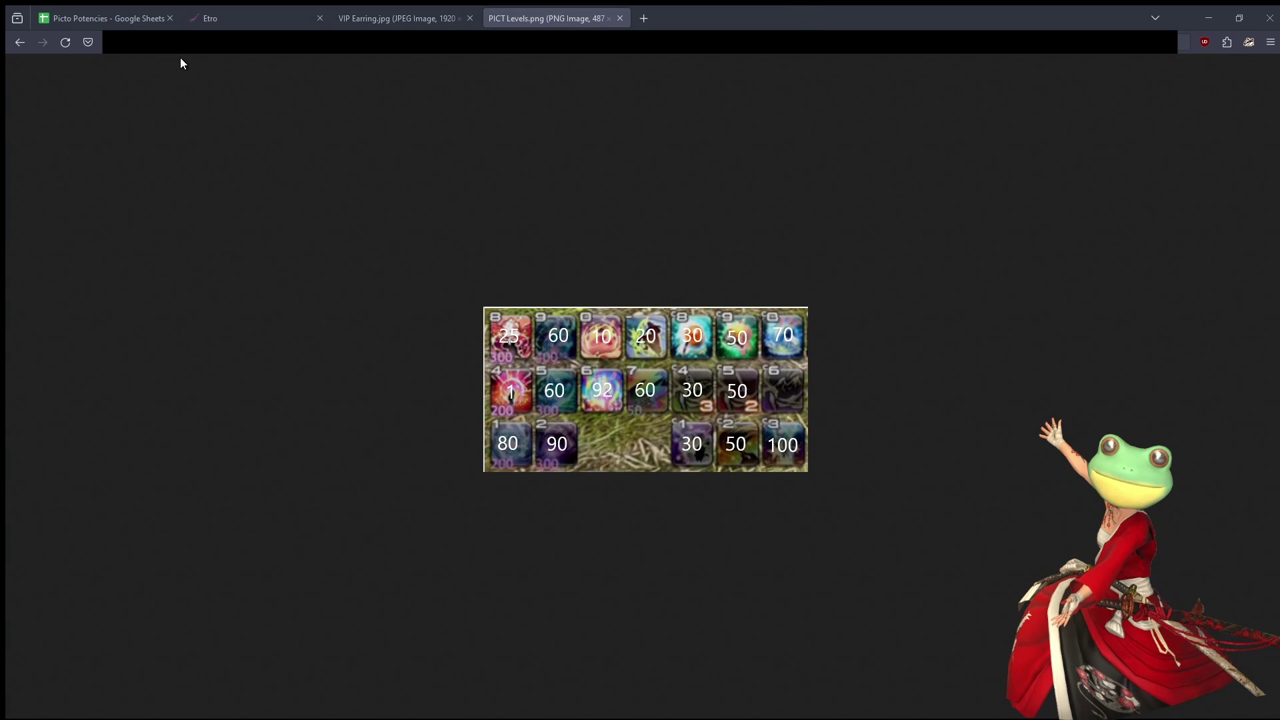
left_click(146, 20)
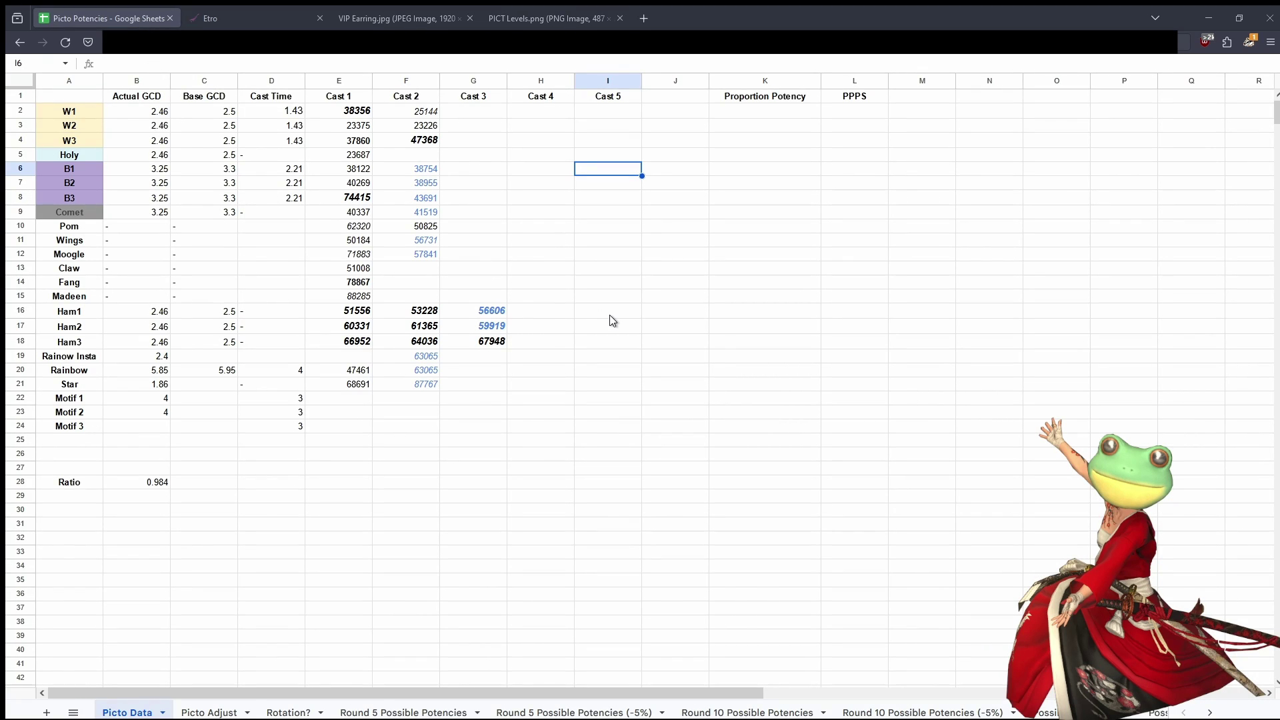
Step: Examine sample damage values and the Actual GCD, Base GCD and Cast Time columns for the W and B spells
left_click(361, 112)
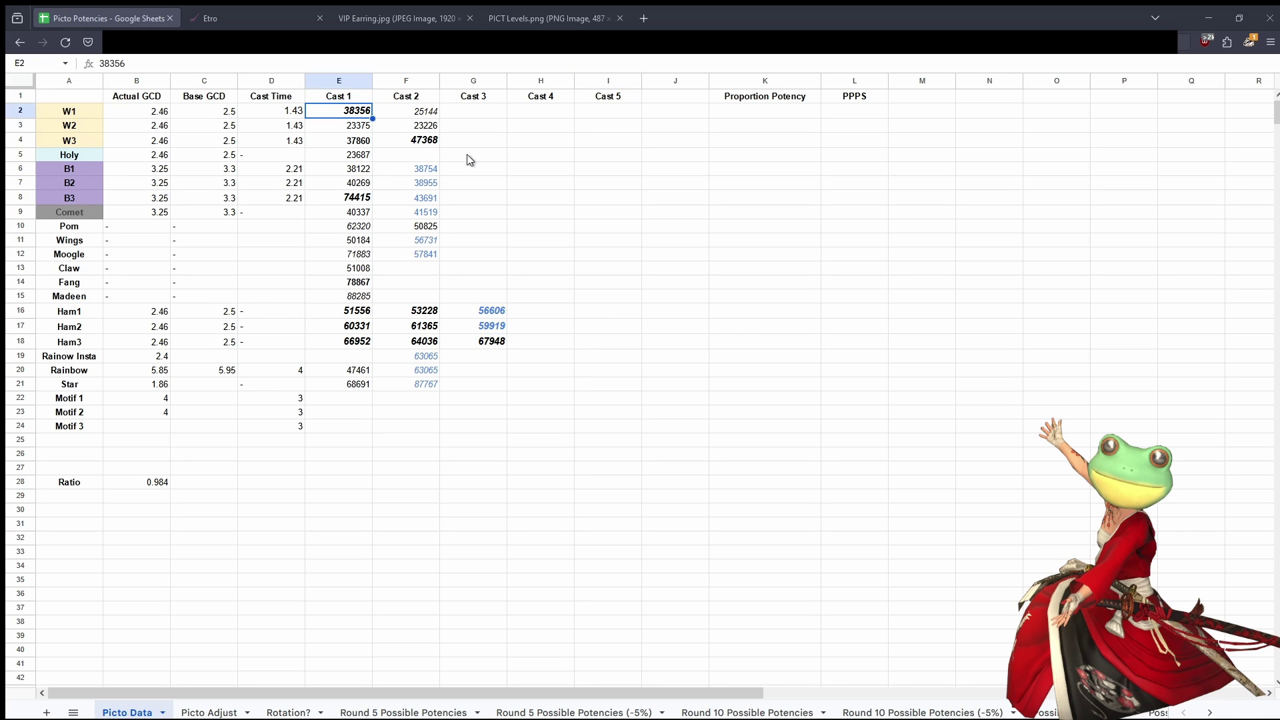
left_click(387, 172)
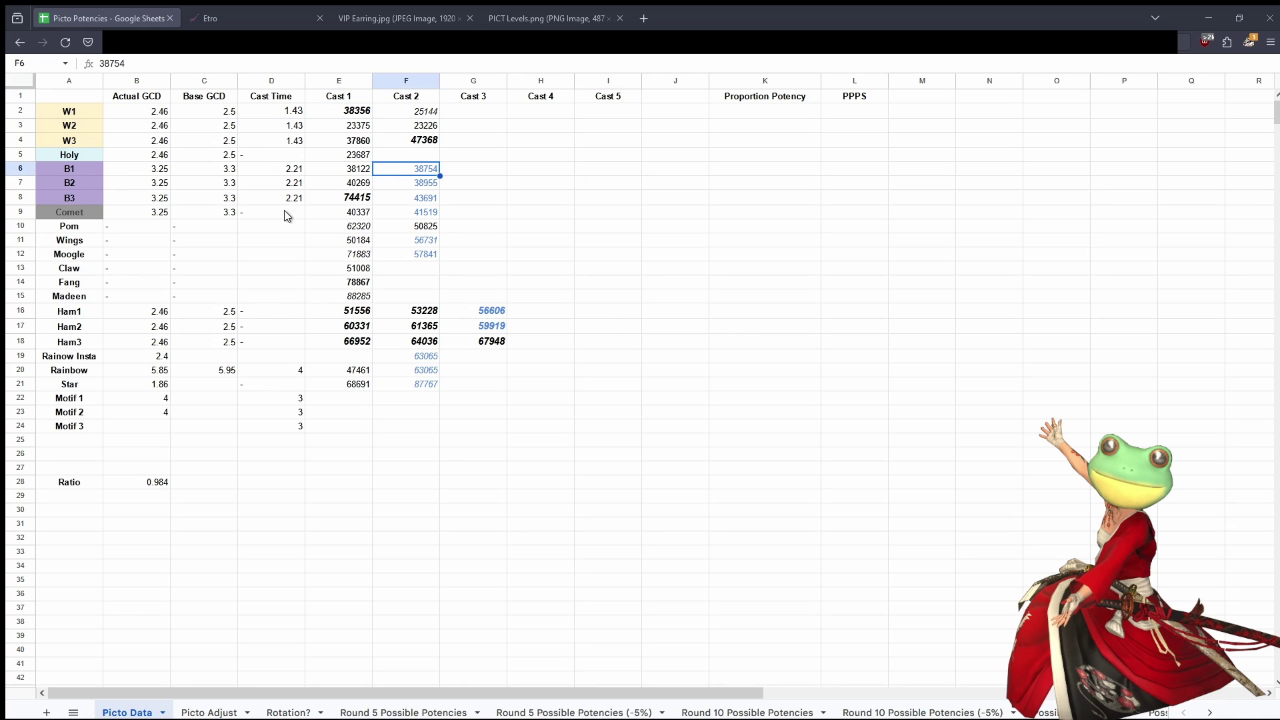
left_click(194, 123)
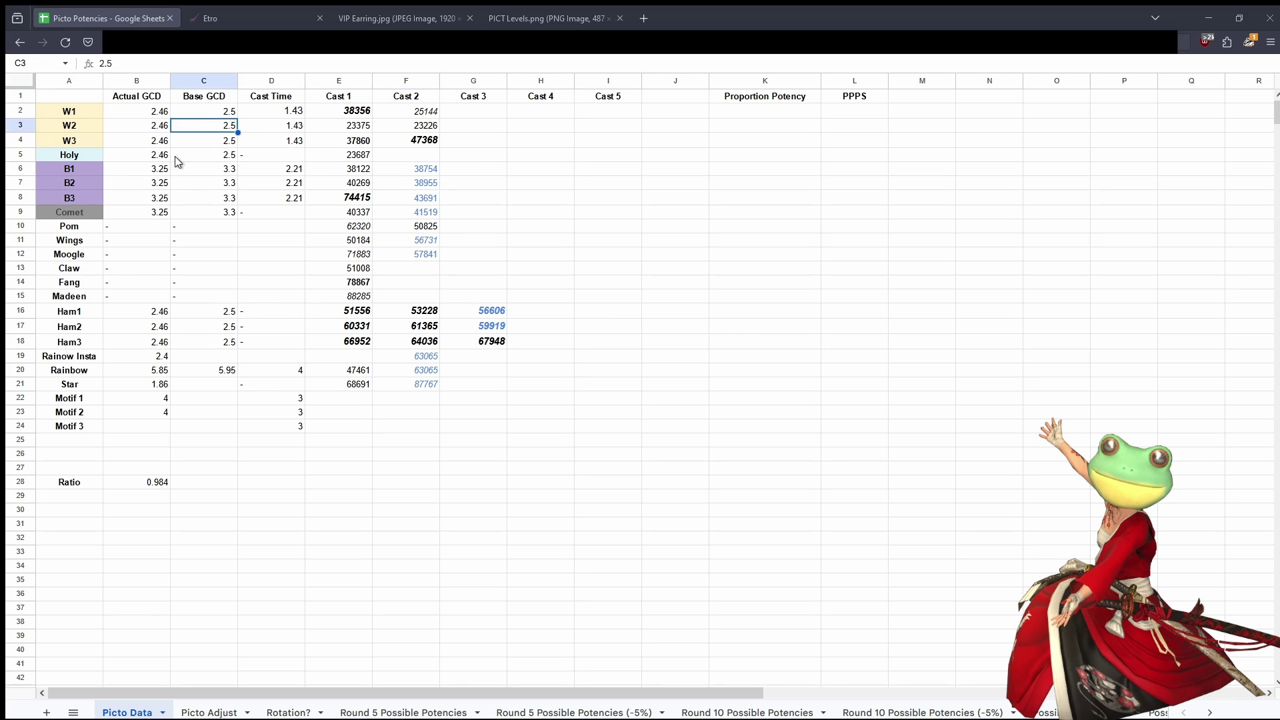
left_click_drag(150, 111, 151, 212)
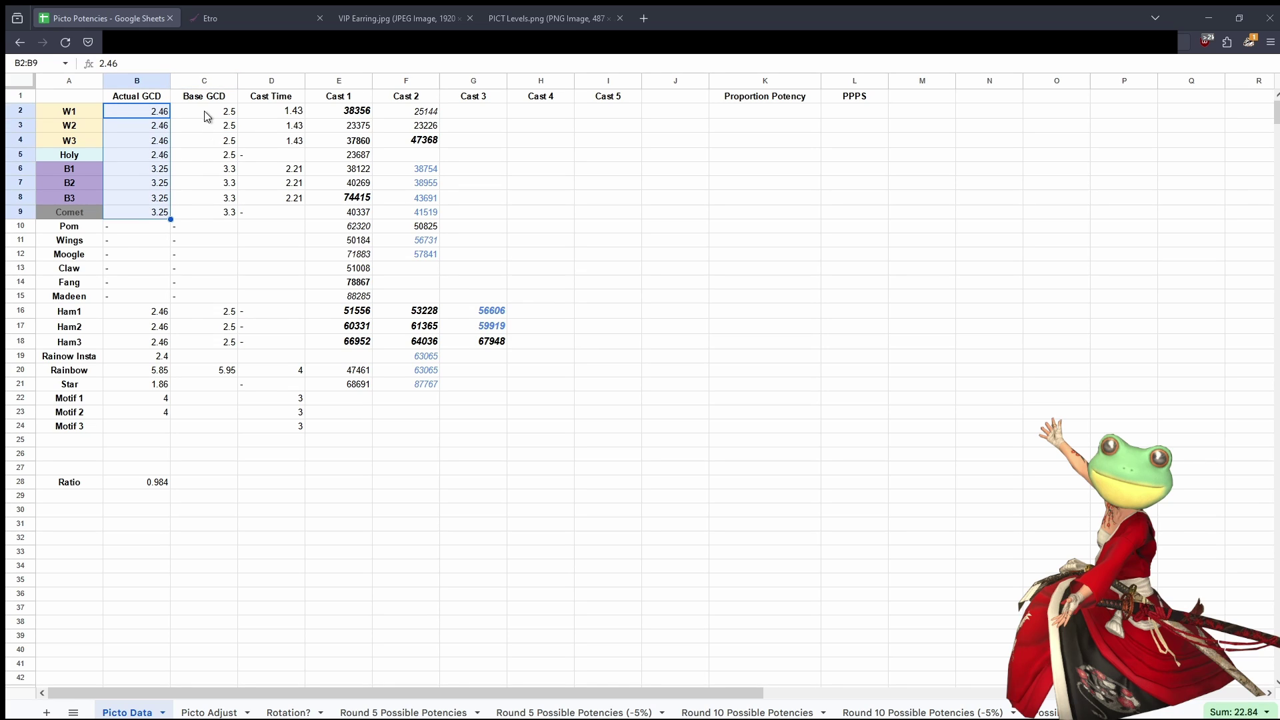
left_click_drag(207, 112, 269, 111)
left_click(269, 110)
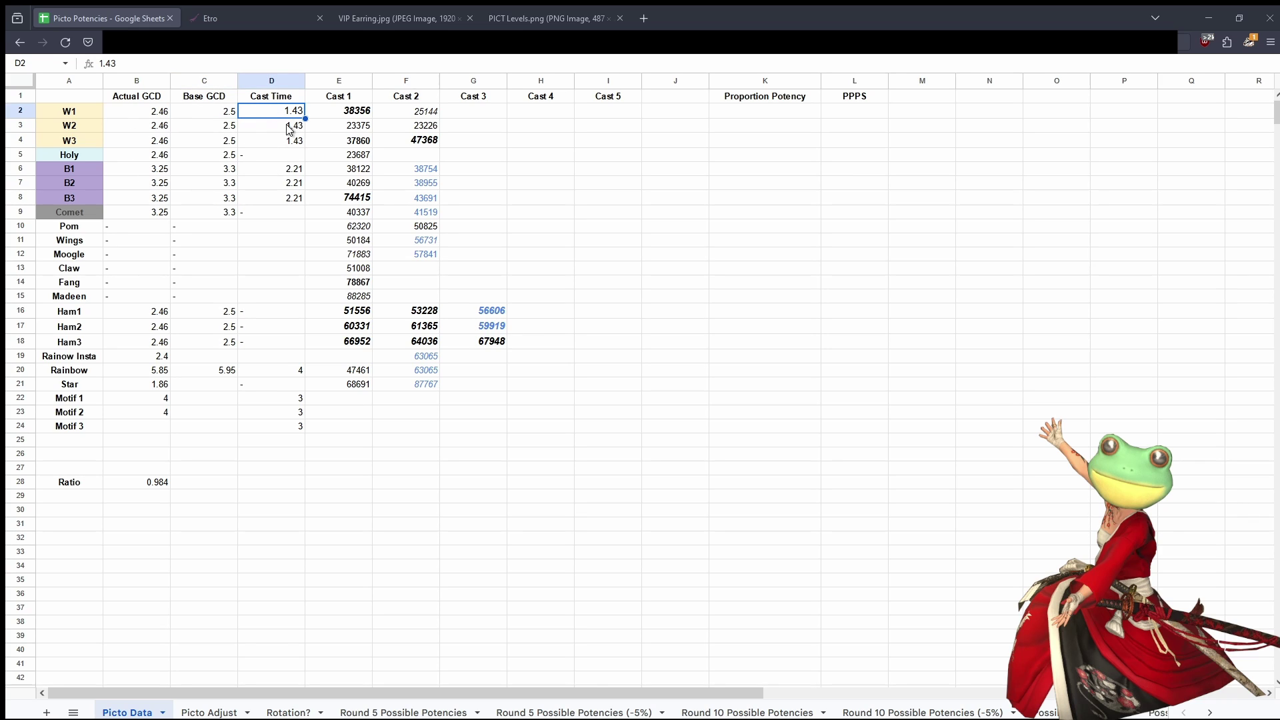
left_click(289, 130)
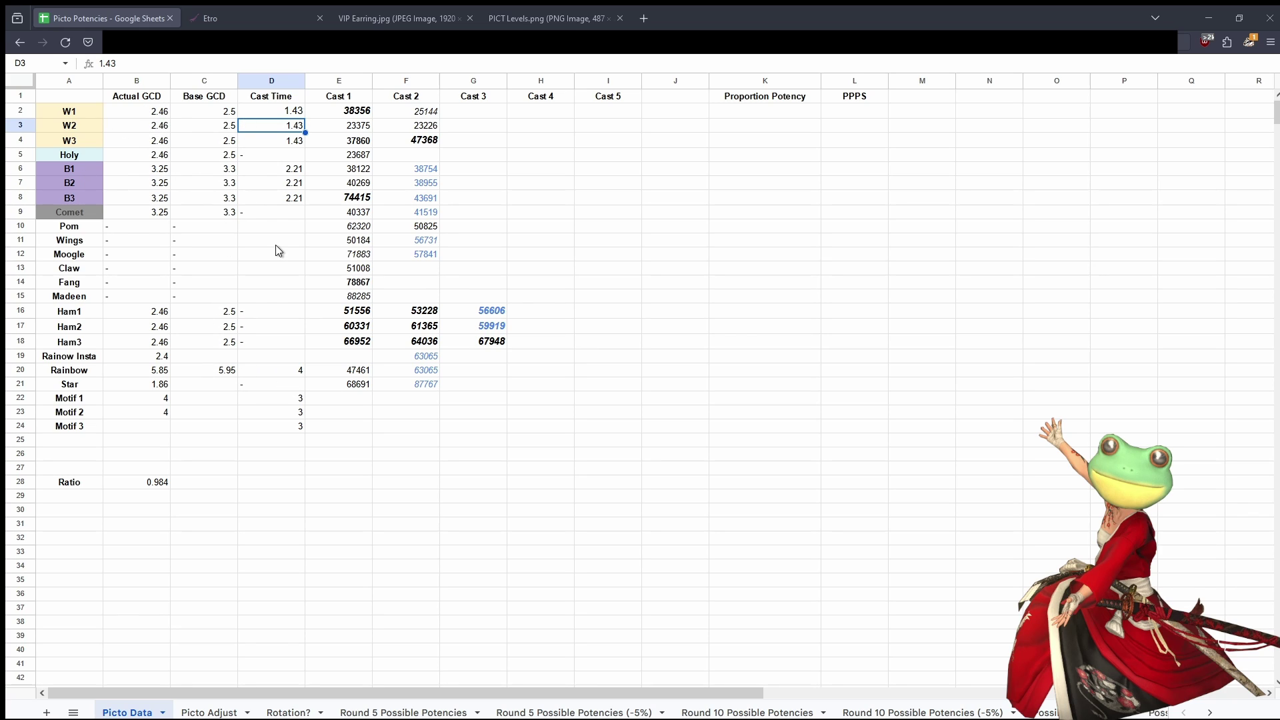
Step: Examine the bold W1 damage value and the blue damage entries in the Cast 2 and Cast 3 columns
left_click(346, 114)
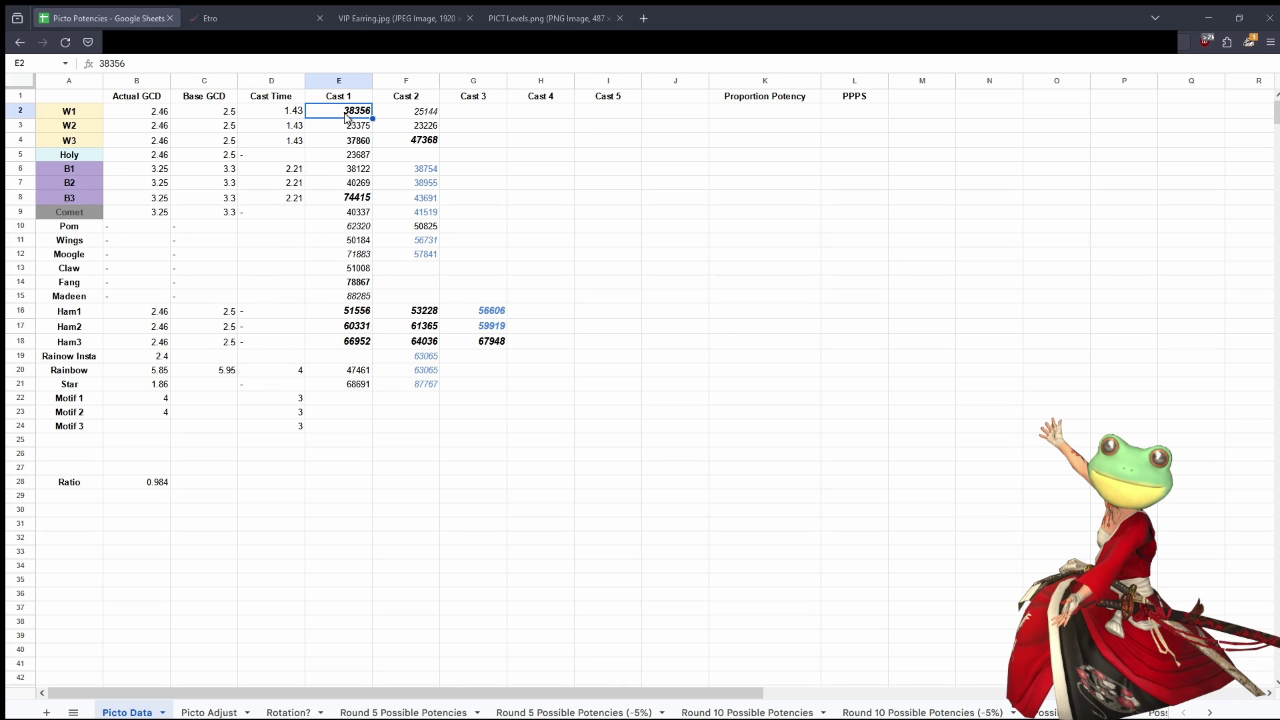
left_click(460, 175)
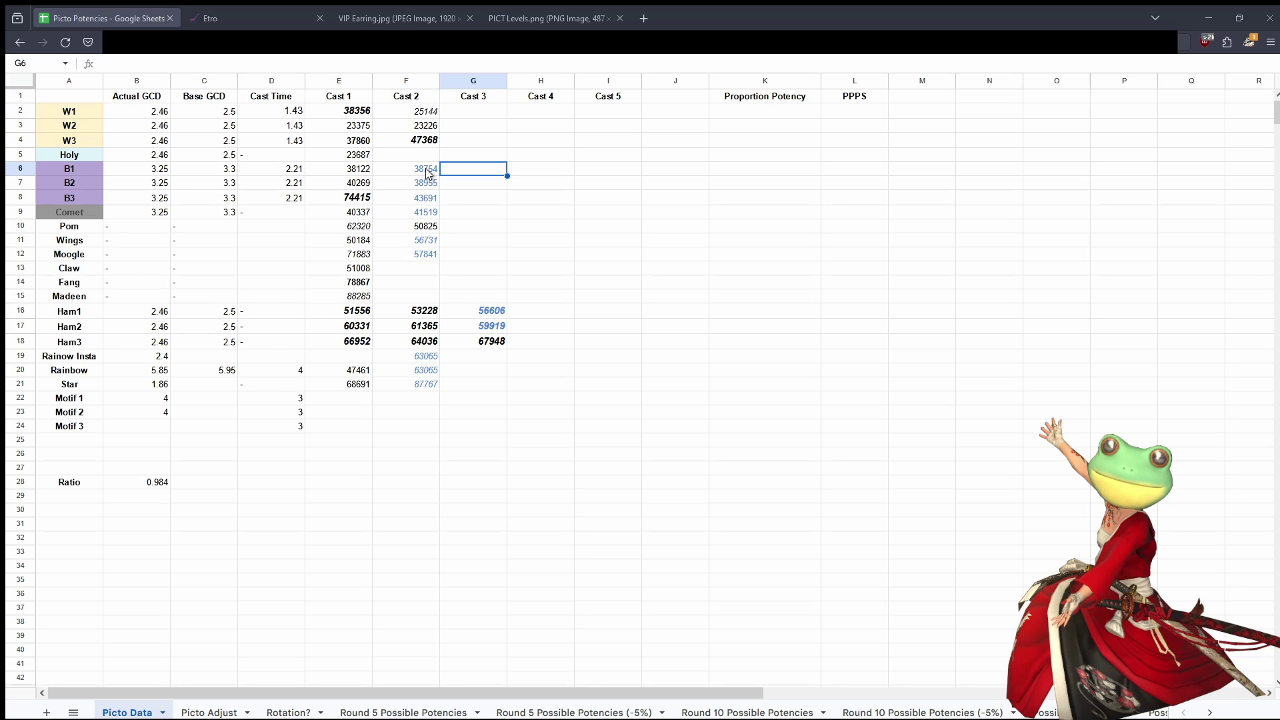
left_click_drag(426, 172, 423, 254)
left_click_drag(494, 311, 494, 326)
left_click_drag(422, 356, 423, 384)
left_click(490, 388)
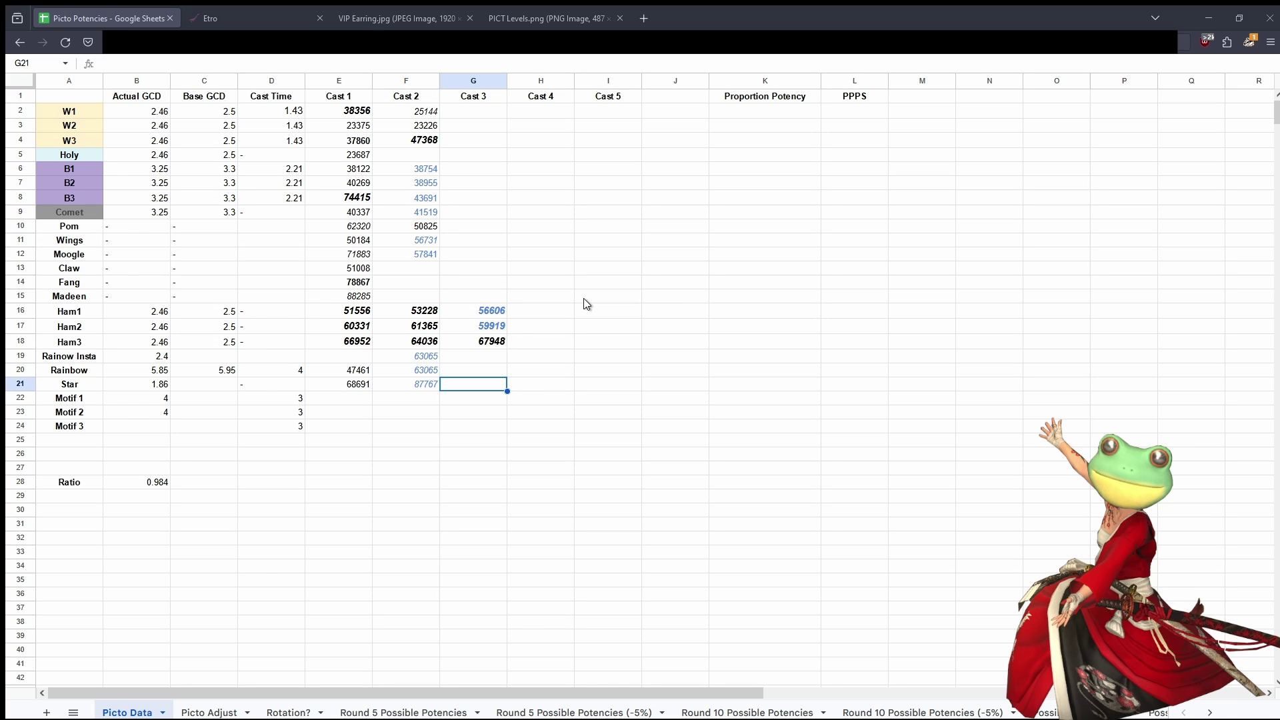
Step: Open the Picto Adjust sheet and examine the Ham1 to Ham3 casts and the B1 formula under Unbuffed Cast
left_click(208, 713)
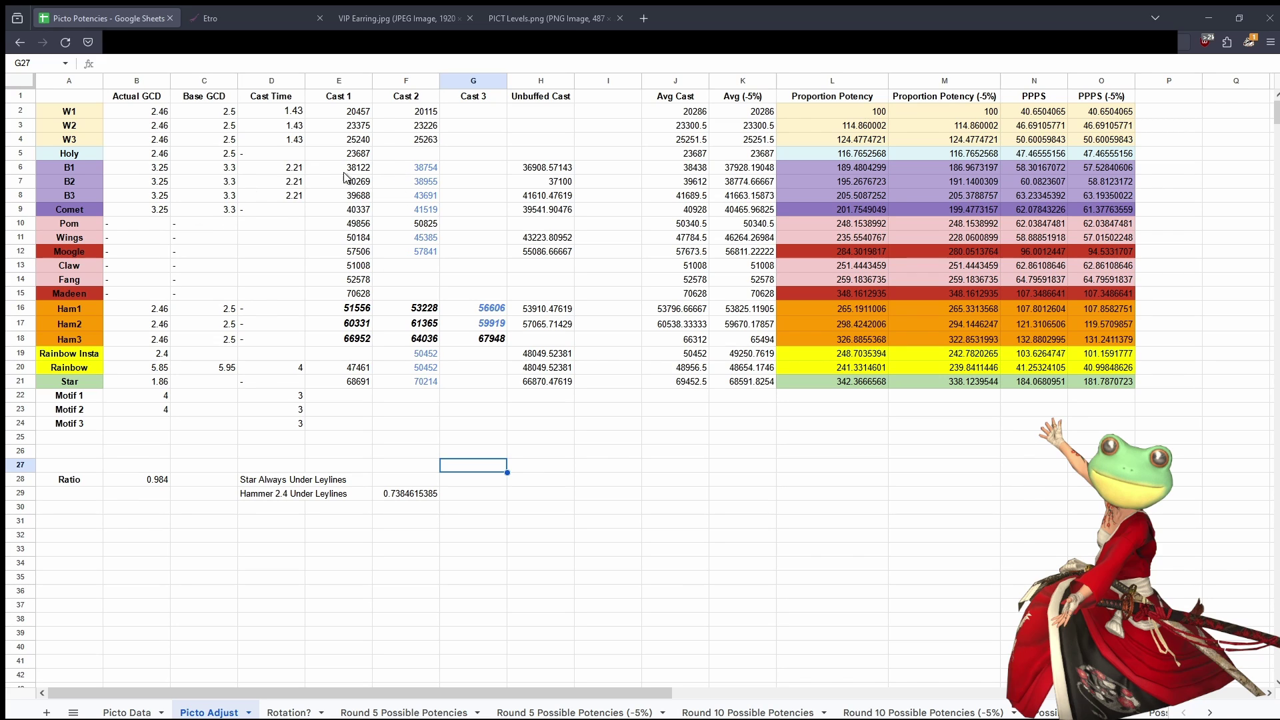
left_click_drag(357, 310, 482, 346)
left_click(487, 341)
left_click(492, 368)
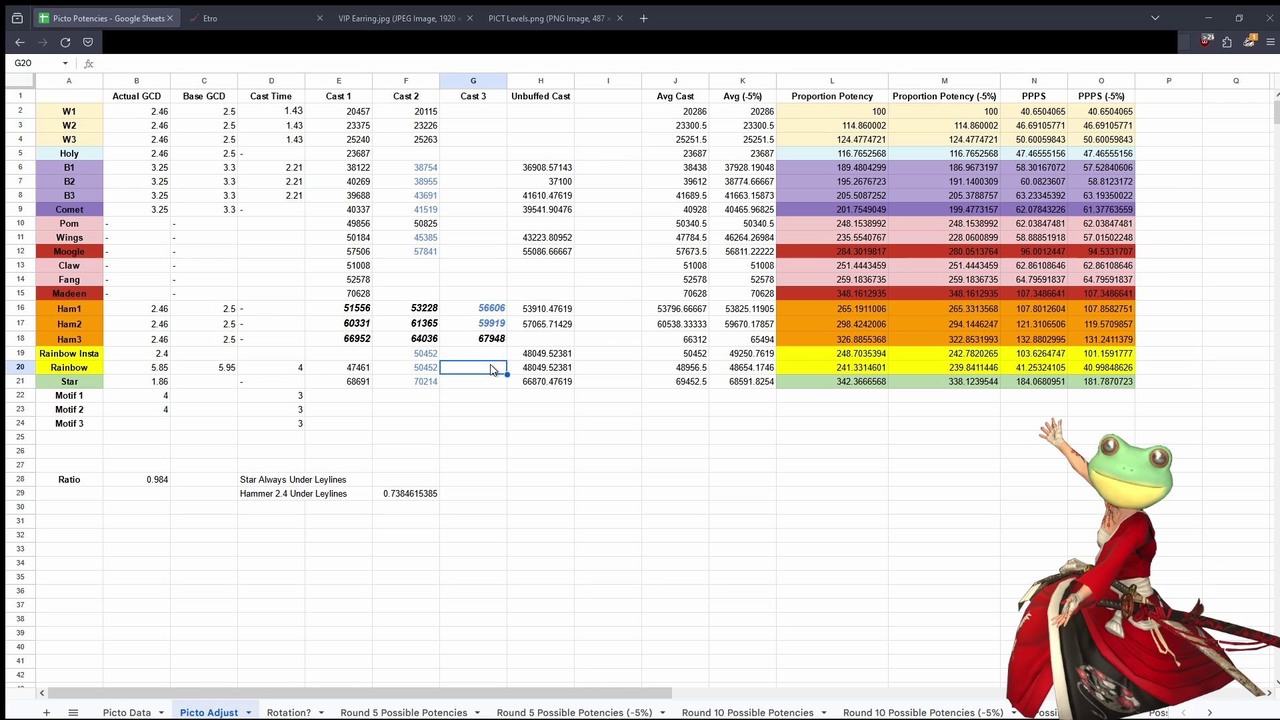
left_click(550, 335)
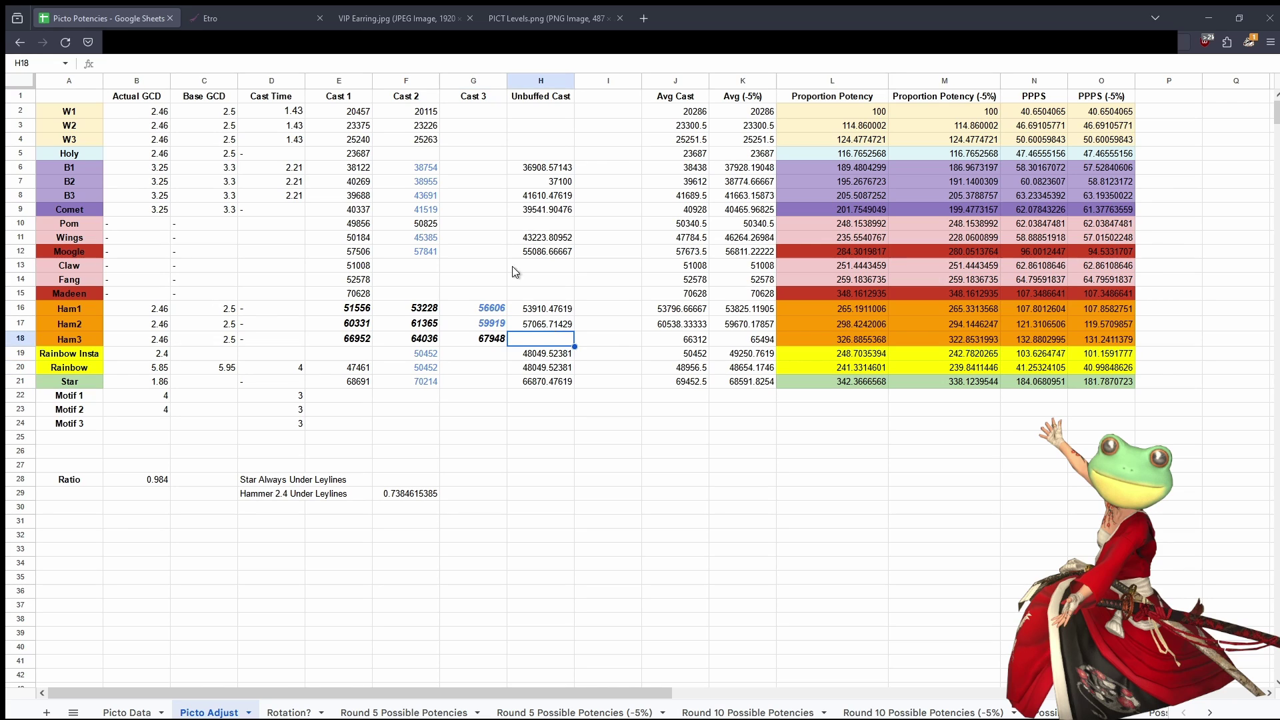
left_click(540, 171)
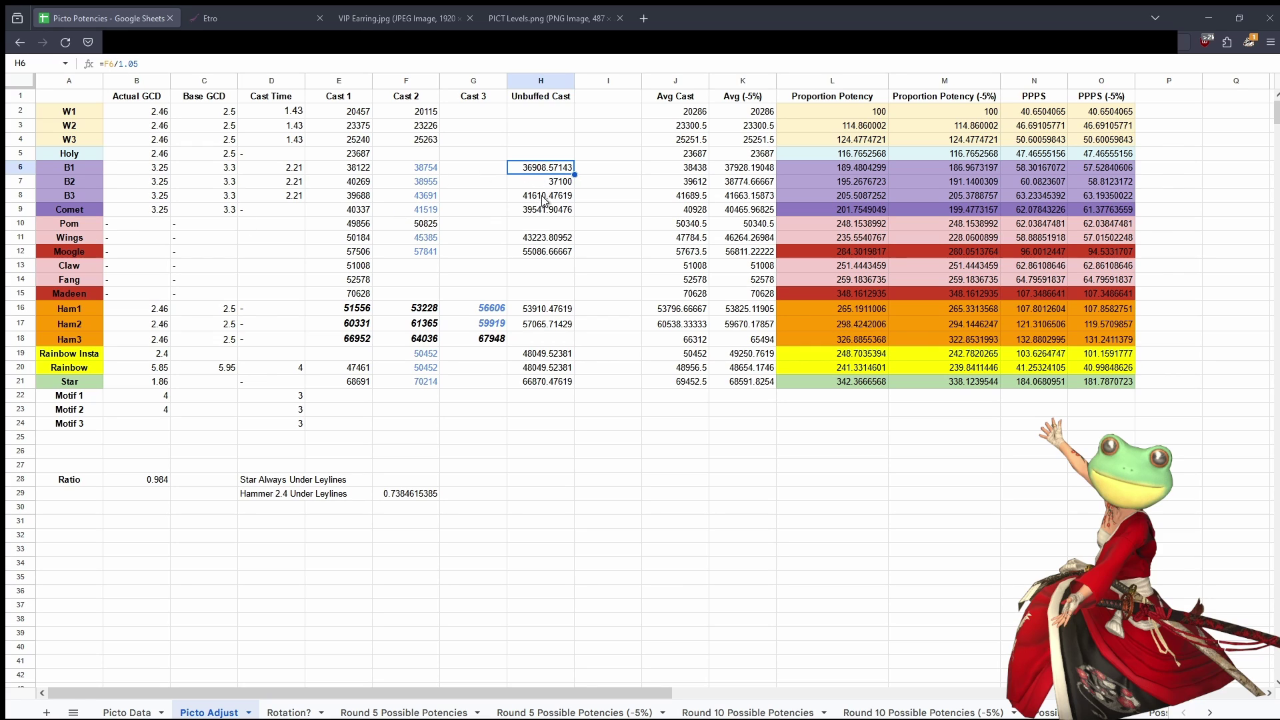
left_click(635, 197)
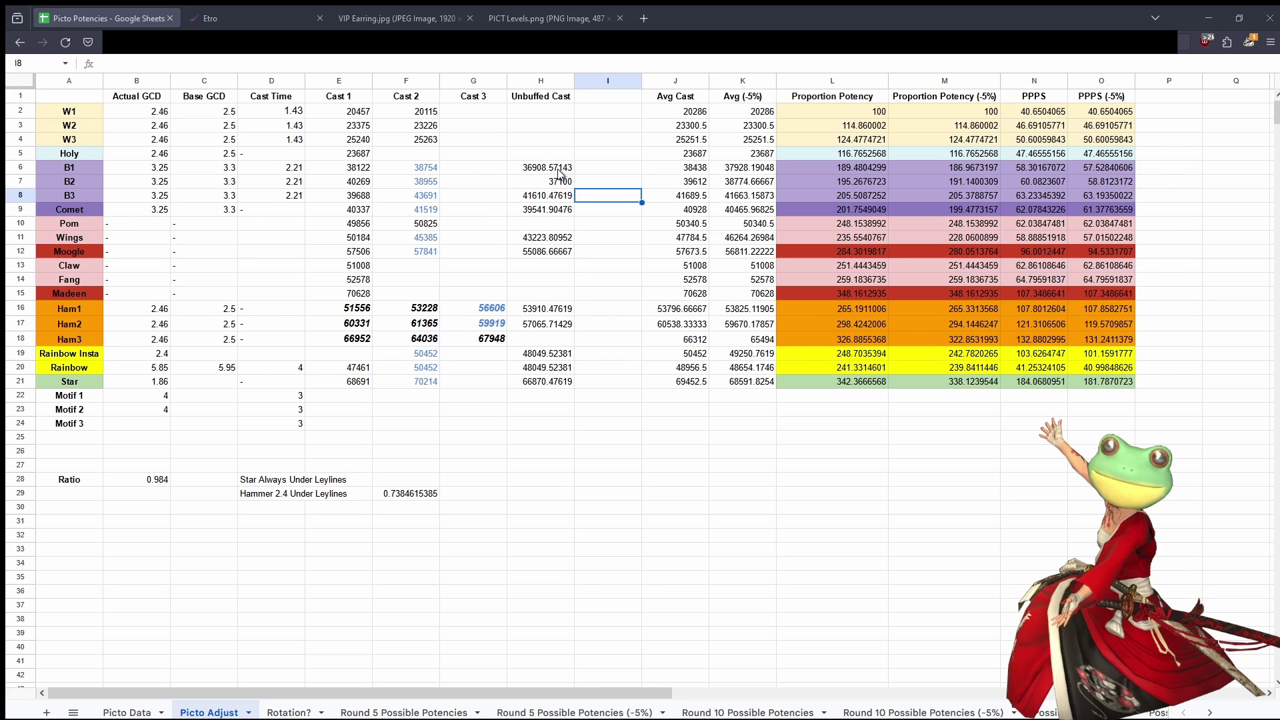
Step: Inspect the Avg Cast formulas for W1 to W3, Holy, B1, B3, Moogle and Ham1
left_click(684, 111)
left_click(684, 125)
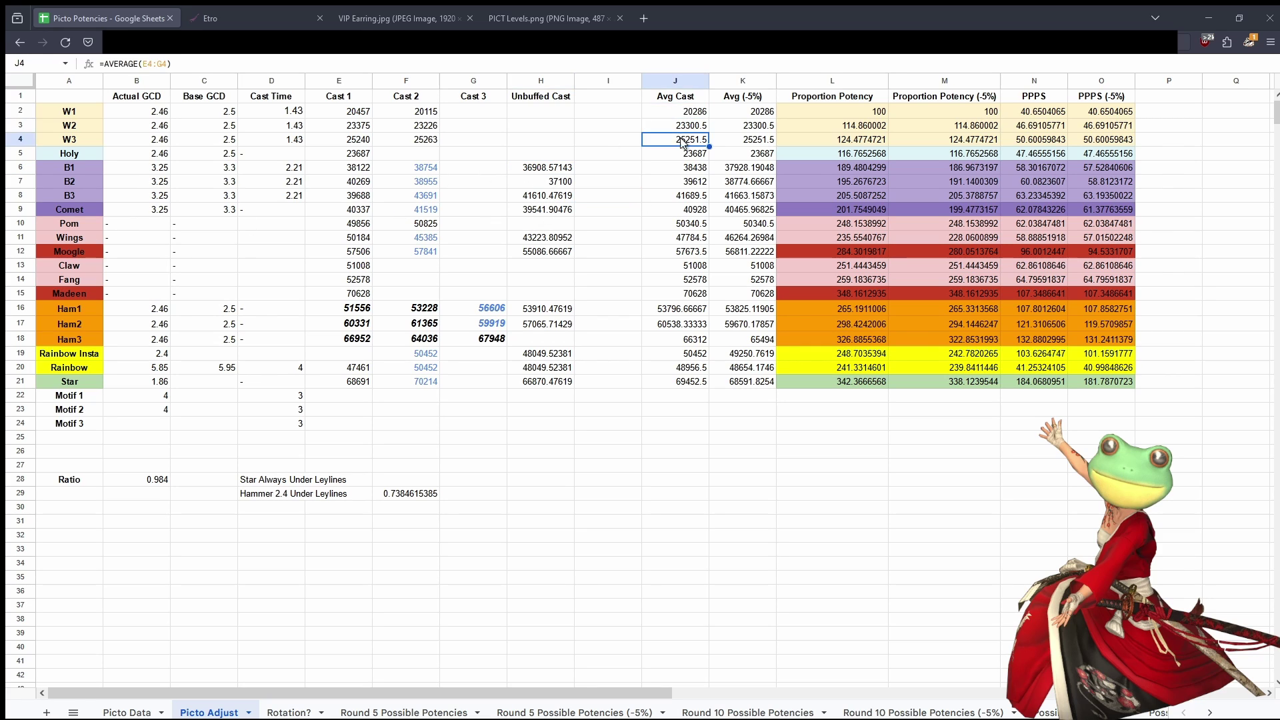
left_click(685, 139)
left_click(686, 154)
left_click(687, 171)
left_click(688, 195)
left_click(687, 251)
left_click(688, 308)
Step: Inspect the Avg (-5%) formulas for W1 to W3, B1 and B3
left_click(762, 111)
left_click(761, 126)
left_click(761, 141)
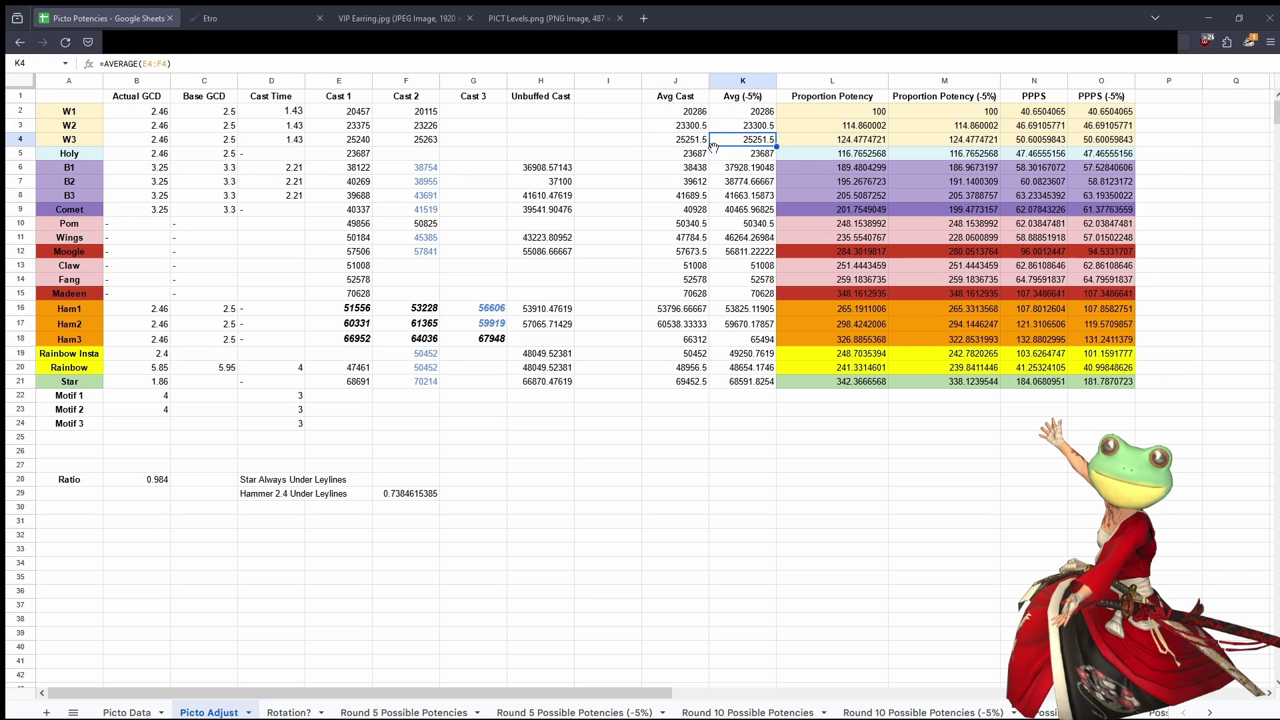
left_click(752, 168)
left_click(740, 197)
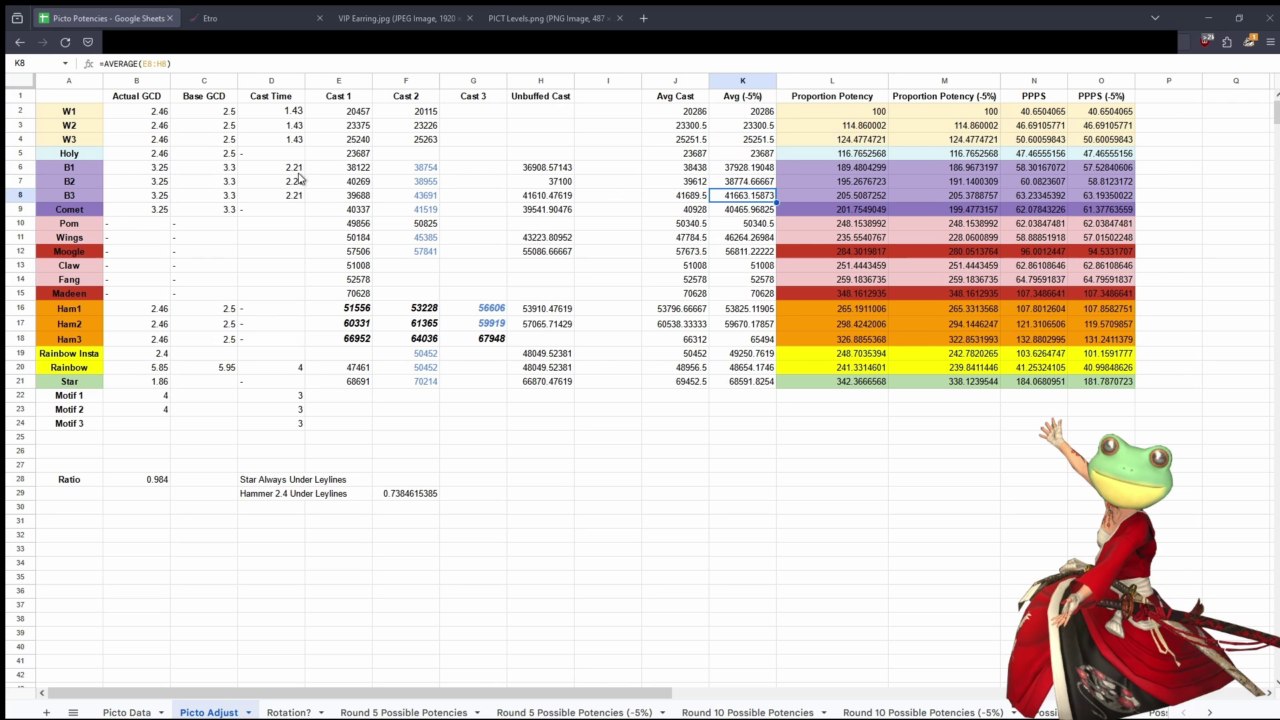
Step: Inspect the Proportion Potency and Proportion Potency (-5%) values and formulas for W1, W2, W3 and Holy
left_click(78, 111)
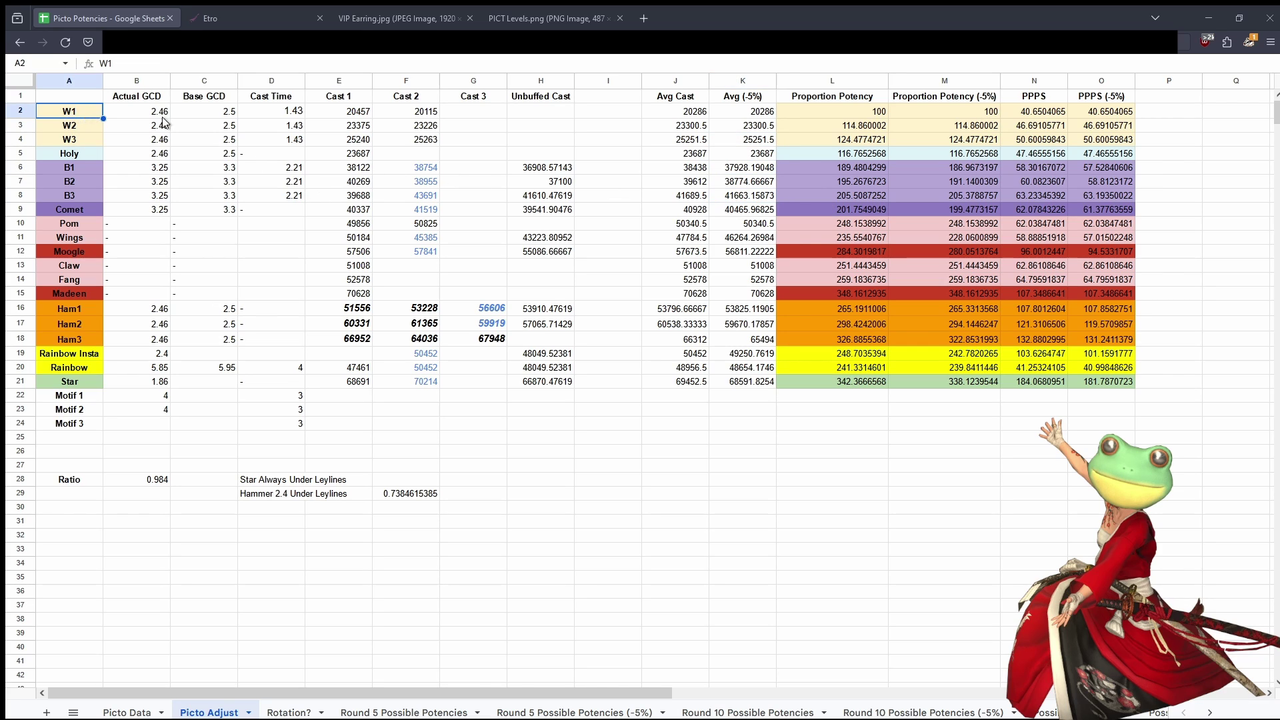
left_click(861, 114)
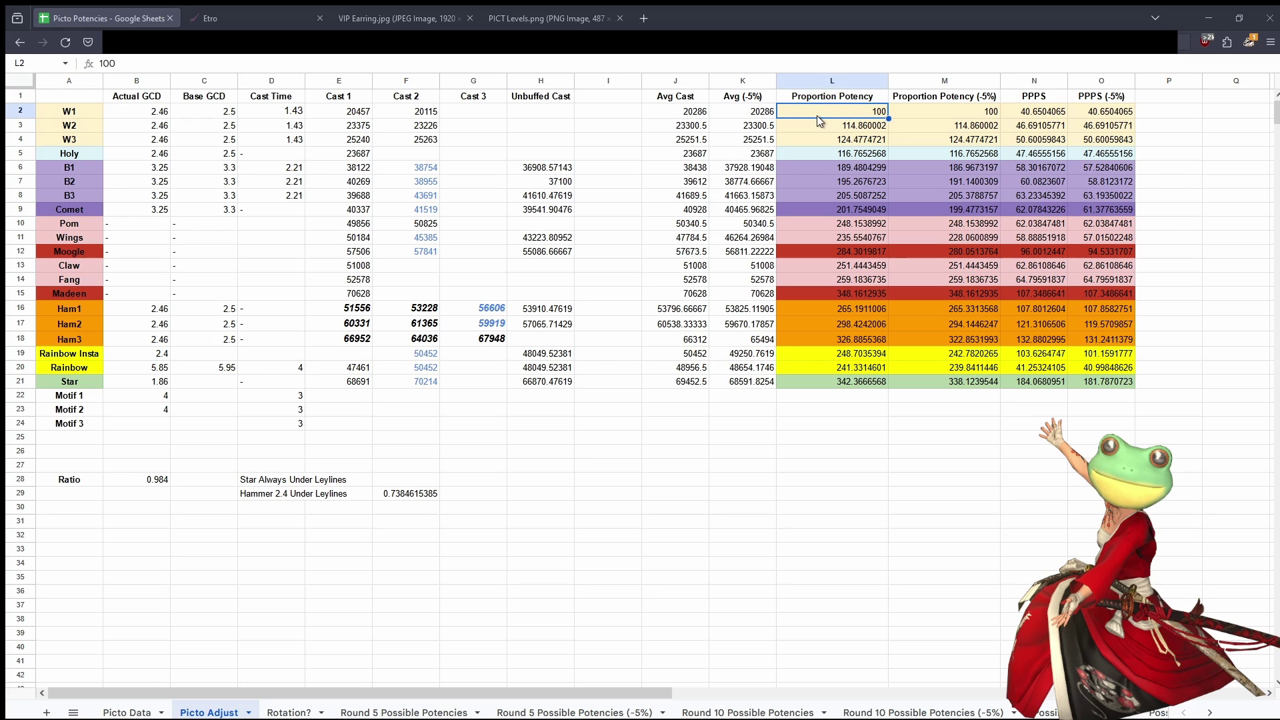
left_click(853, 125)
left_click(960, 127)
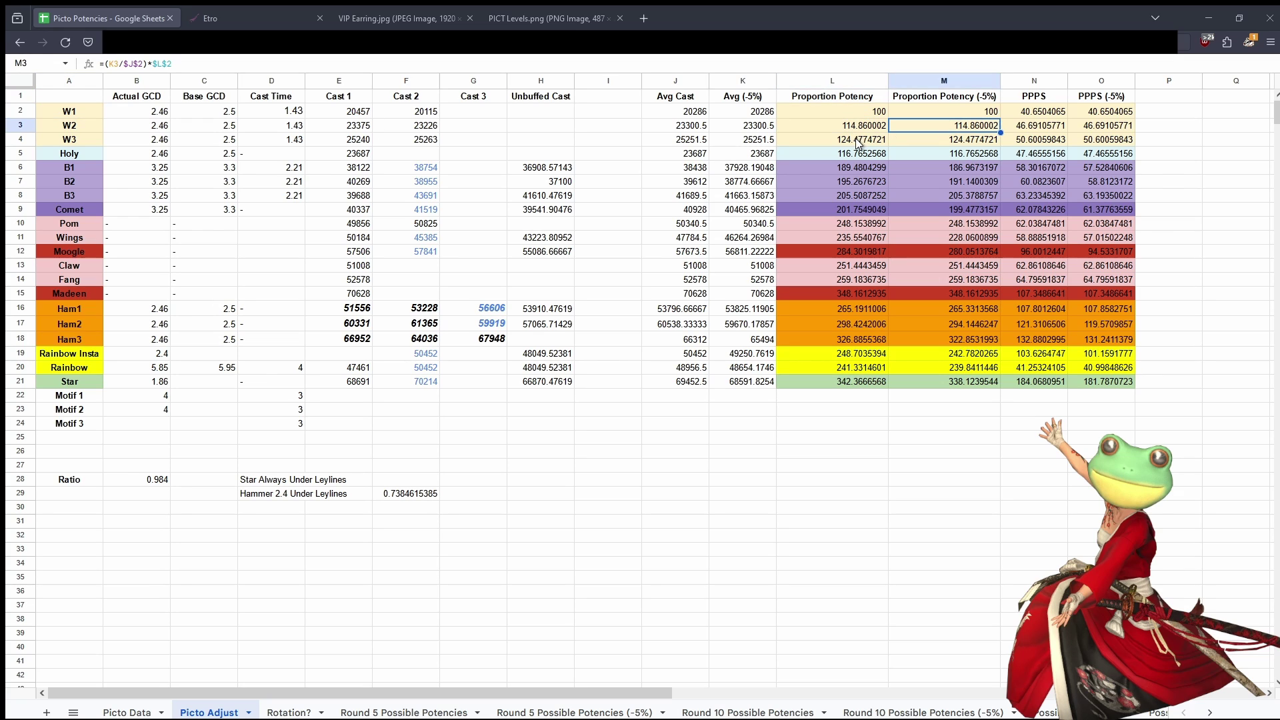
left_click(855, 138)
left_click(970, 141)
left_click(867, 154)
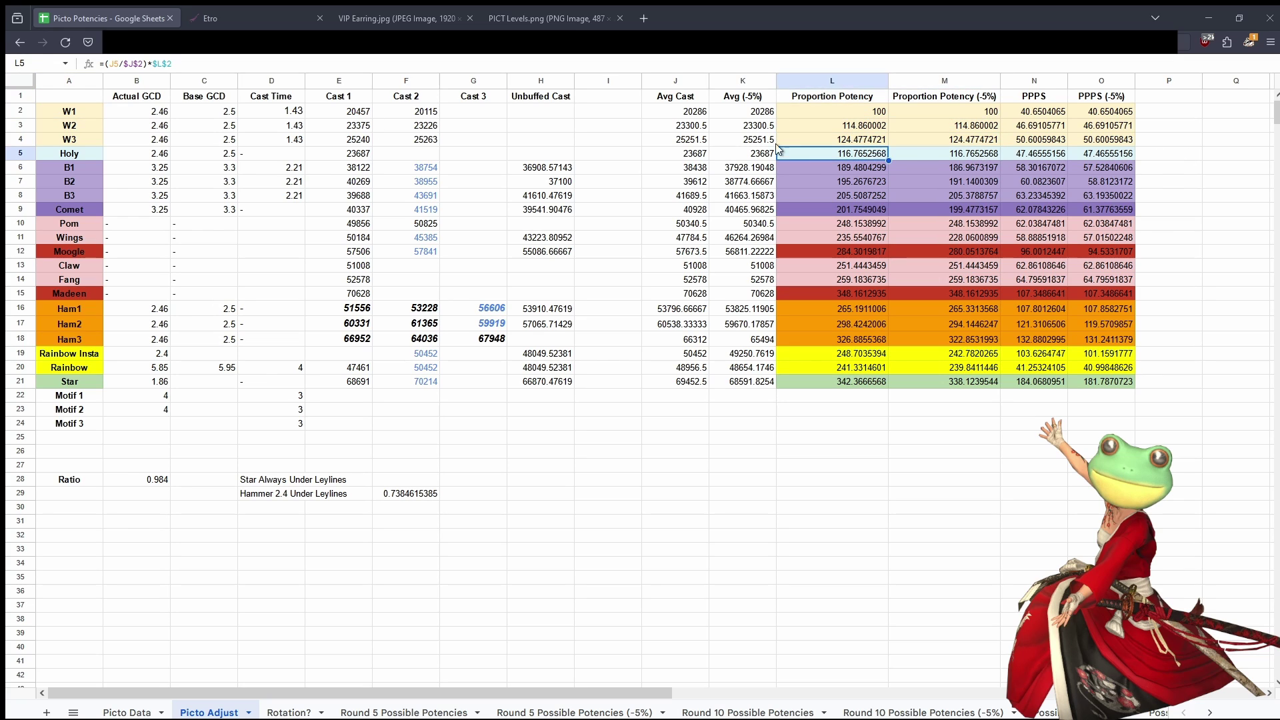
left_click(930, 153)
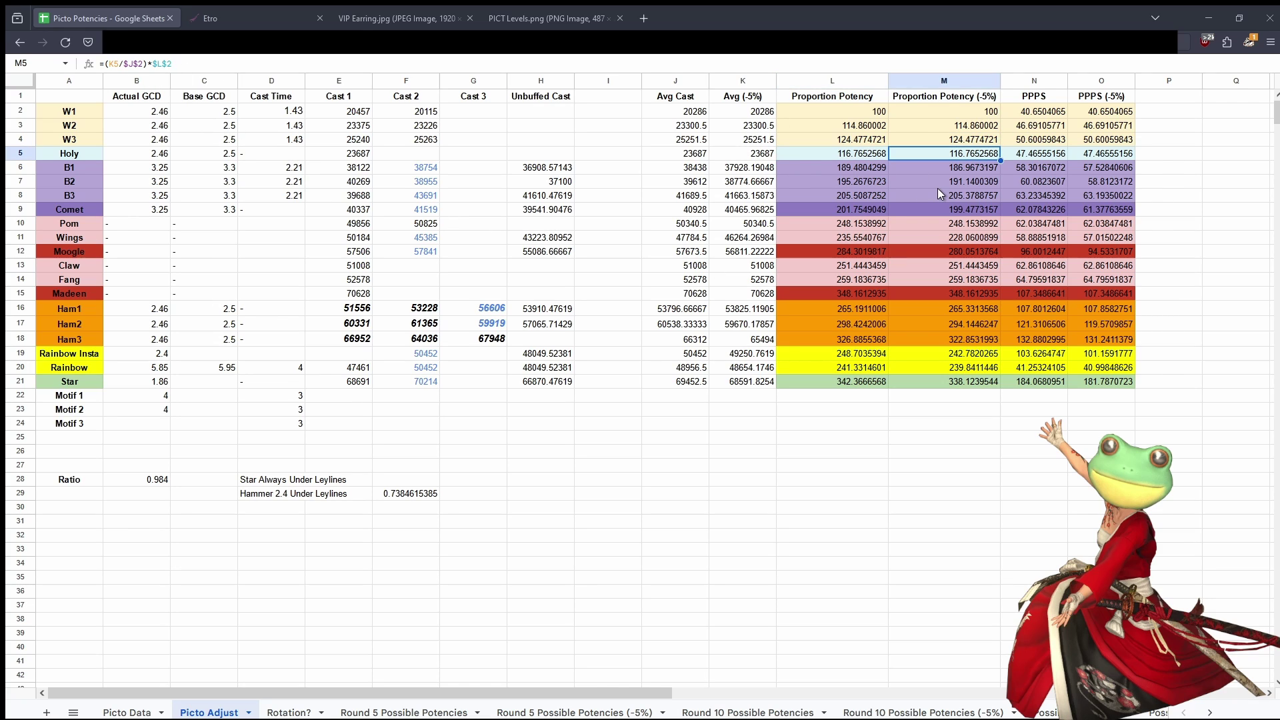
left_click(607, 456)
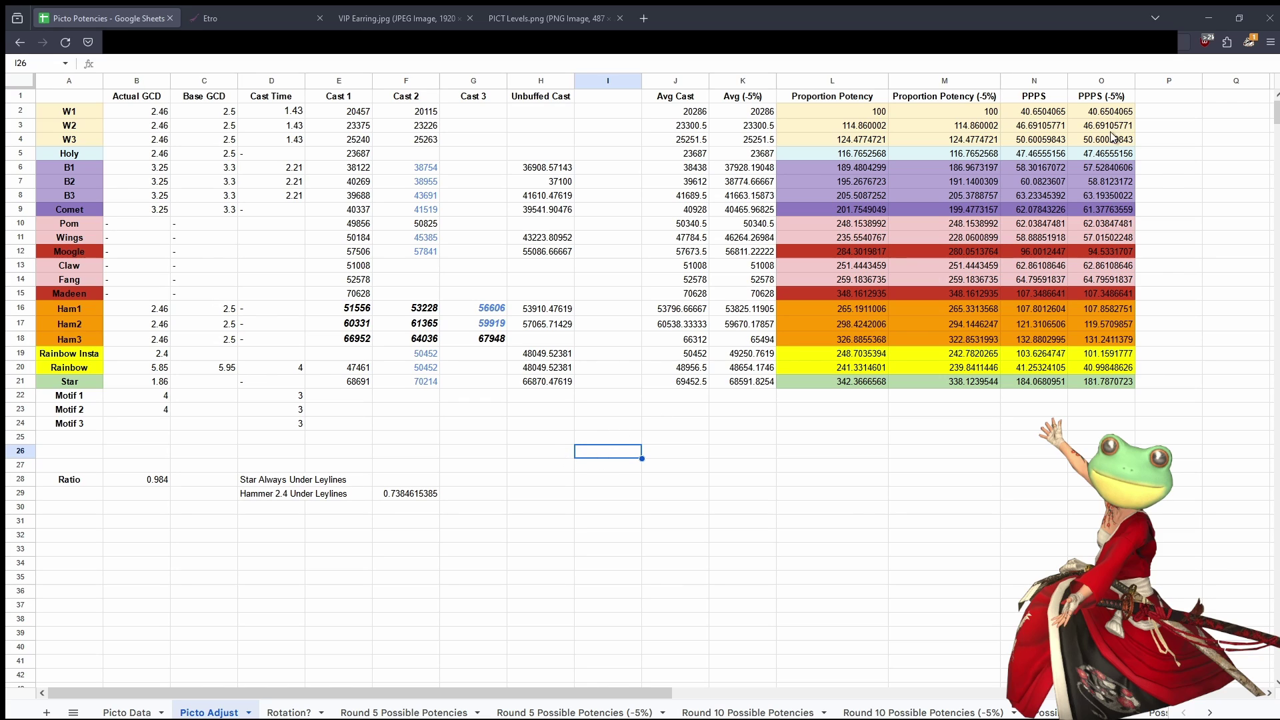
Step: Inspect the Hammer 2.4 Under Leylines note and the ratio formula in F29
left_click(395, 519)
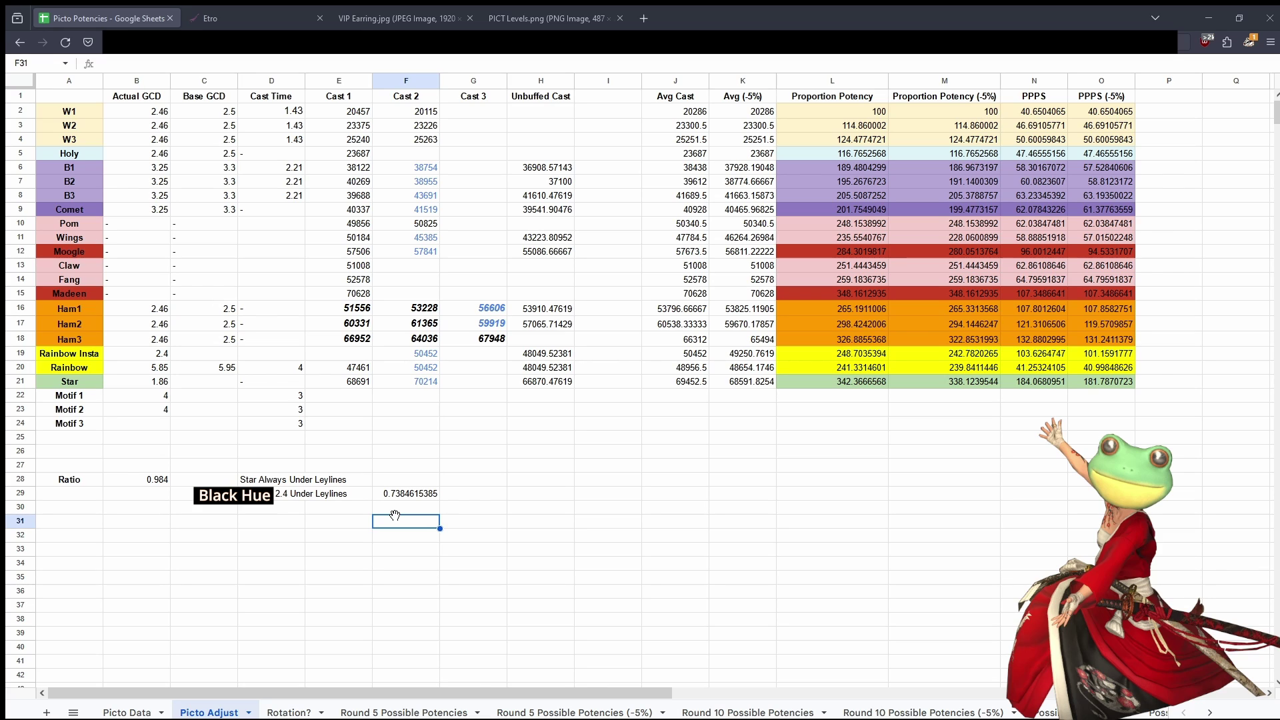
left_click(420, 497)
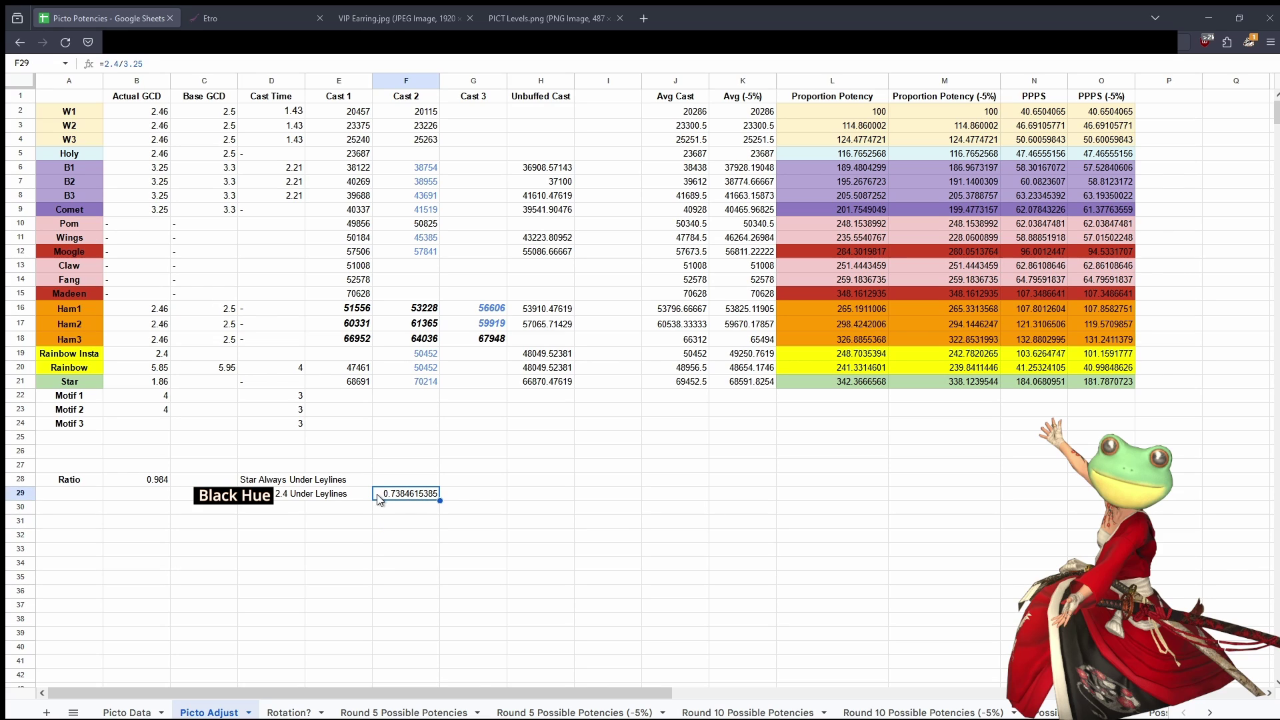
left_click(301, 499)
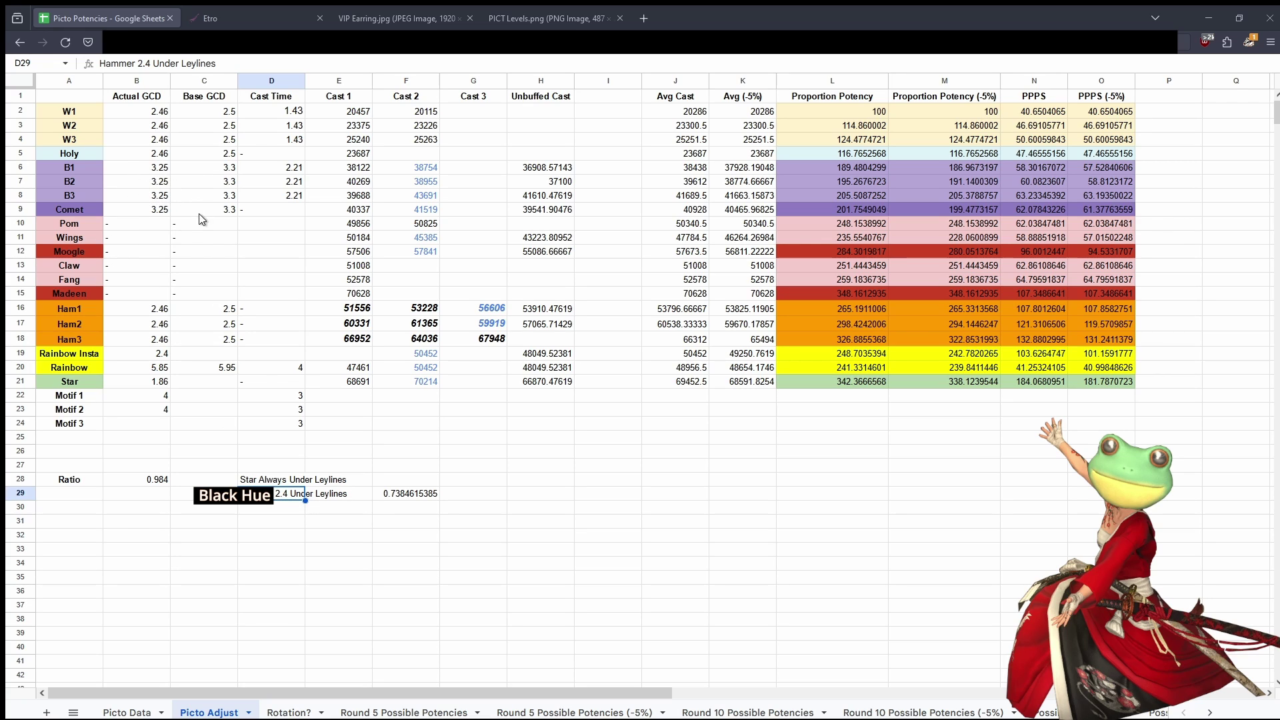
left_click(402, 497)
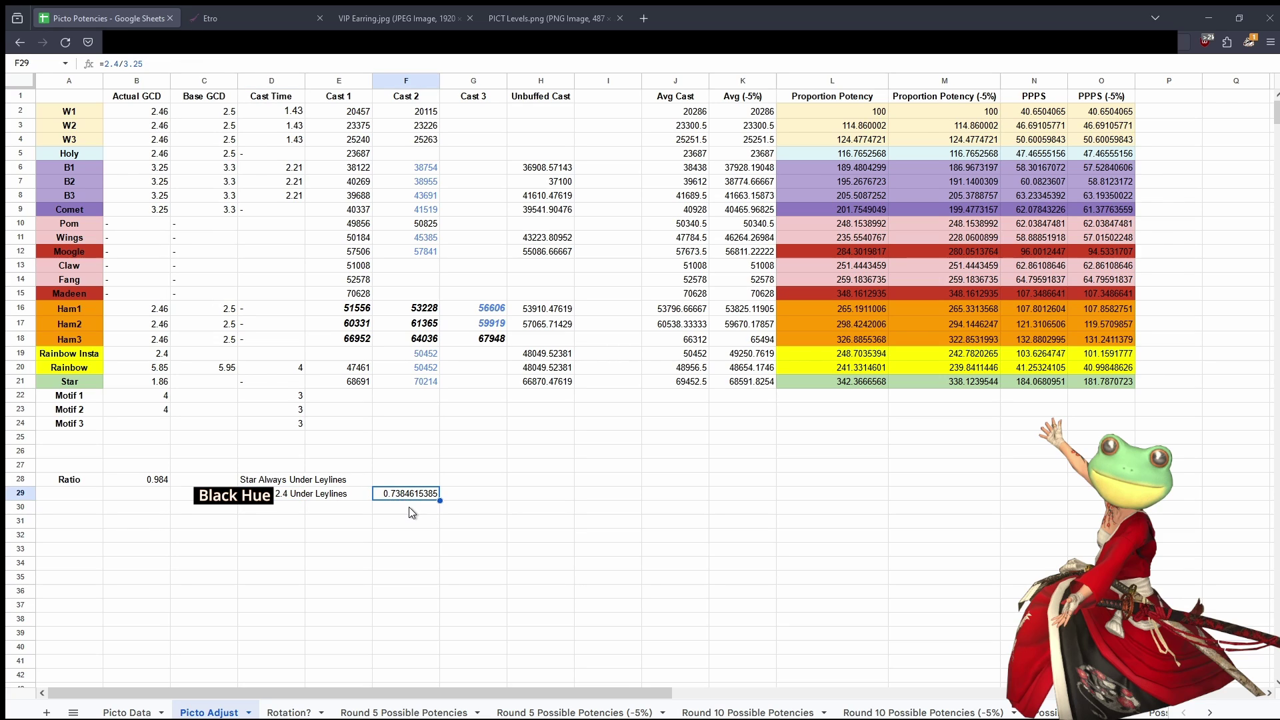
Step: Enter 0.75 in G29 to compare it with the hammer ratio in F29, and clear it again
left_click(462, 499)
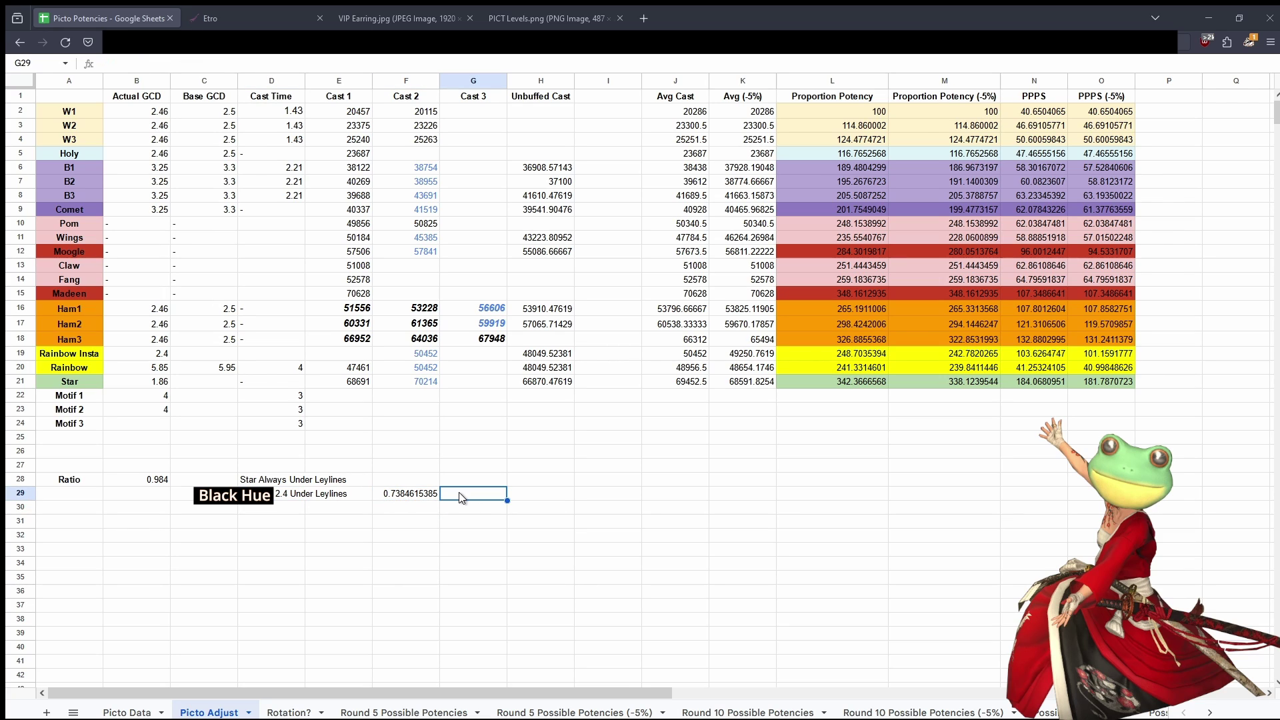
type("0.75")
left_click(539, 507)
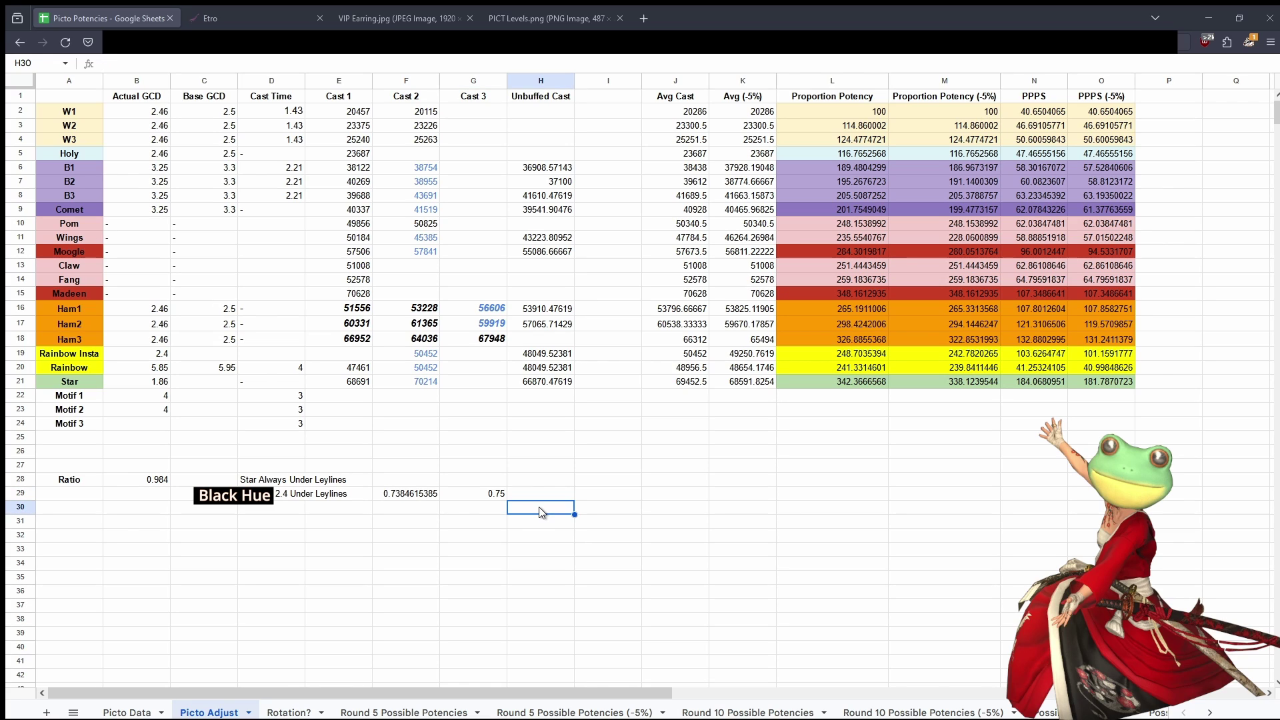
left_click(475, 494)
left_click(401, 499)
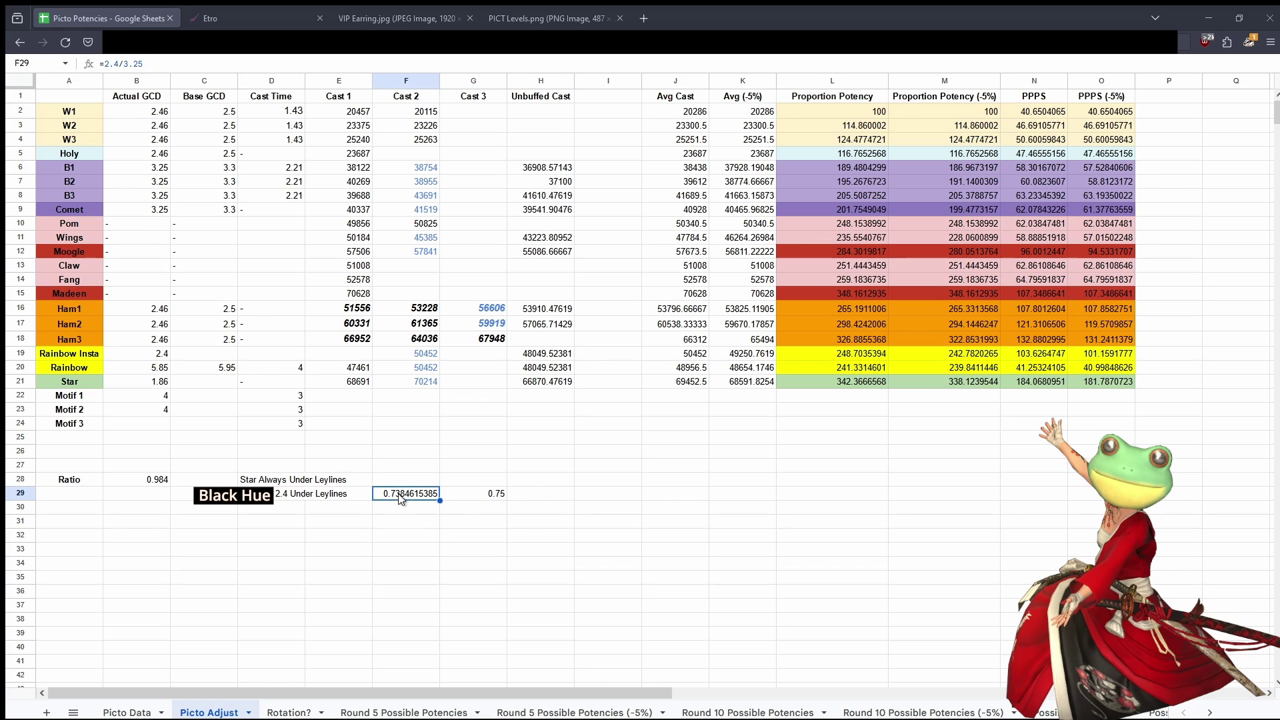
left_click(462, 513)
left_click(477, 499)
key("Delete")
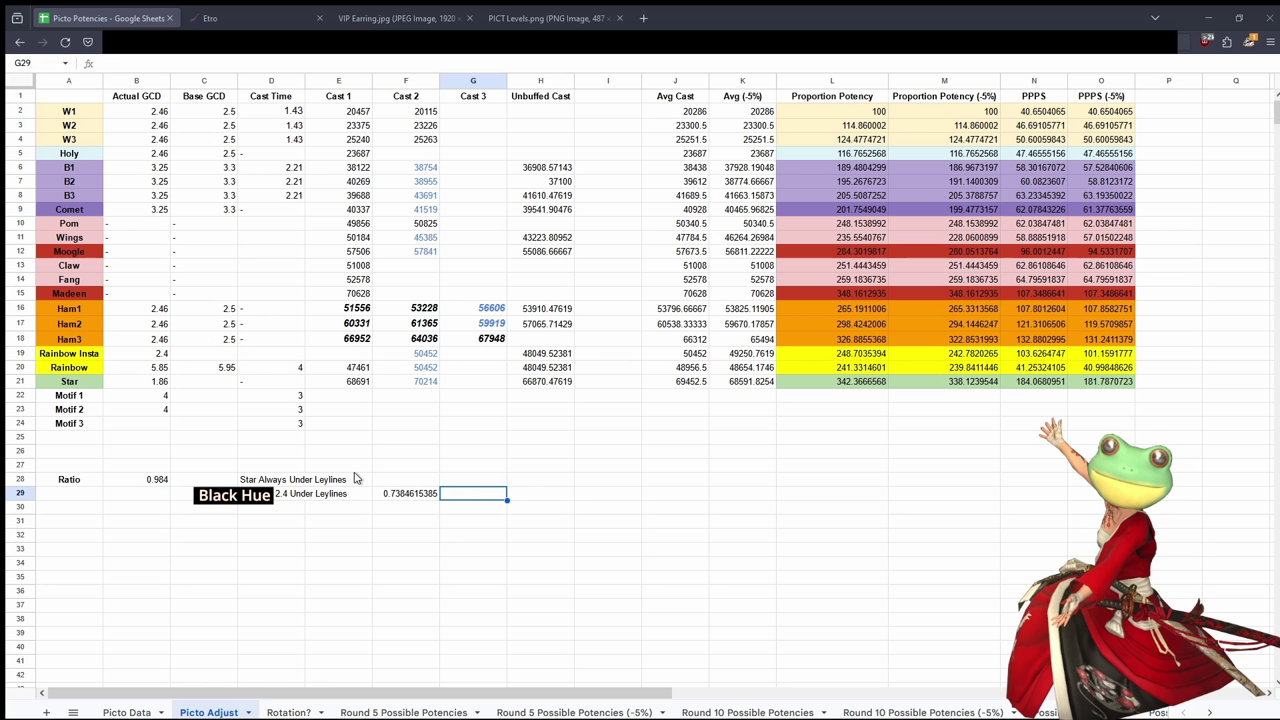
left_click(457, 540)
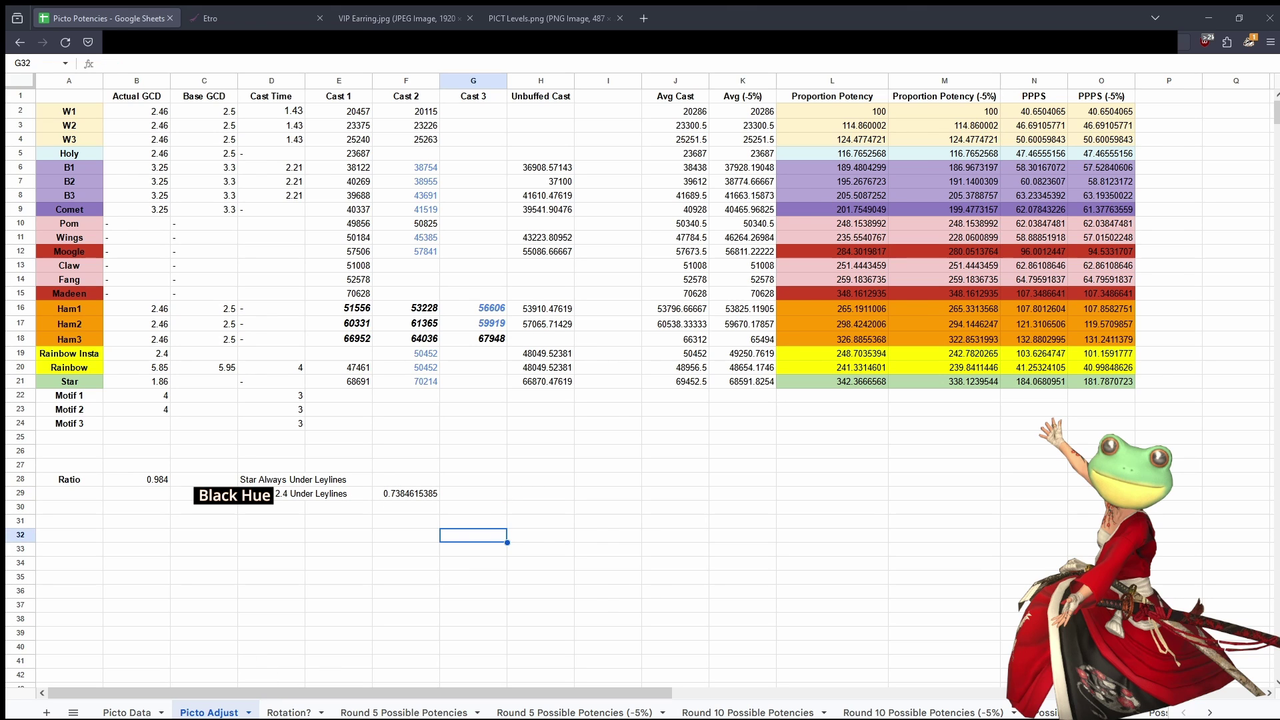
Step: Switch to the media tour video and review the casts at the end of the ground circle, around 26:12 to 26:15
key("alt+Tab")
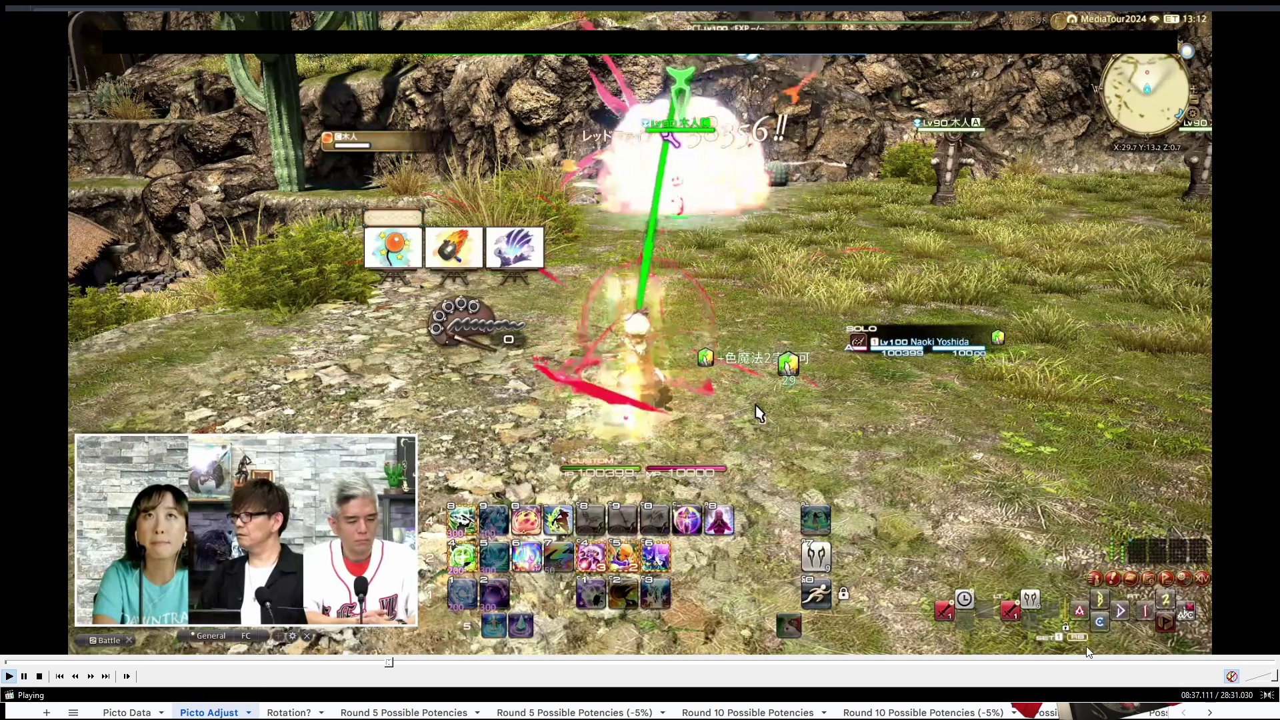
left_click_drag(1133, 662, 1171, 662)
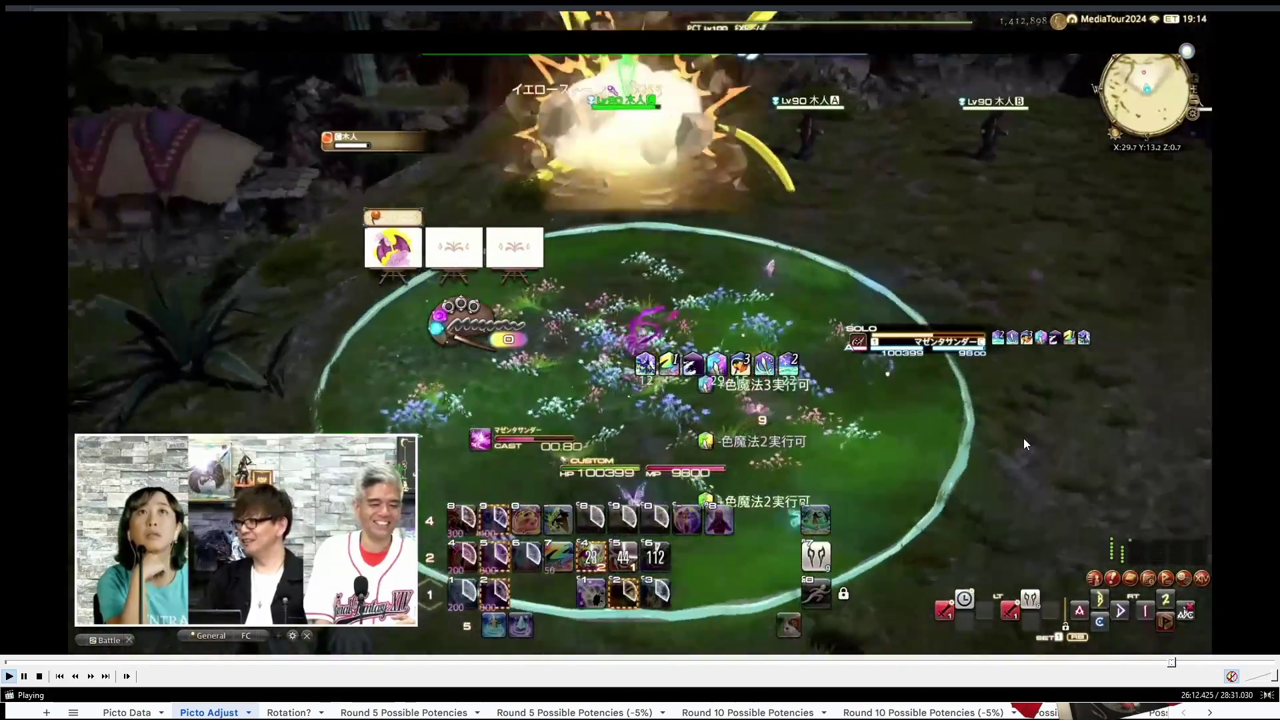
left_click(1023, 439)
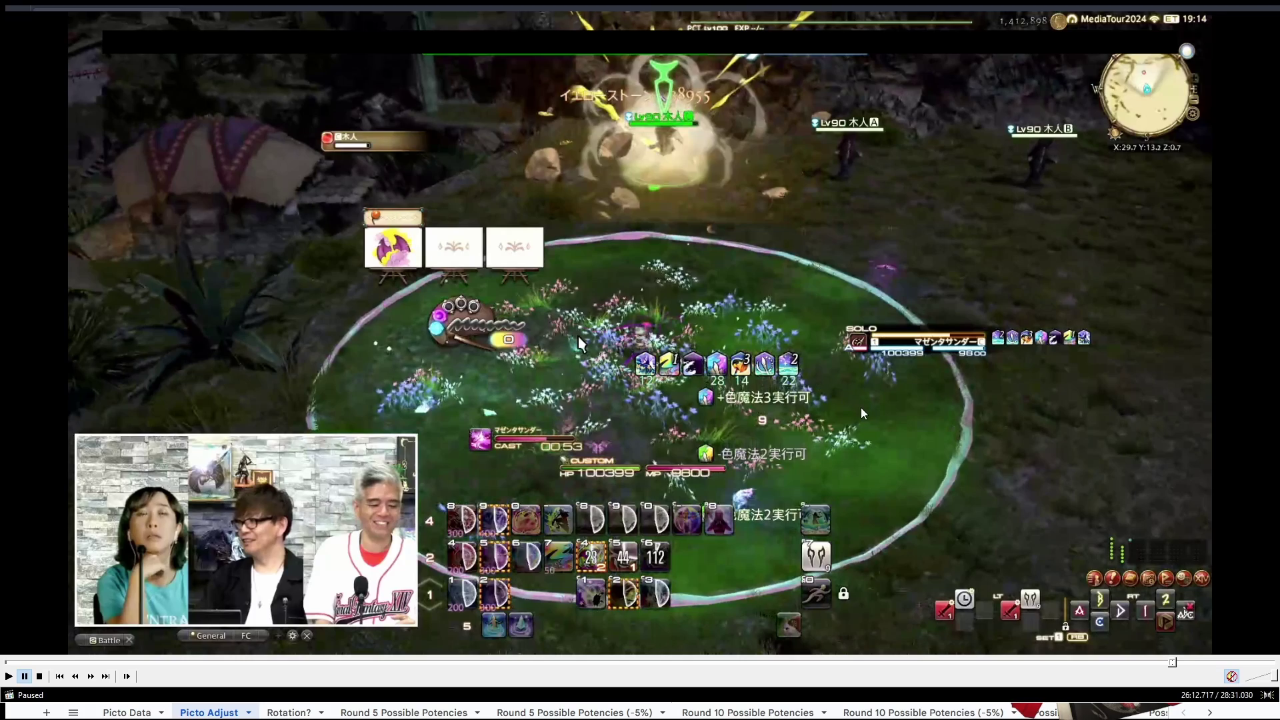
left_click(773, 377)
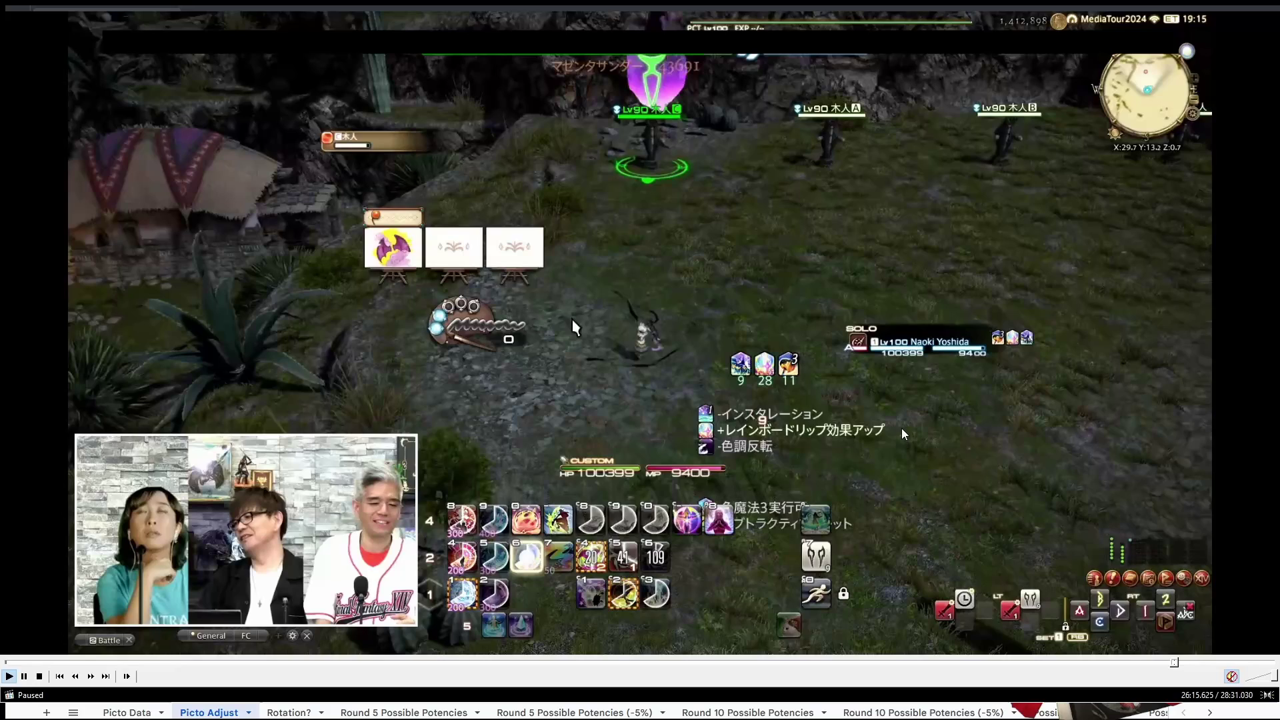
left_click(779, 386)
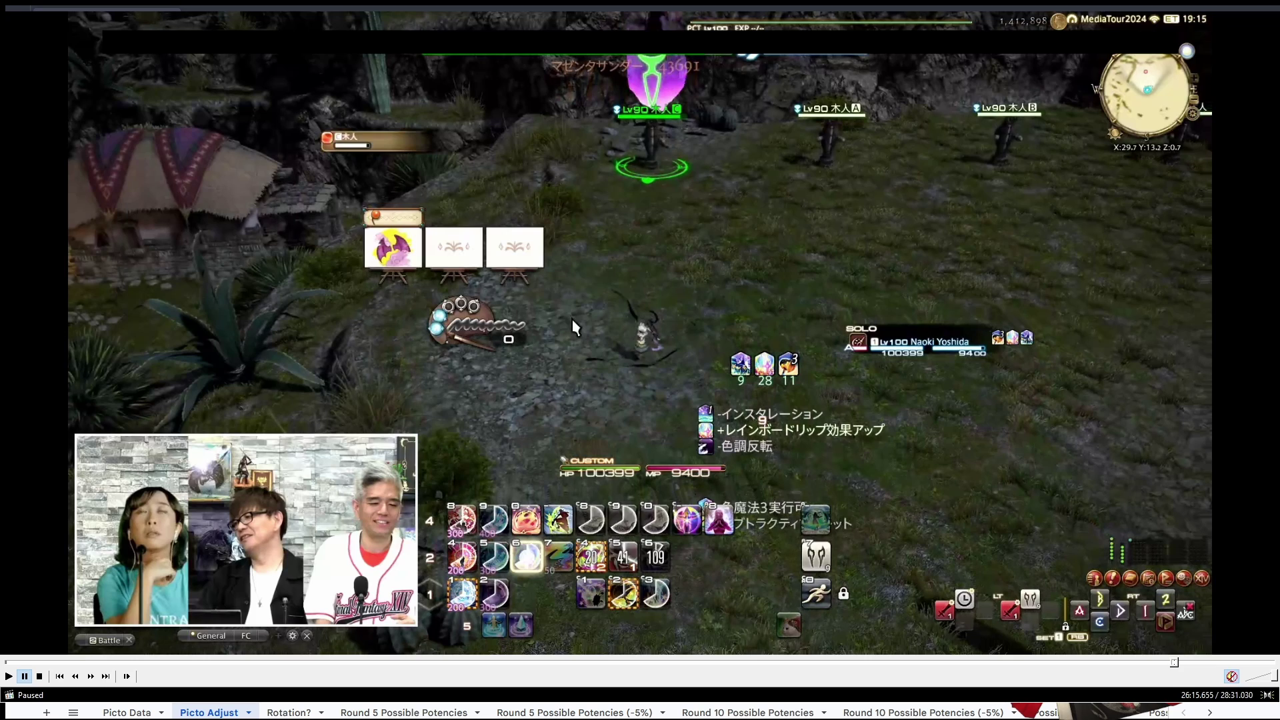
key("Left")
key("space")
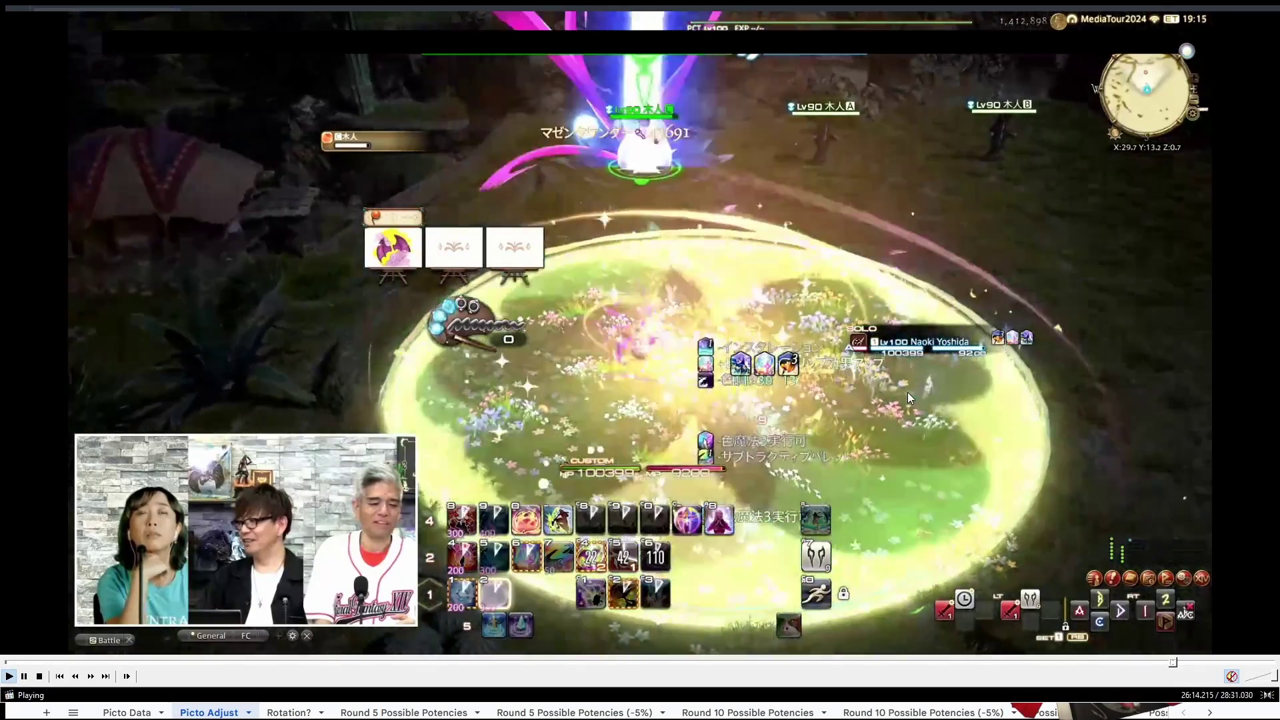
key("space")
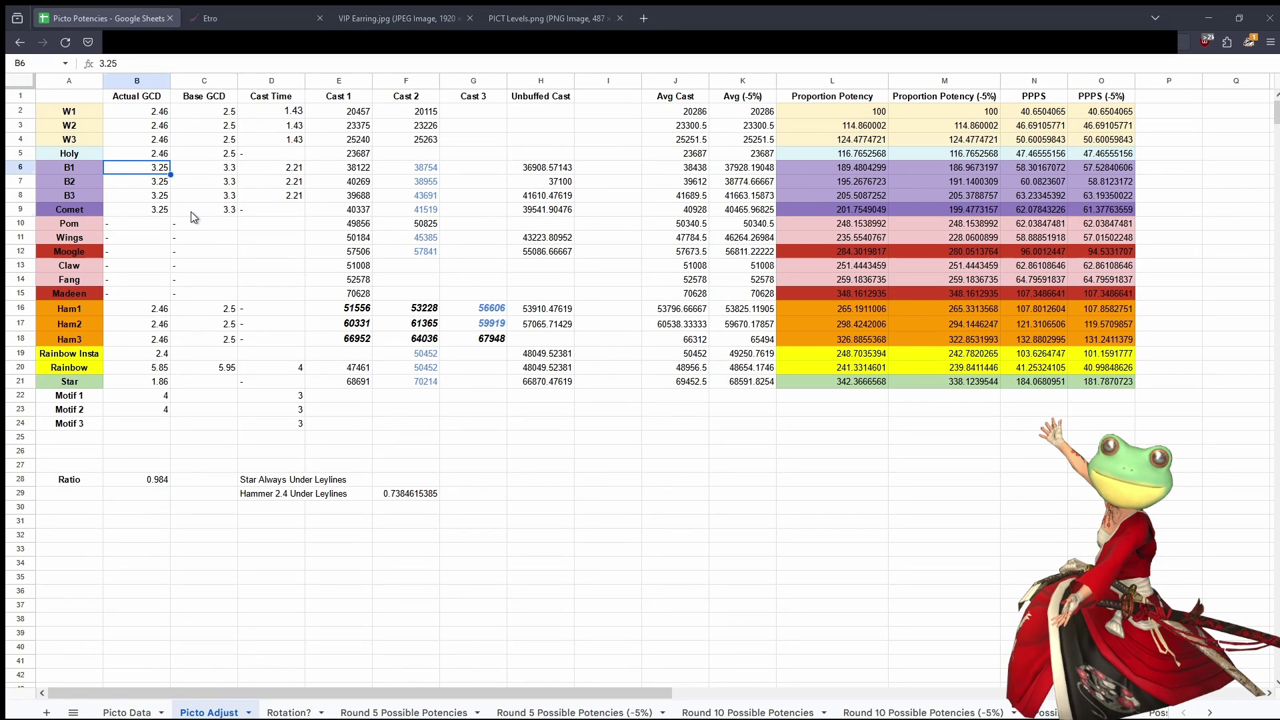
Step: Back in the Picto Adjust sheet, examine the Actual GCD values for B1 to Comet and Comet's Base GCD
left_click(191, 212)
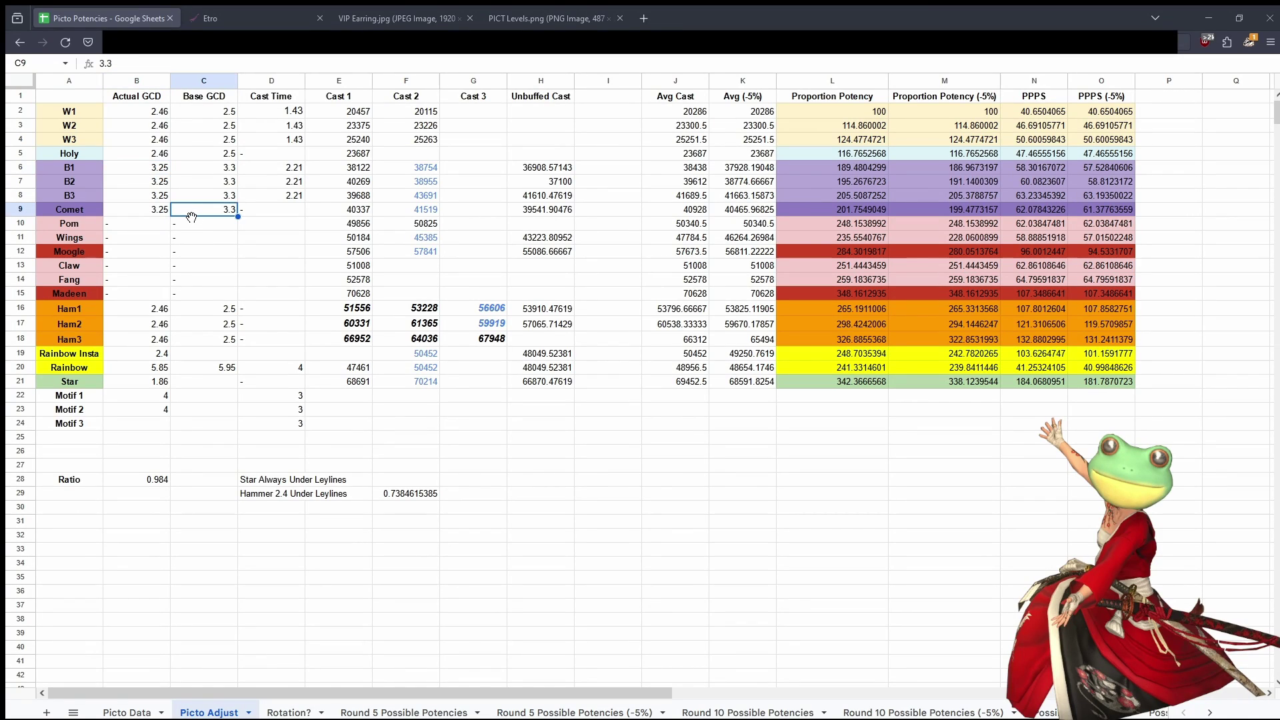
left_click(142, 172)
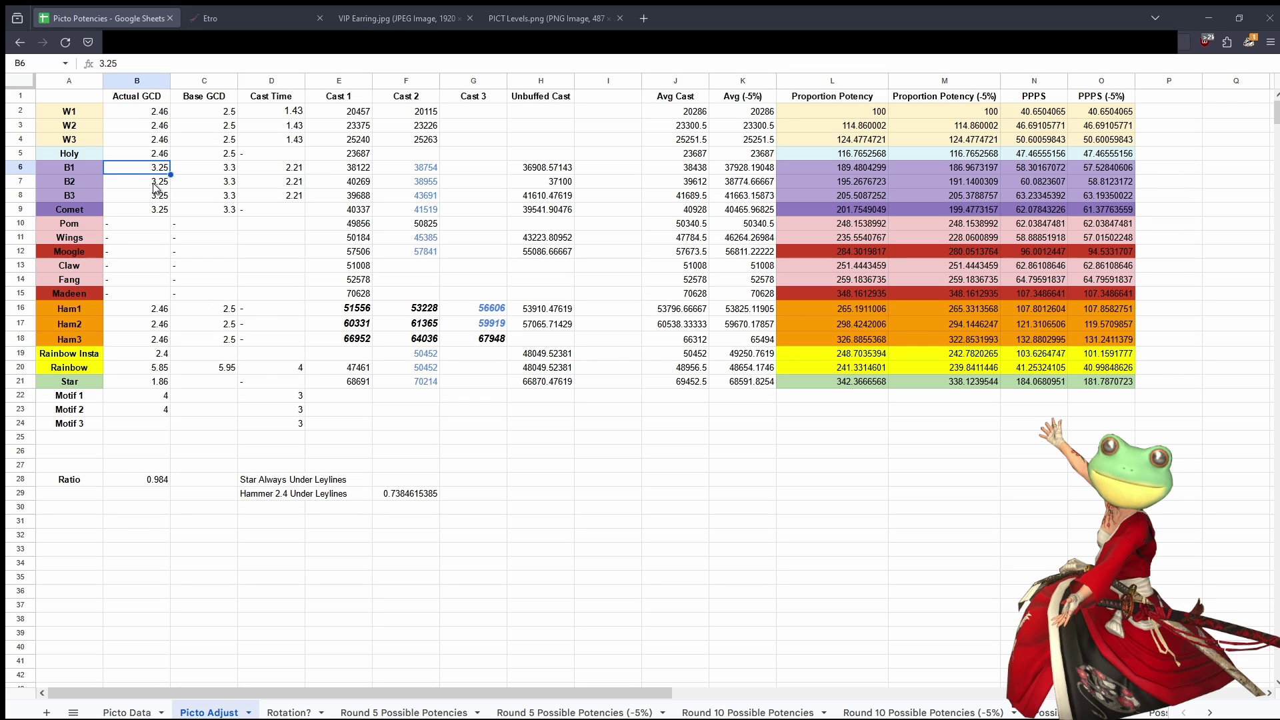
key("Down")
key("Down")
key("Down")
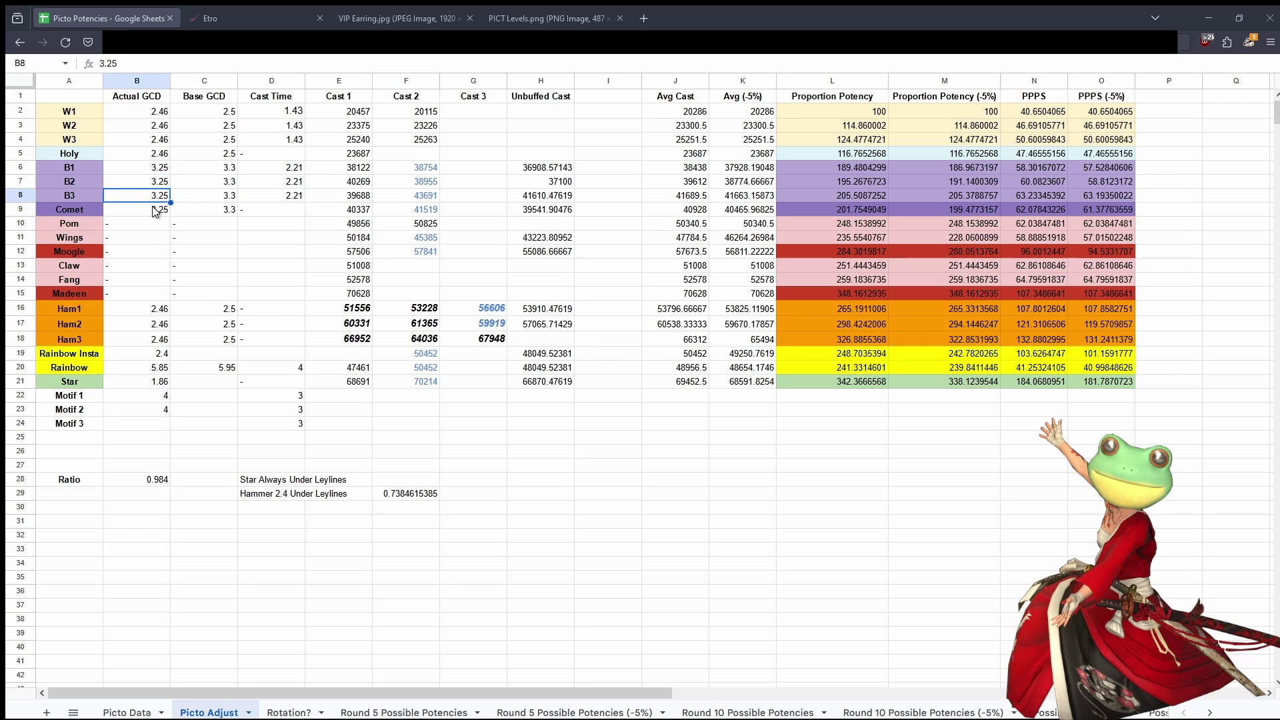
left_click(153, 170)
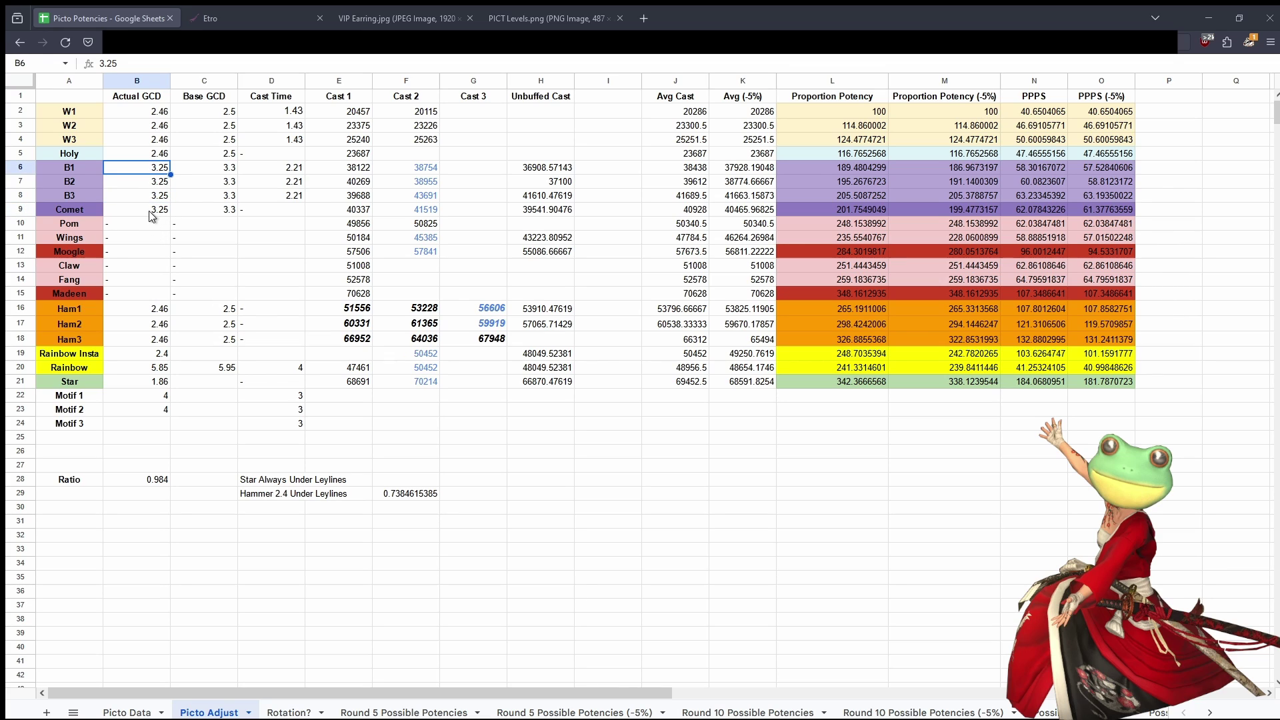
left_click(153, 210)
left_click(149, 175)
left_click(603, 465)
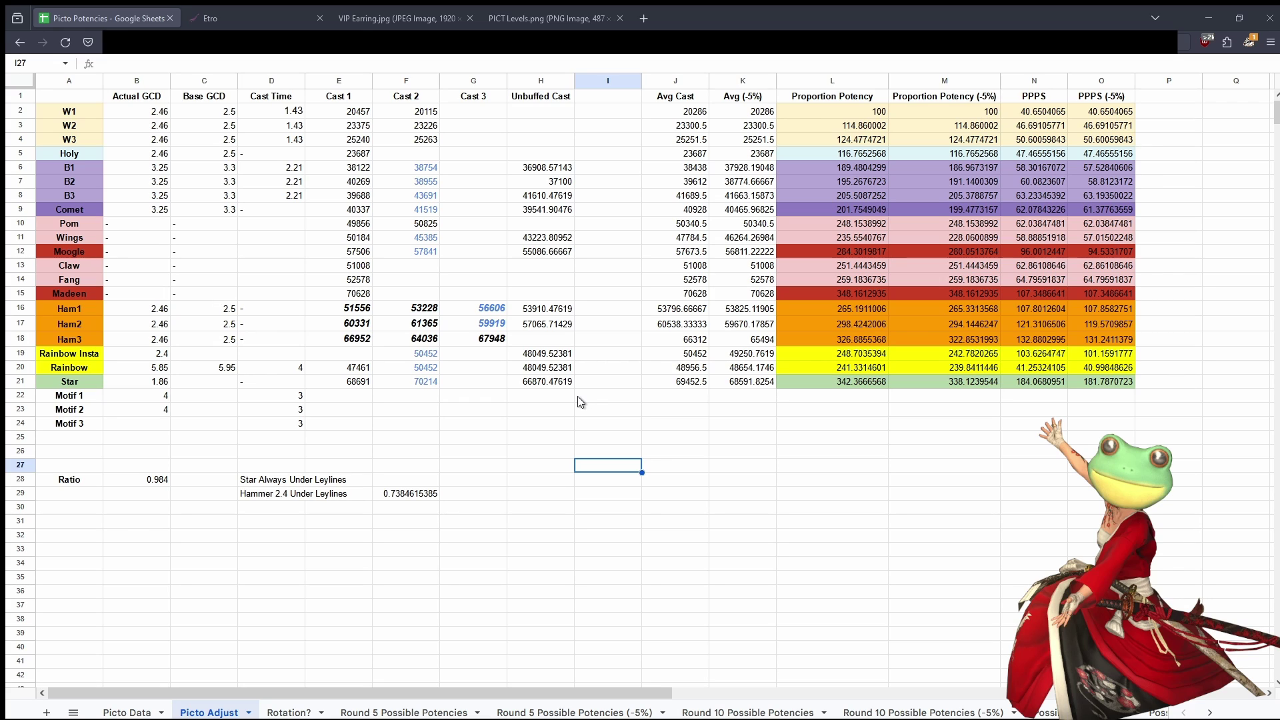
mouse_move(155, 160)
left_mouse_down()
mouse_move(96, 207)
mouse_move(153, 155)
left_mouse_up()
left_click(270, 237)
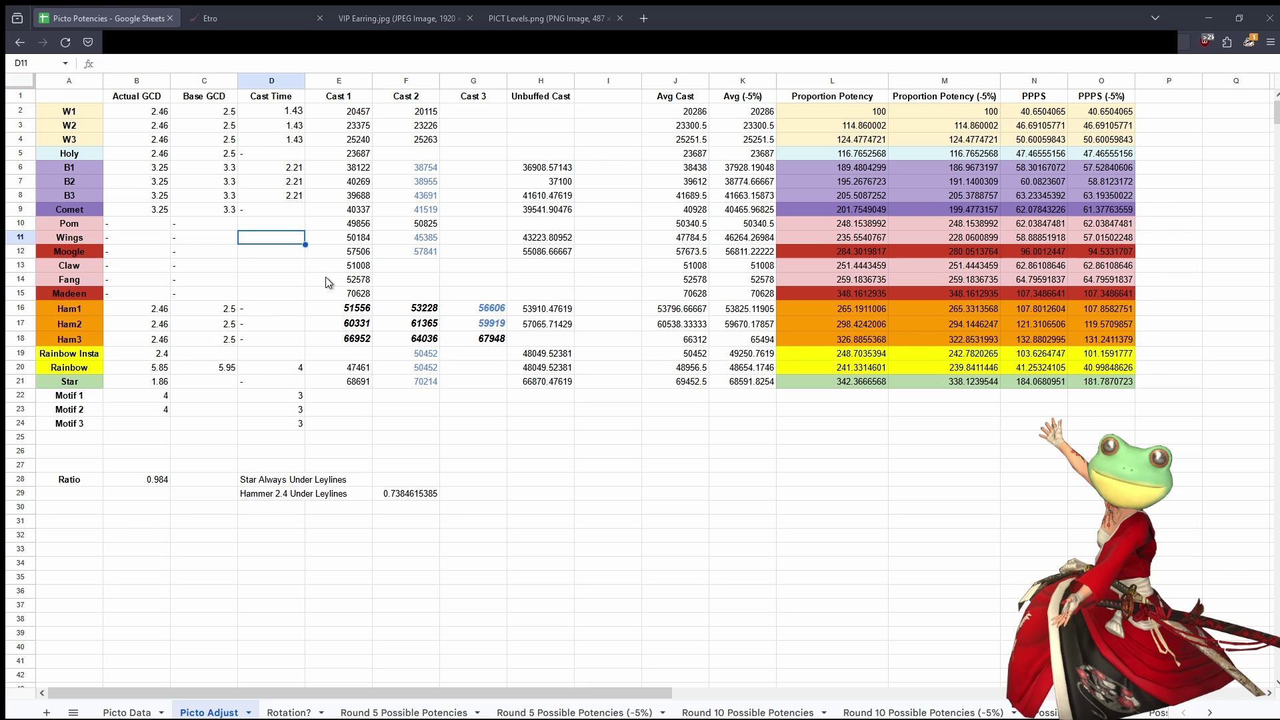
Step: View the Rotation? sheet and return to Picto Data to check Holy's Cast 1 value
left_click(291, 711)
left_click(346, 363)
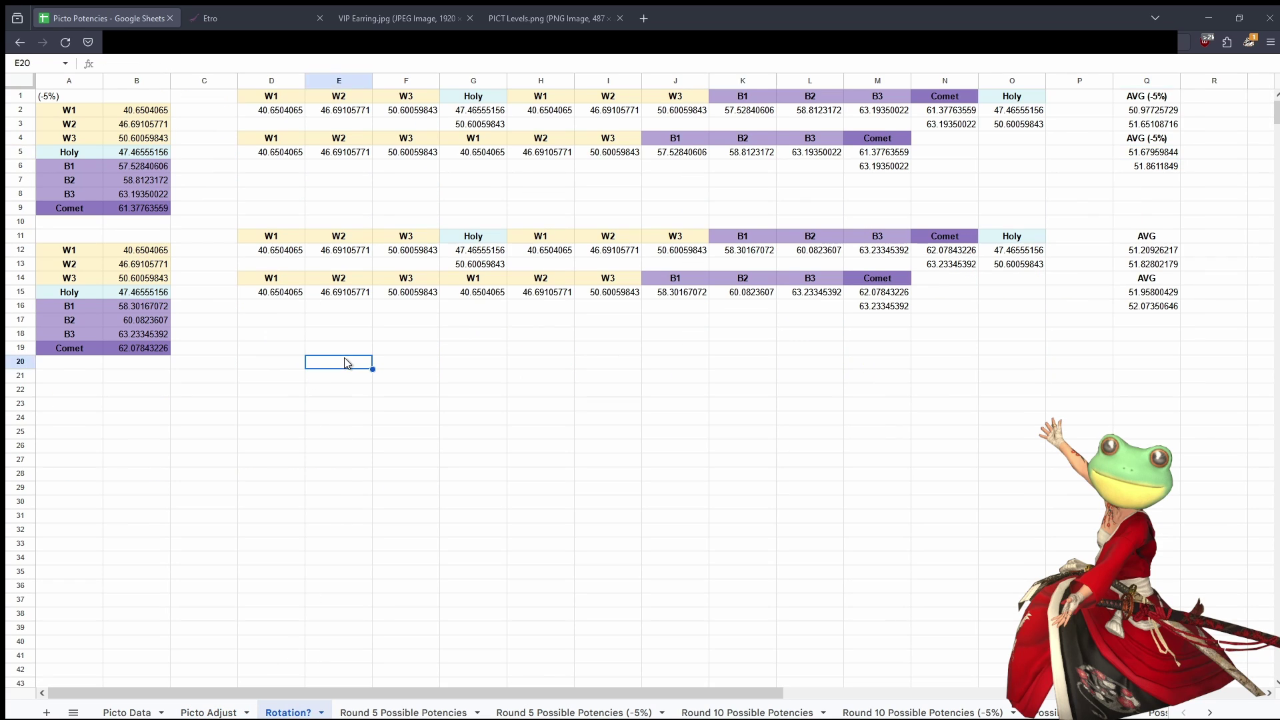
left_click(281, 408)
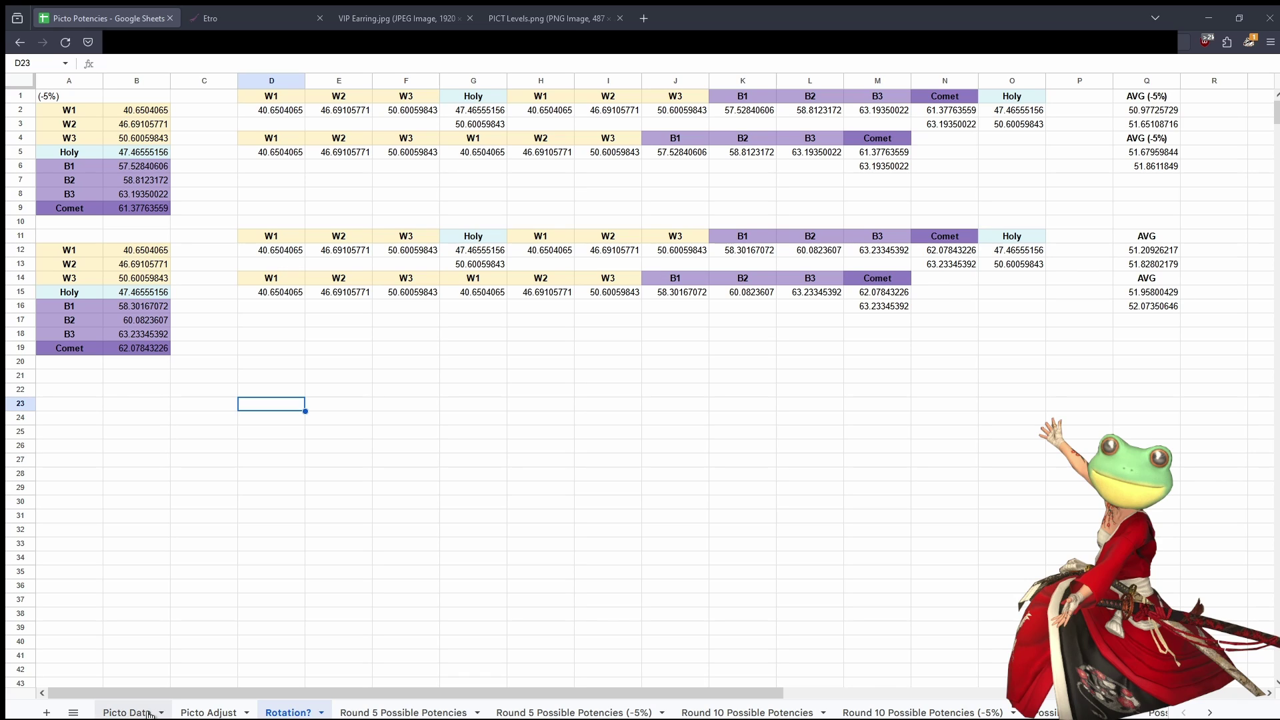
left_click(127, 713)
left_click(358, 156)
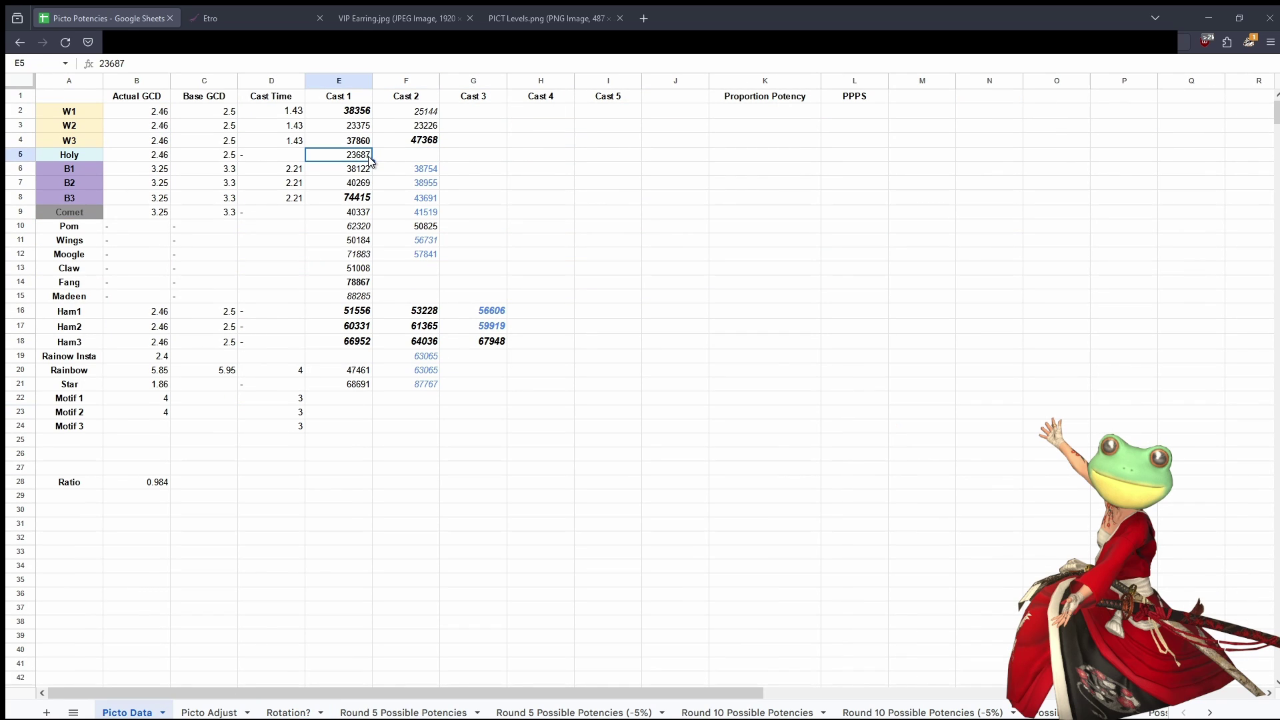
Step: In the Rotation? sheet, inspect the first rotation's row 2 skill references and the AVG (-5%) formula in Q3
key("ctrl+shift+Page_Down")
key("ctrl+shift+Page_Down")
left_click(420, 213)
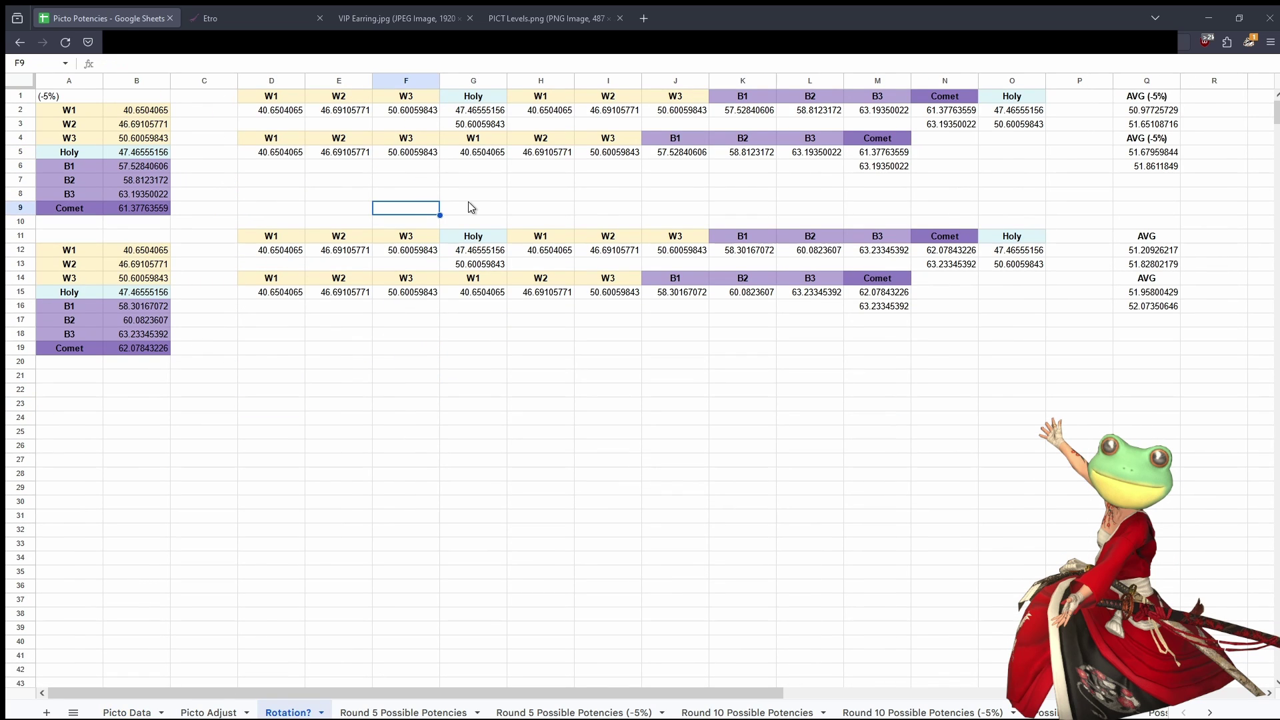
left_click(295, 108)
left_click(347, 114)
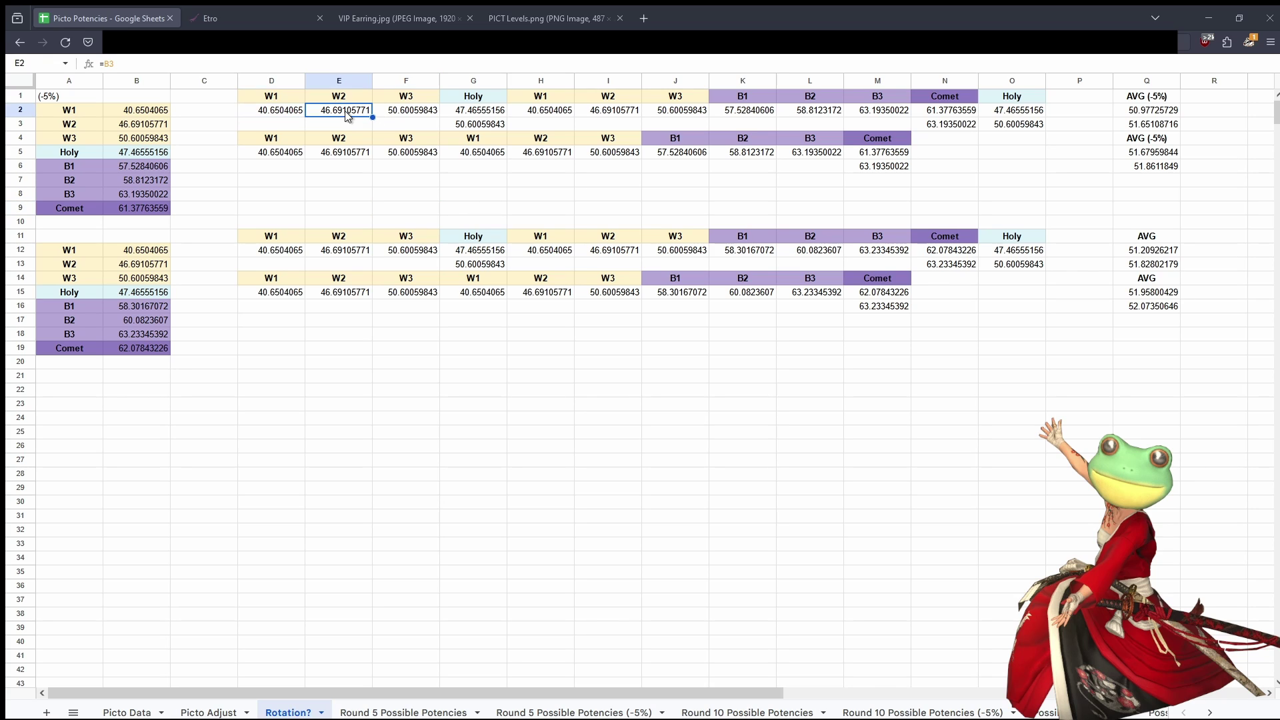
left_click(420, 117)
left_click(482, 113)
left_click(551, 119)
left_click(1021, 110)
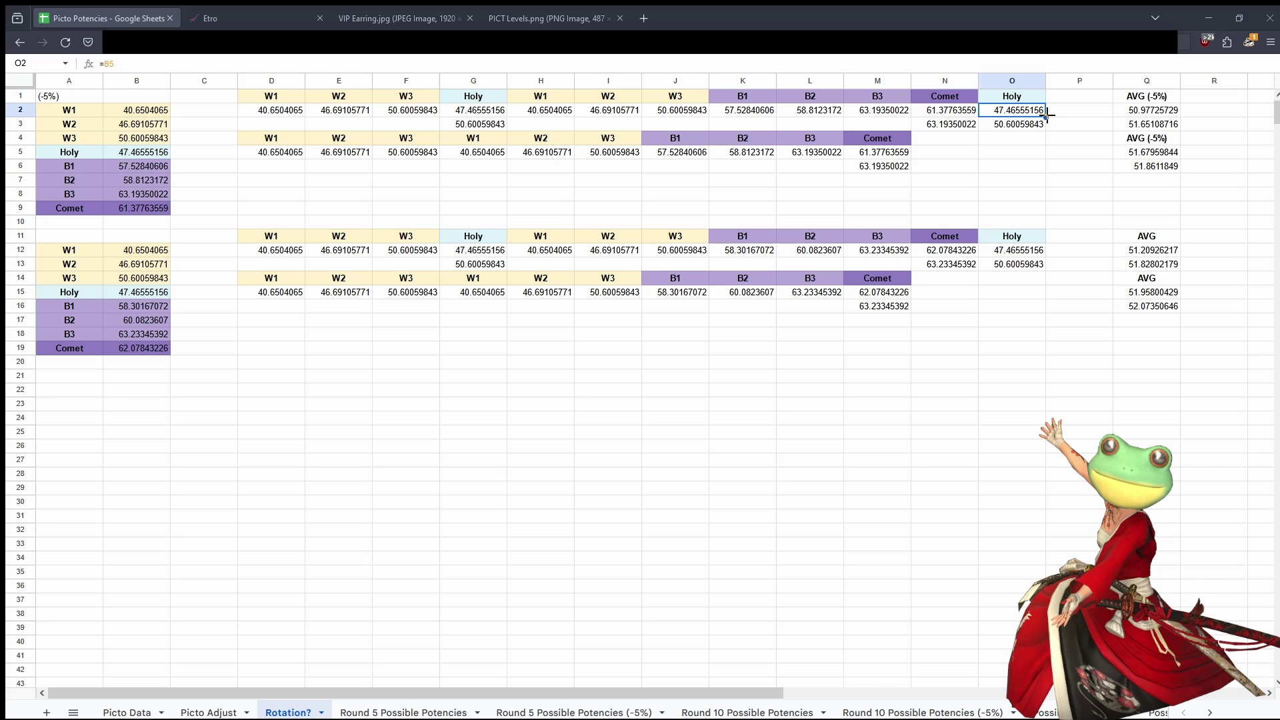
left_click(1148, 126)
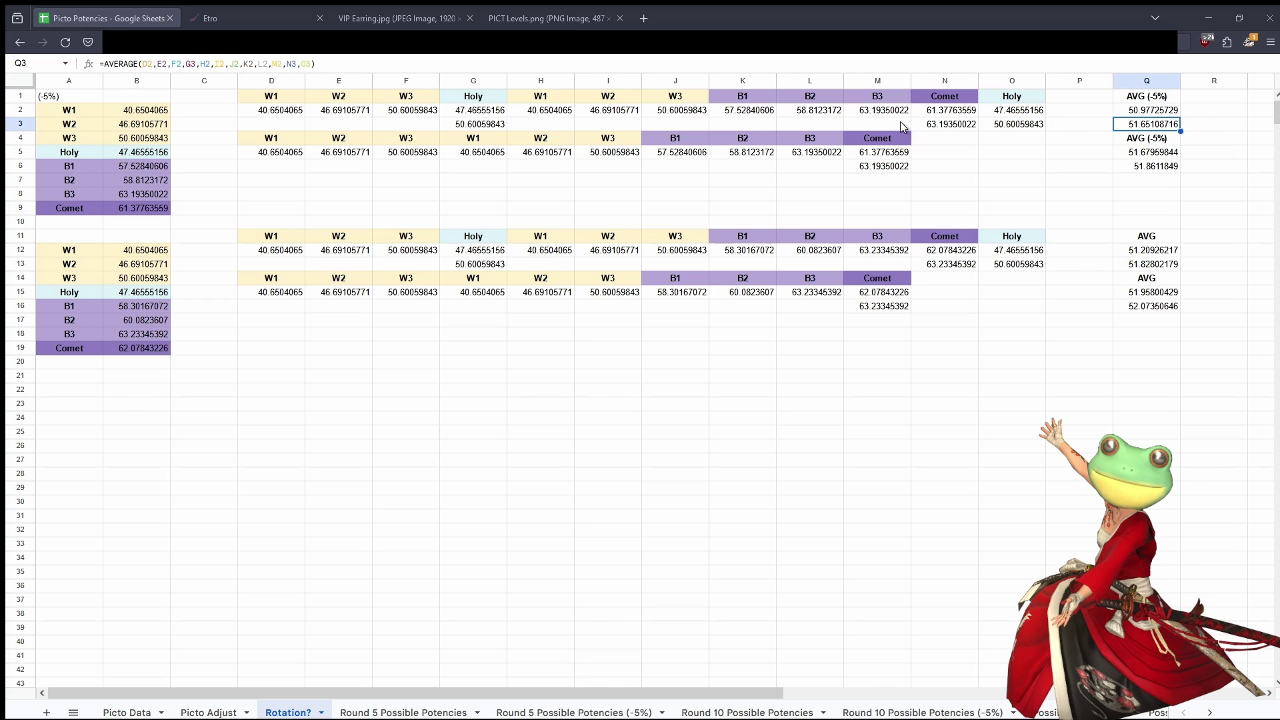
Step: Compare the first rotation's Holy substitute in G3 with the W3 value in F2, and recheck the AVG (-5%) formula in Q3
left_click(482, 127)
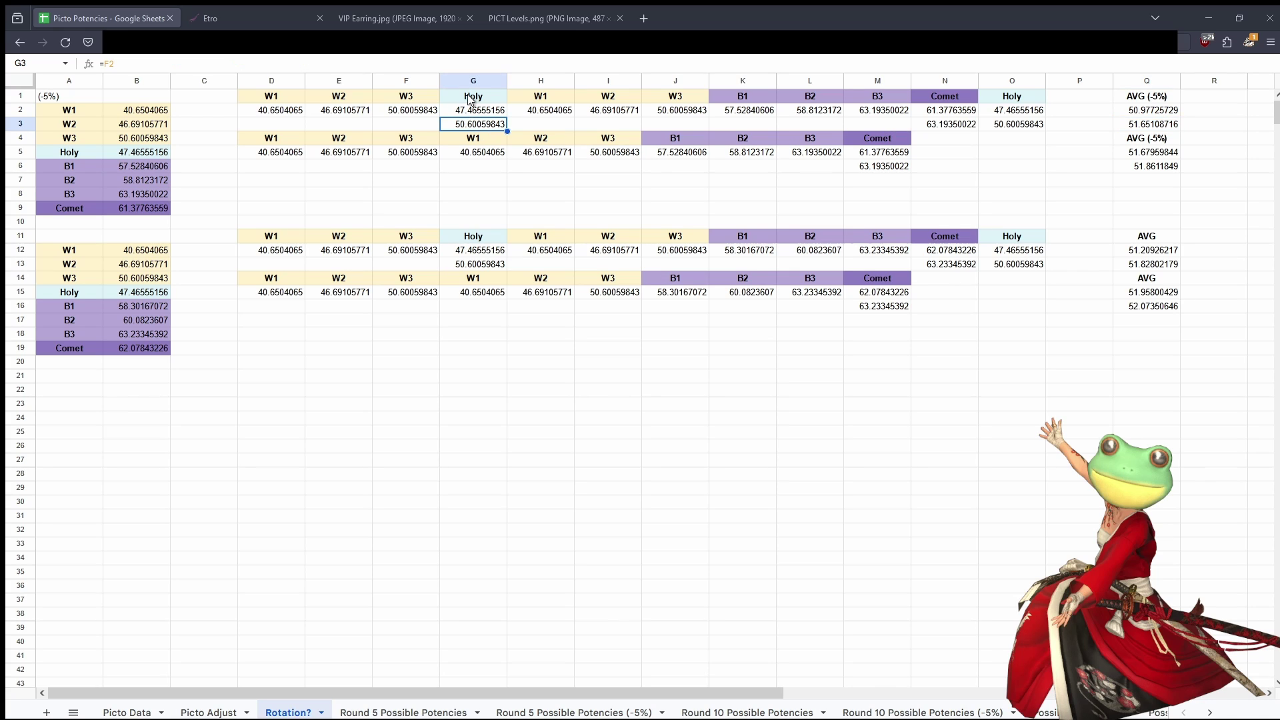
left_click(416, 113)
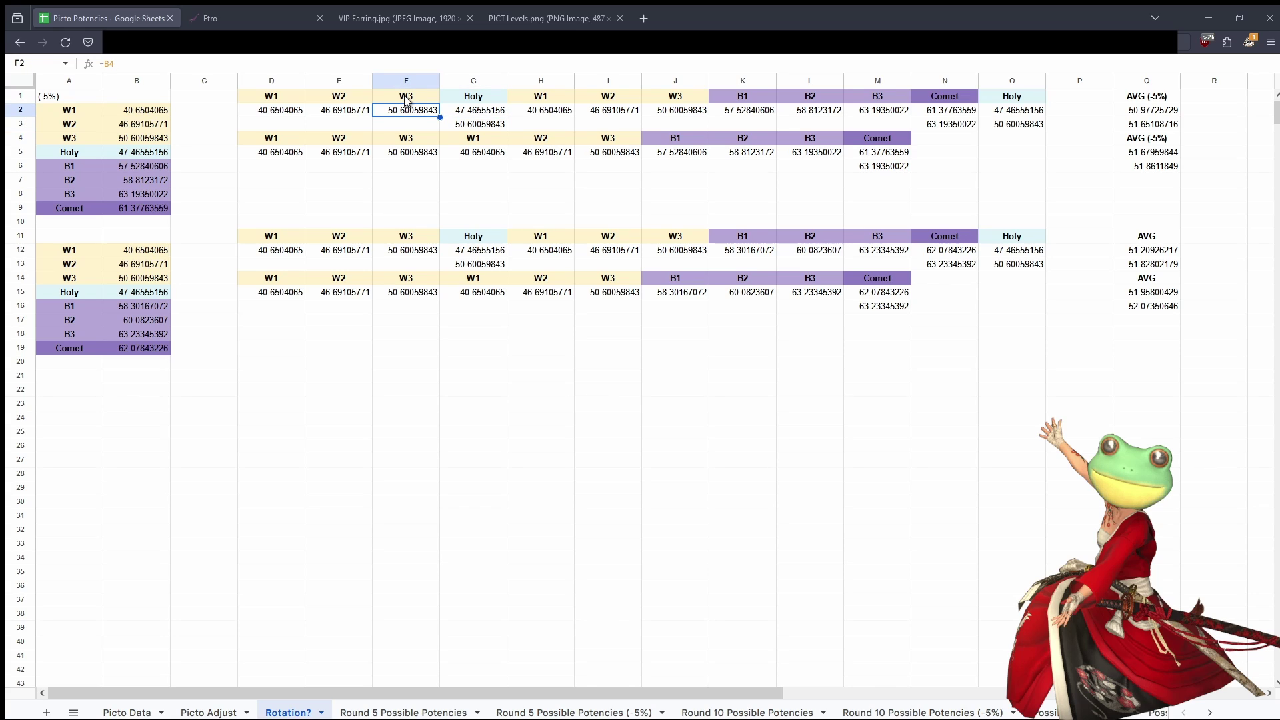
left_click(476, 128)
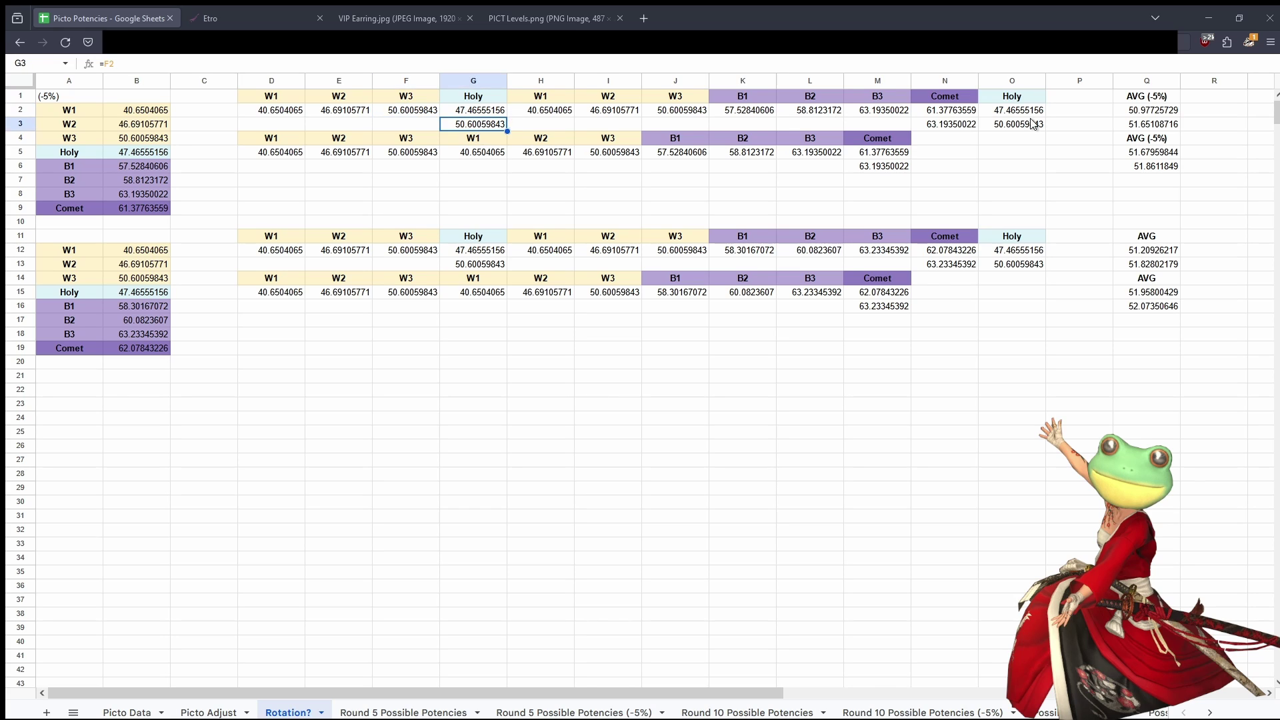
left_click(1142, 126)
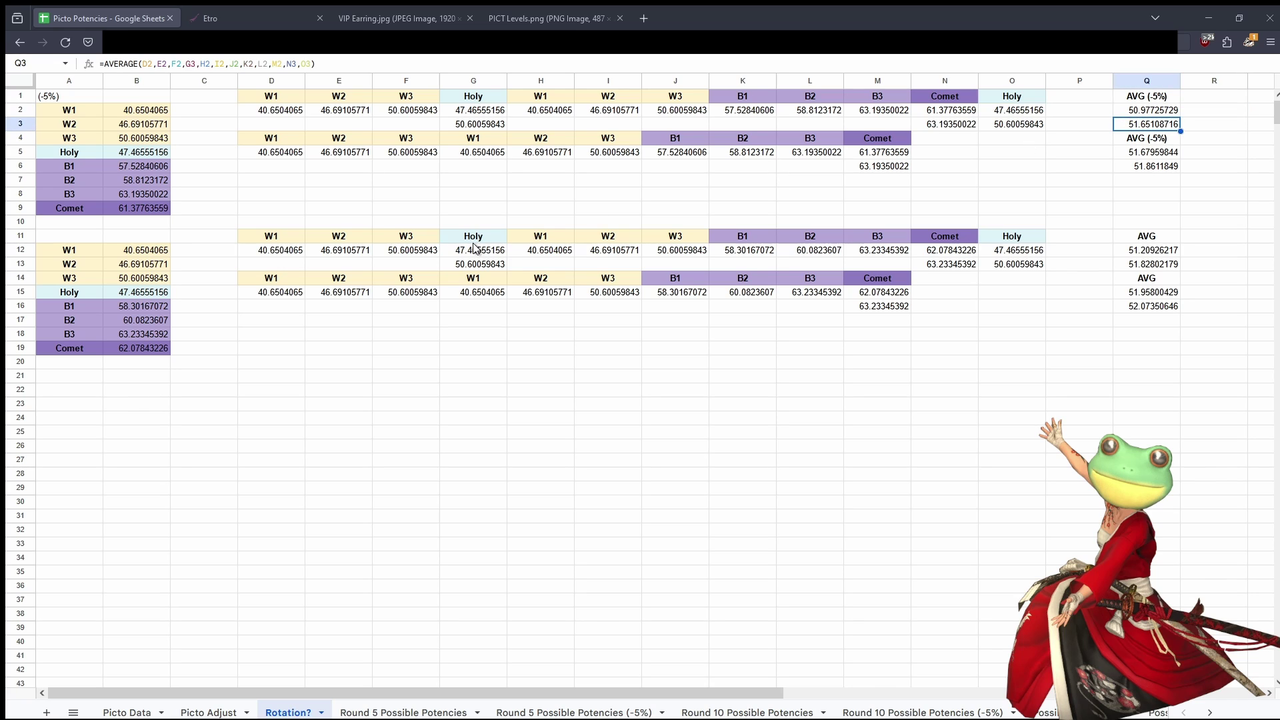
Step: Review the second rotation in rows 4 to 6 and its averages, along with the whole -5% block of the sheet
left_click(322, 184)
left_click(282, 168)
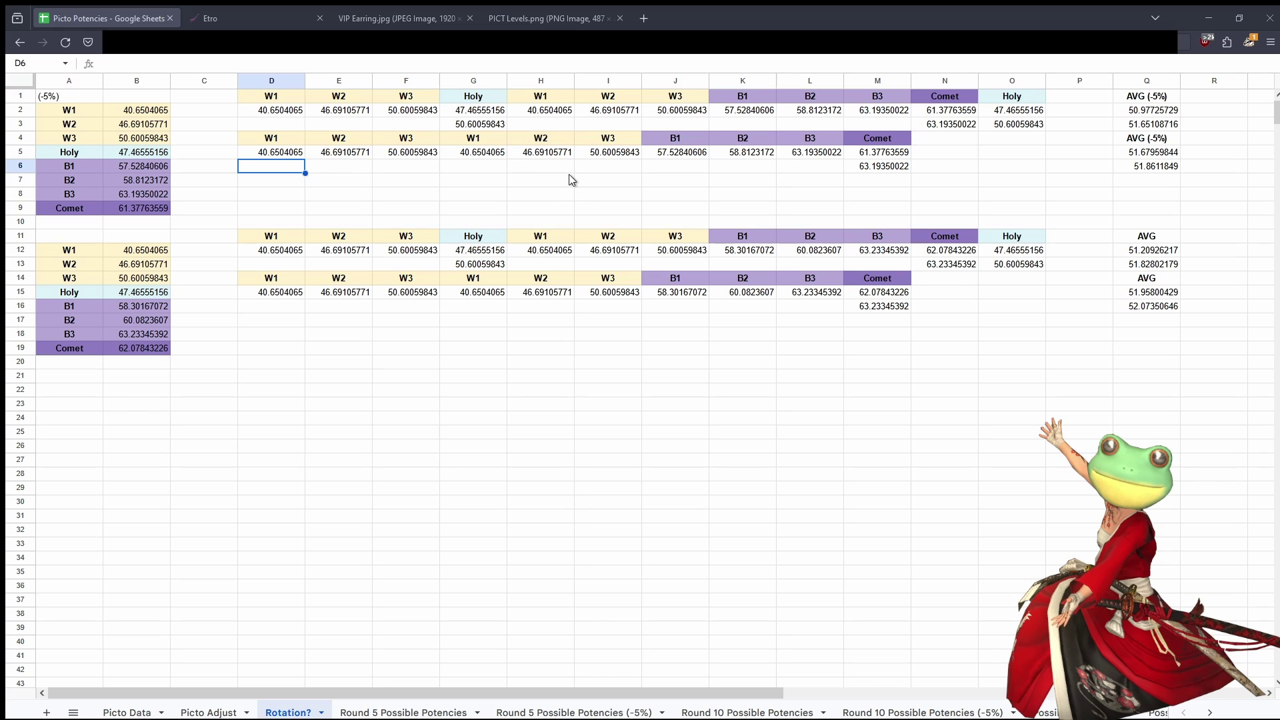
left_click(614, 171)
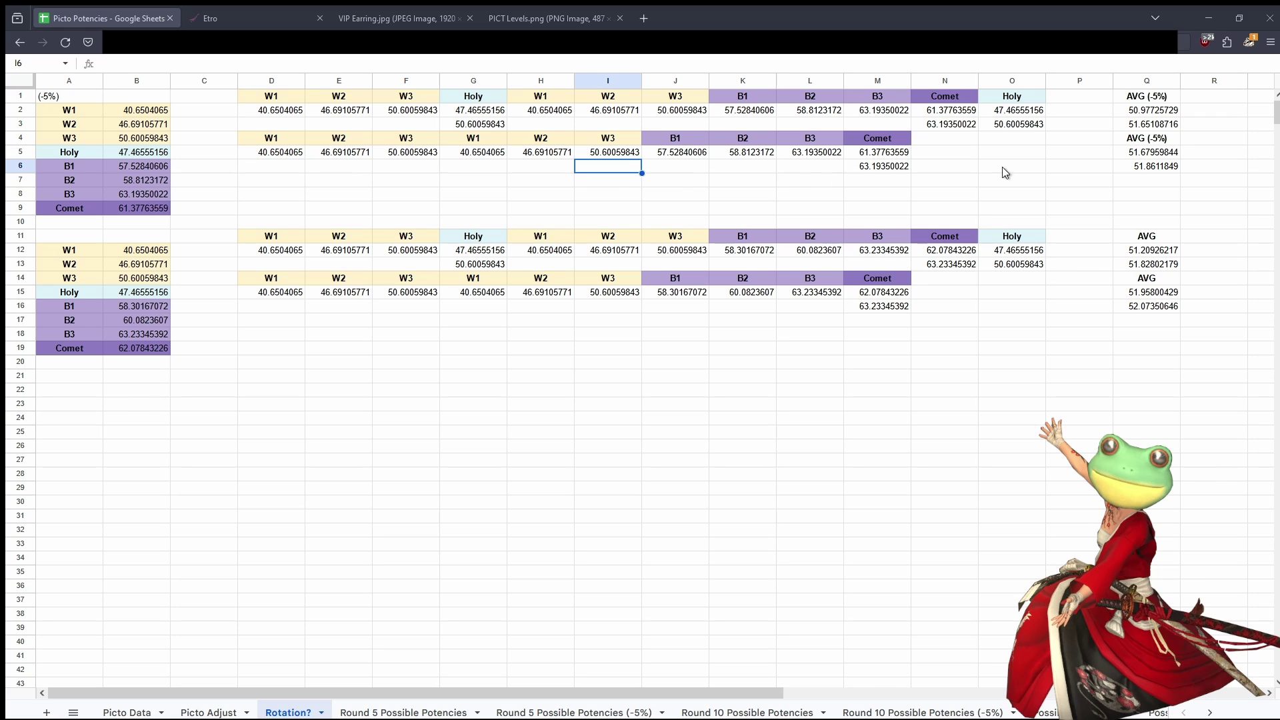
left_click(1184, 156)
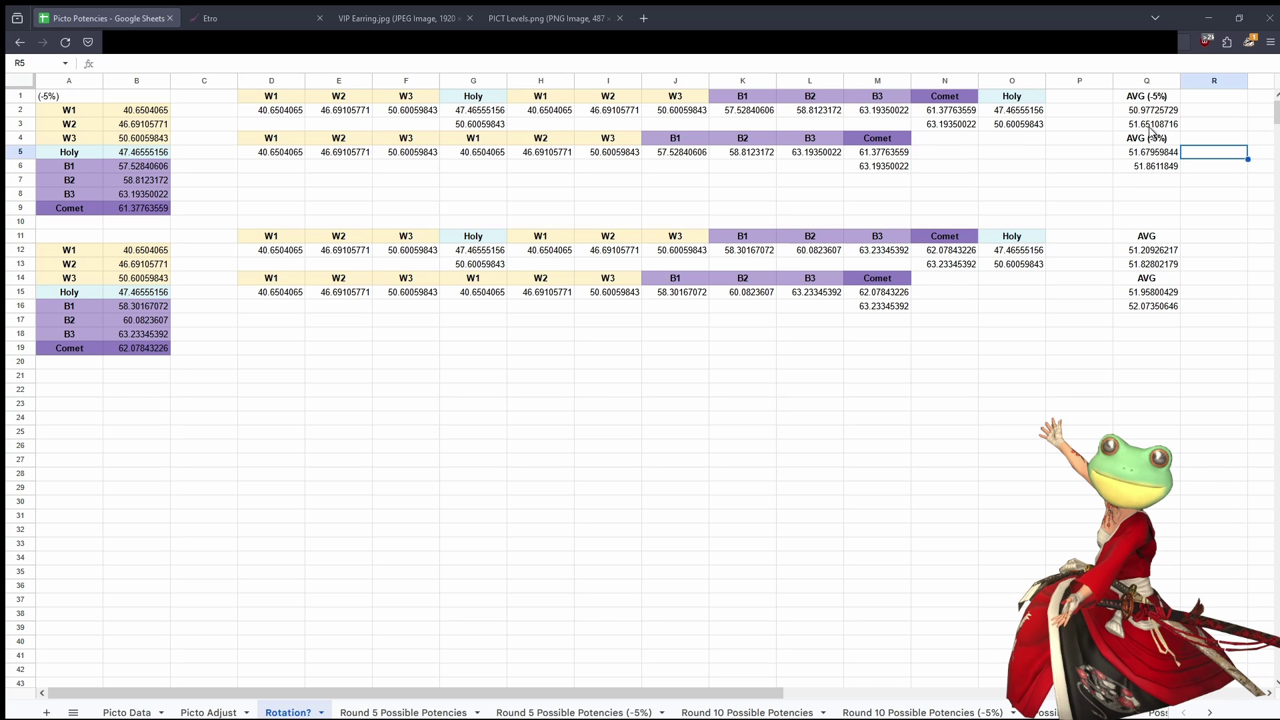
left_click(1099, 198)
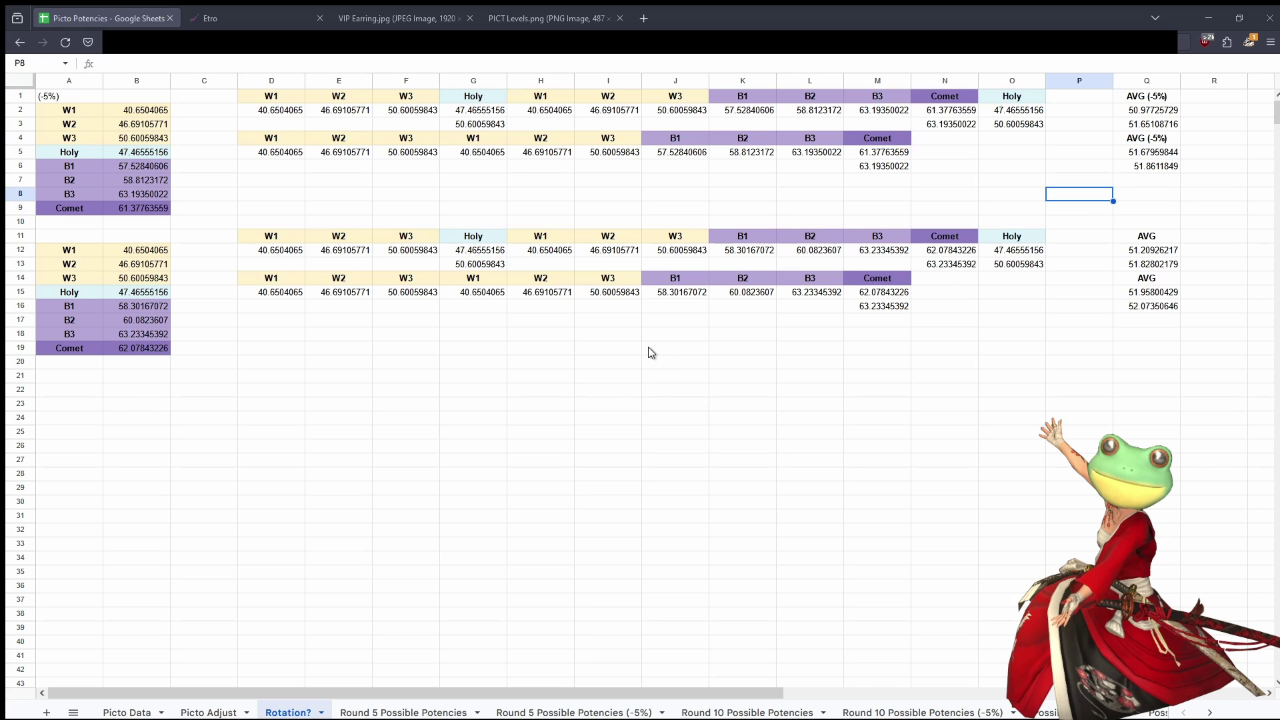
left_click_drag(1187, 166, 216, 89)
left_click(187, 124)
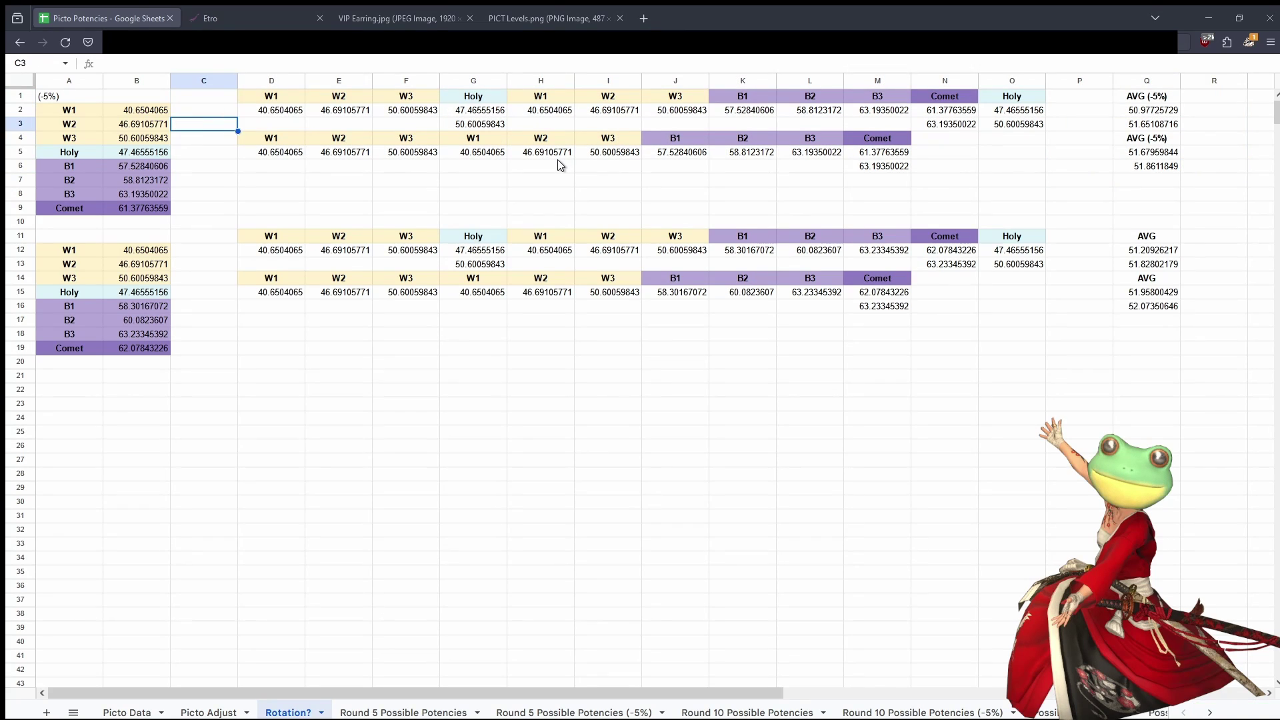
Step: Examine the unadjusted block in rows 11 to 19, including the AVG formula in Q15 and the Comet column in row 14
left_click(406, 404)
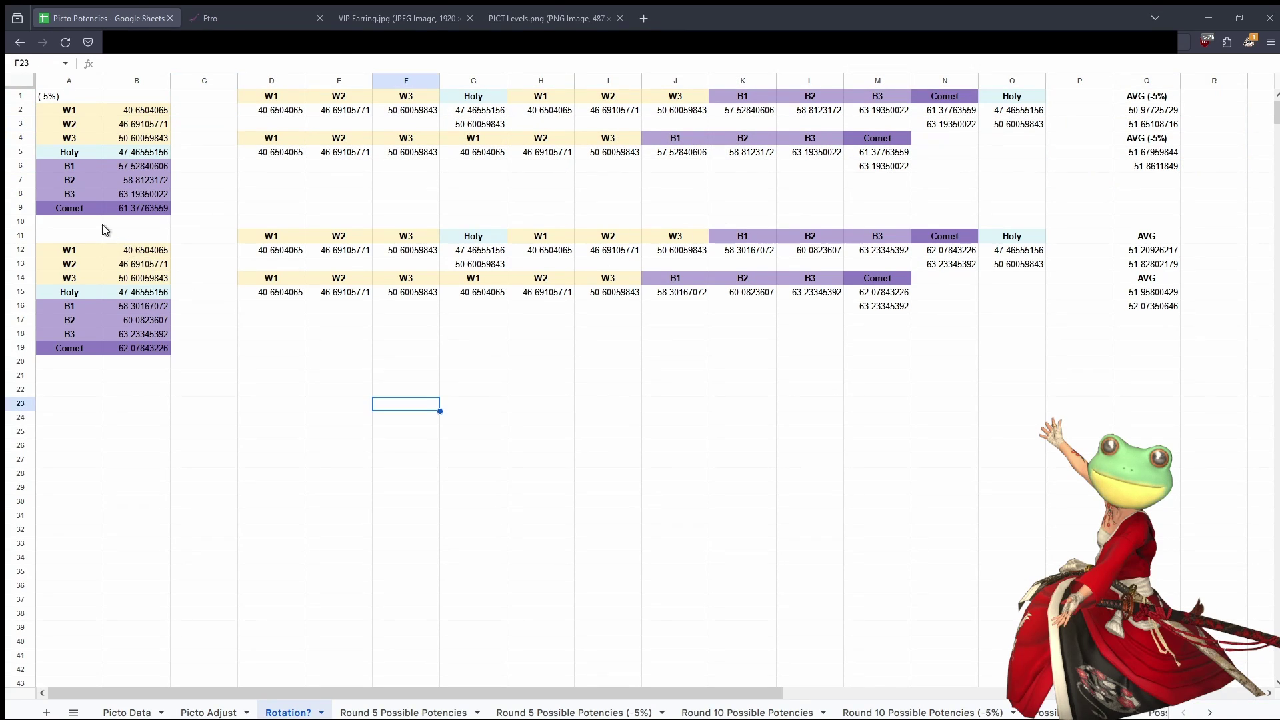
left_click_drag(69, 234, 1144, 354)
left_click(894, 381)
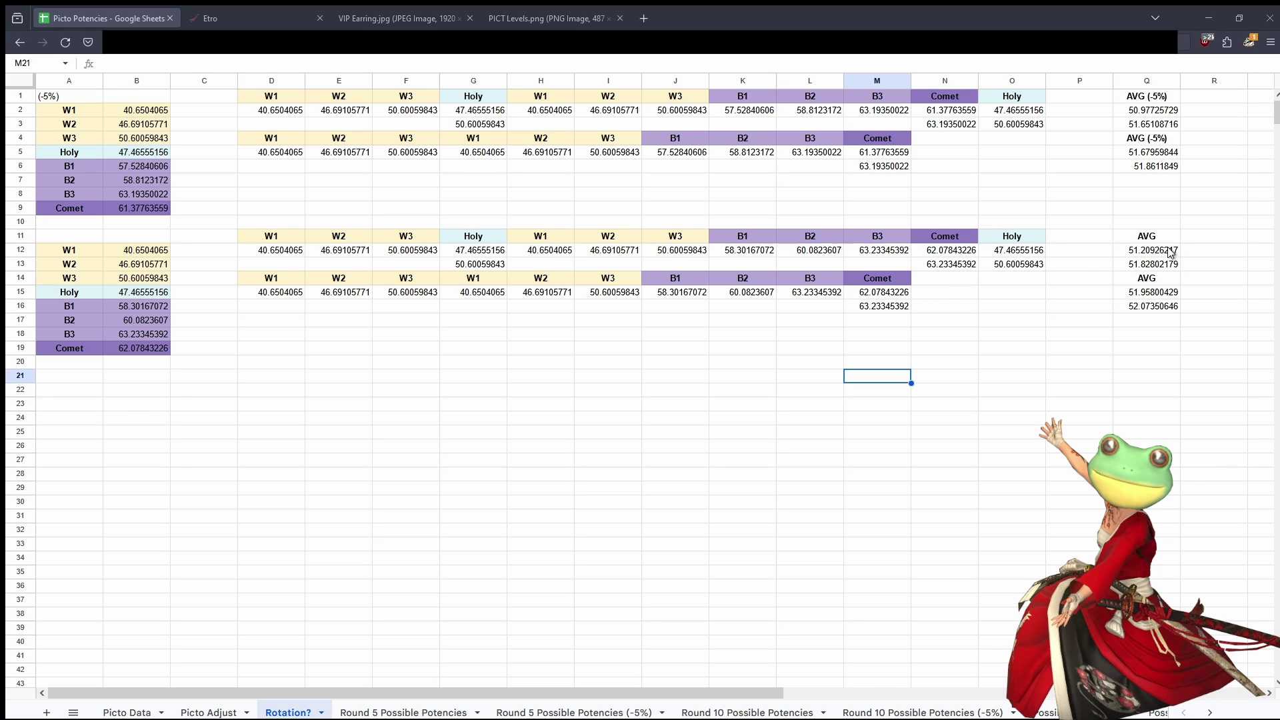
left_click(1158, 295)
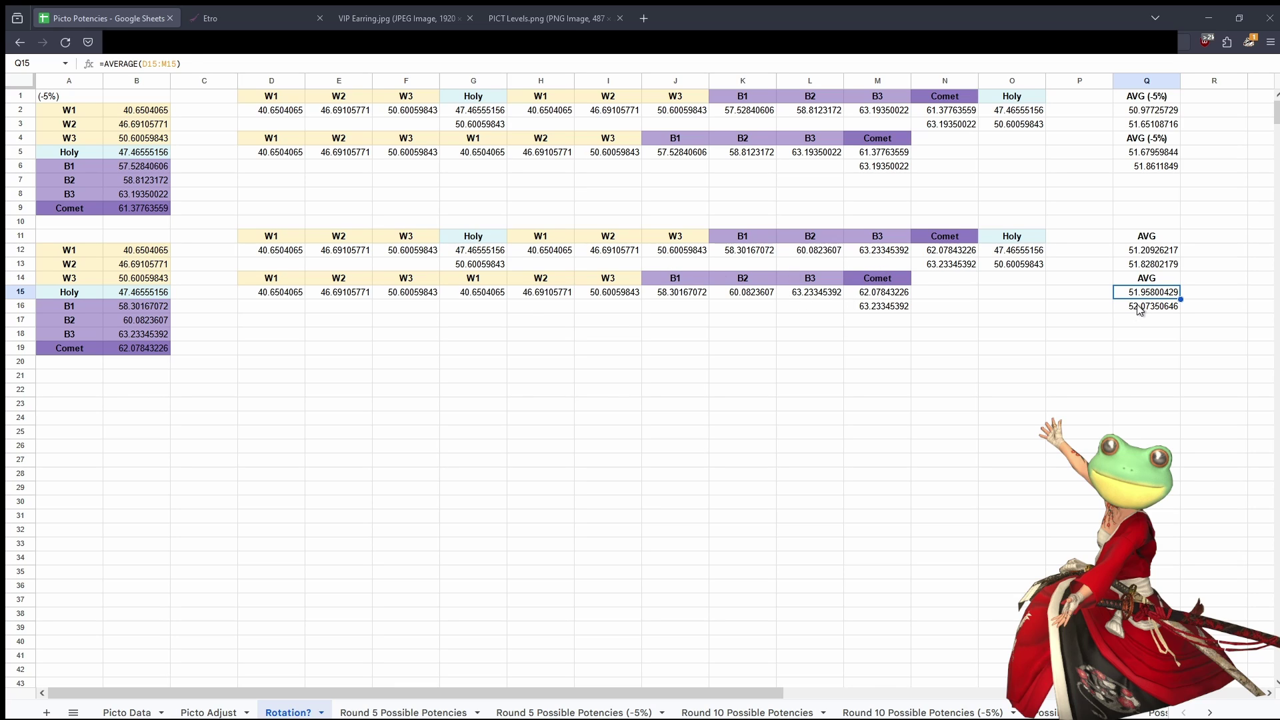
left_click(1042, 334)
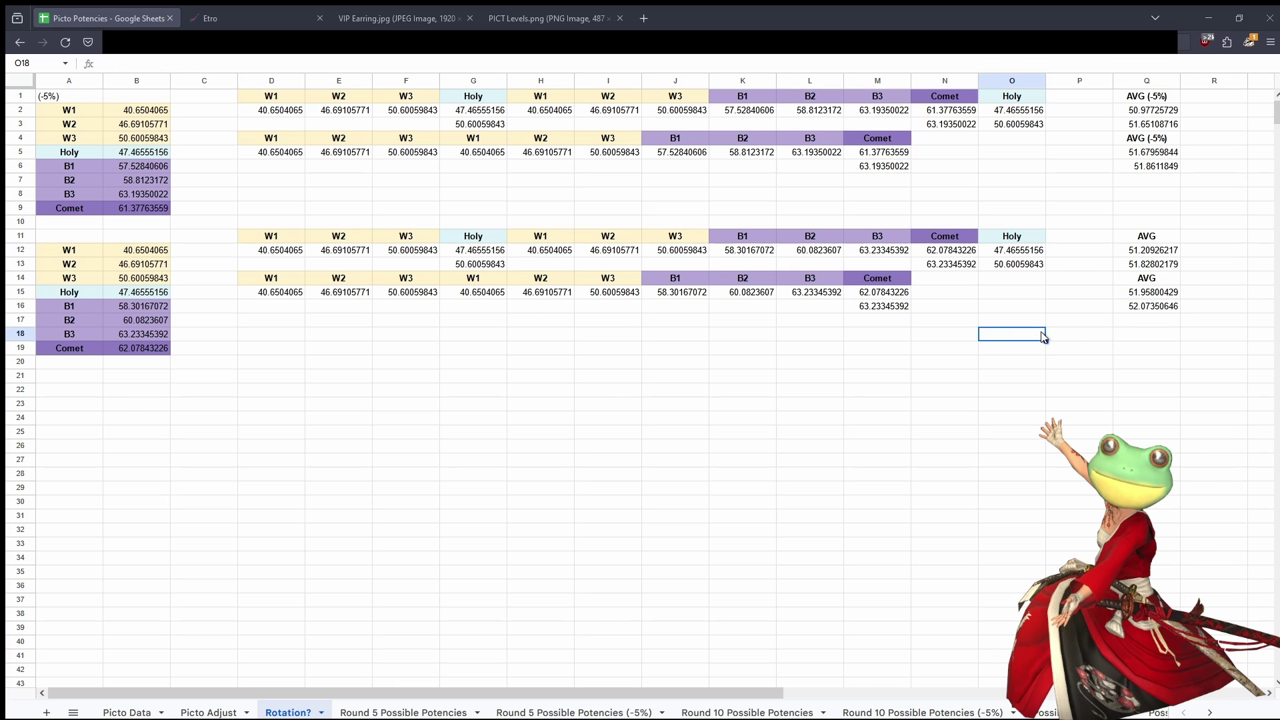
left_click(897, 283)
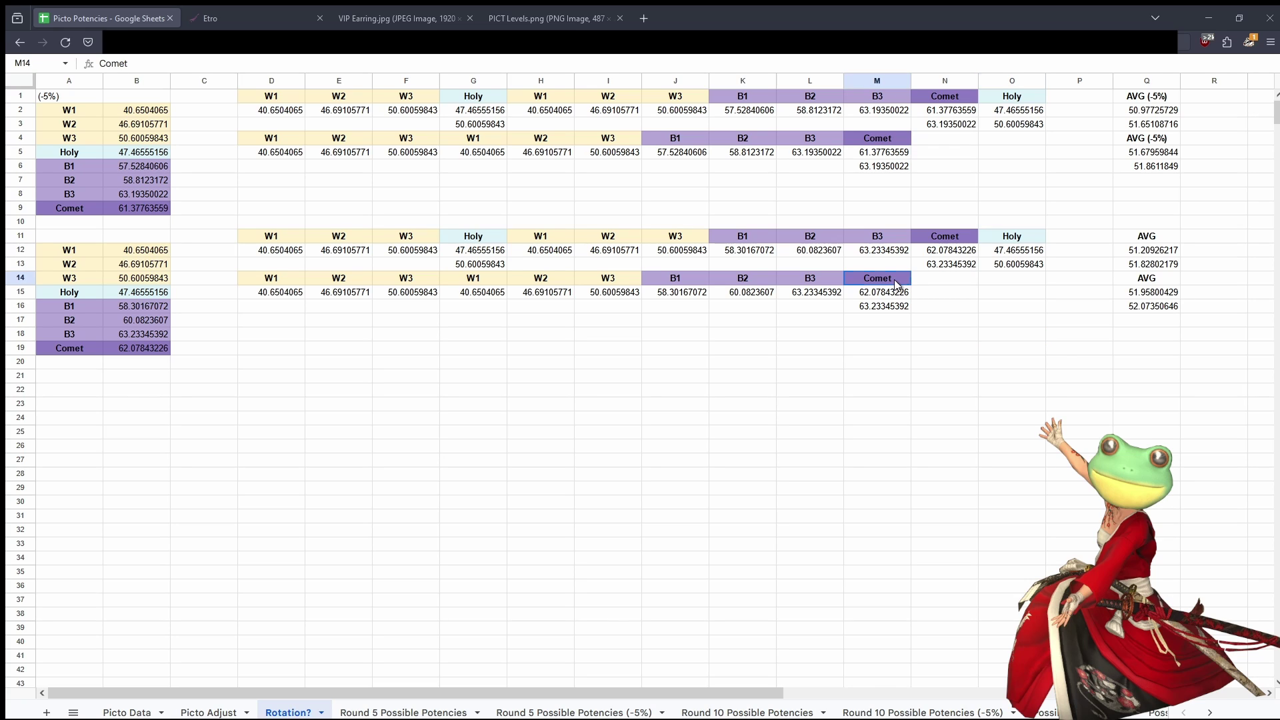
left_click(899, 341)
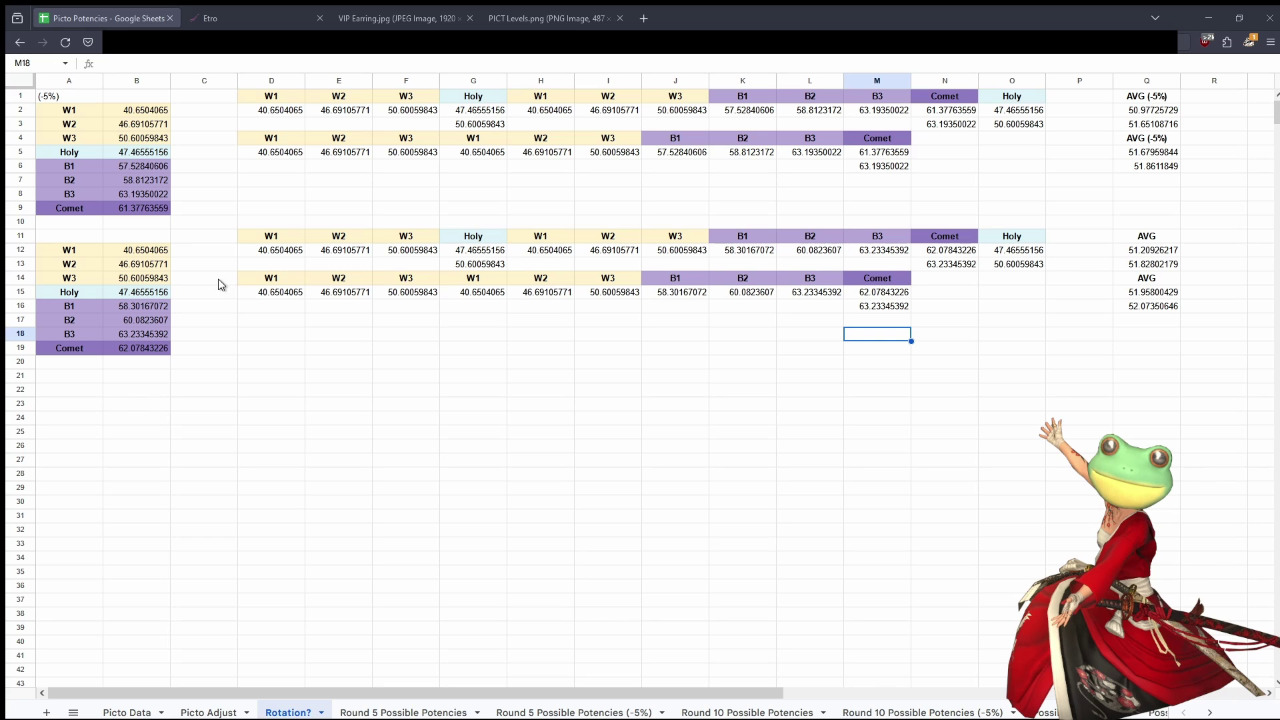
left_click(794, 354)
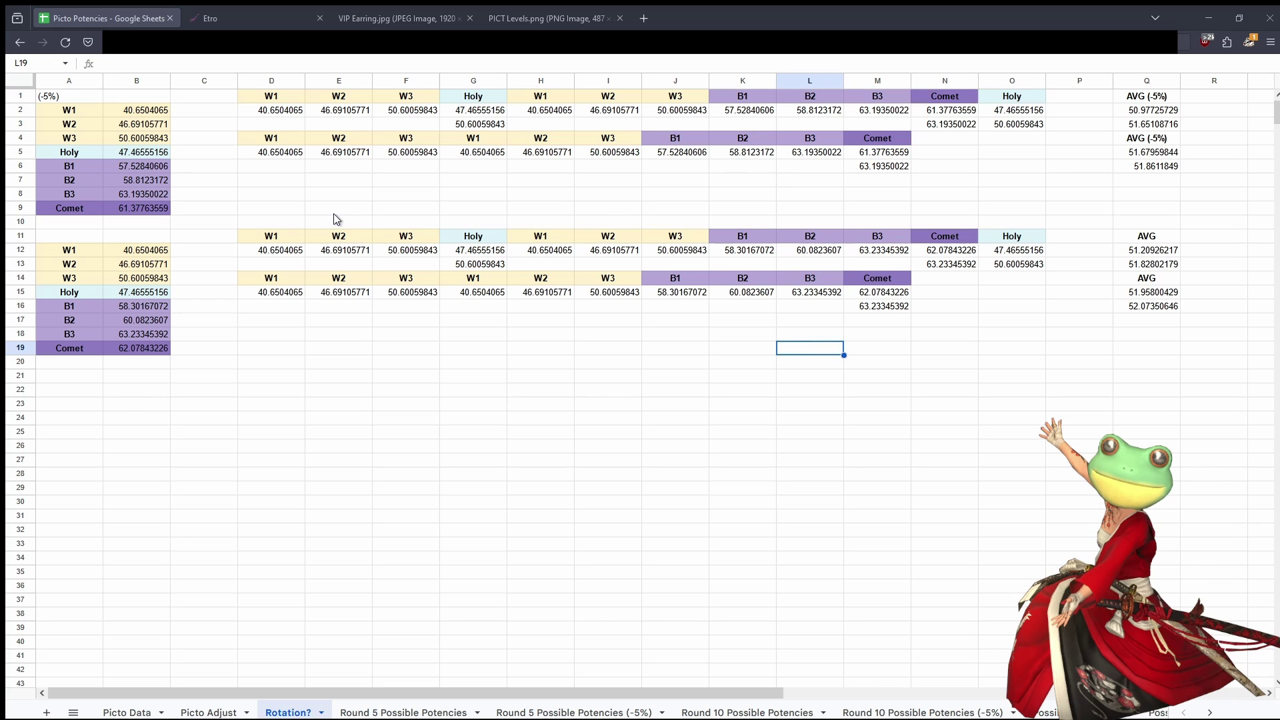
Step: Trace the repeated W1, W2 and W3 sequence and both Holy positions in the row 11 rotation
left_click(416, 239)
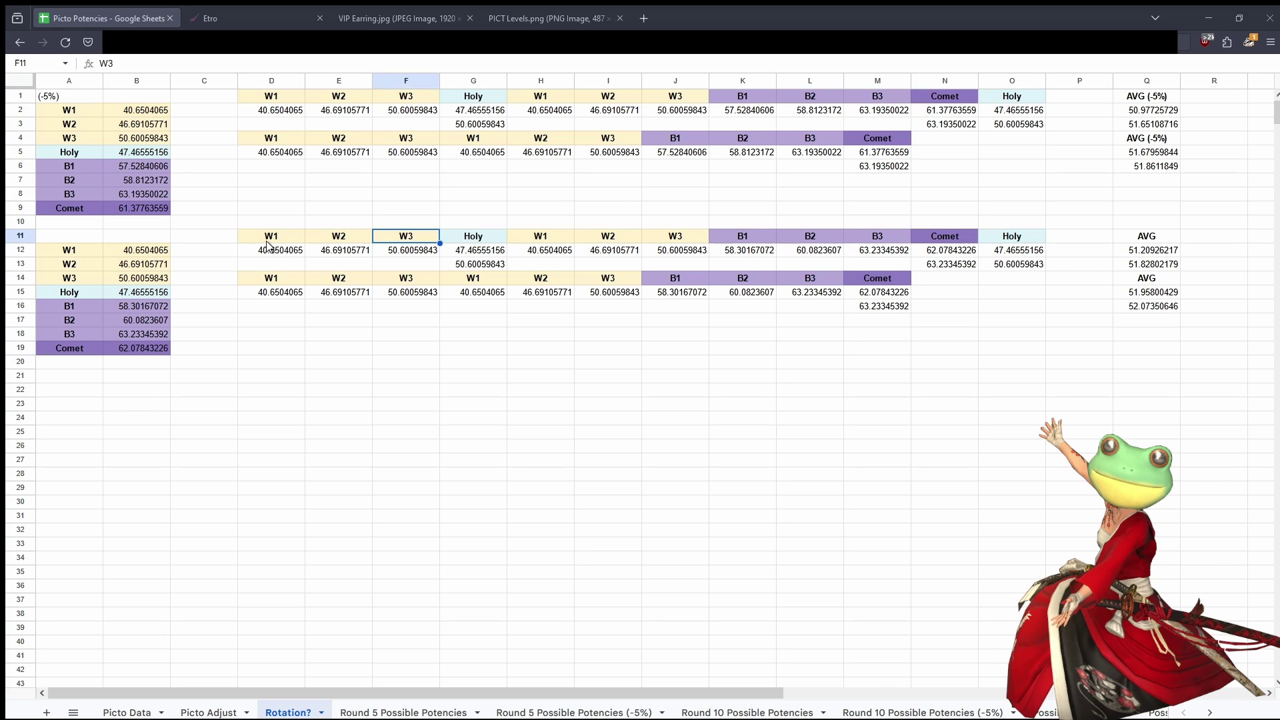
left_click(270, 239)
left_click(333, 238)
left_click(380, 239)
left_click(265, 239)
left_click(340, 238)
left_click(400, 239)
left_click(267, 241)
left_click(337, 238)
left_click(400, 239)
left_click(276, 242)
left_click(325, 203)
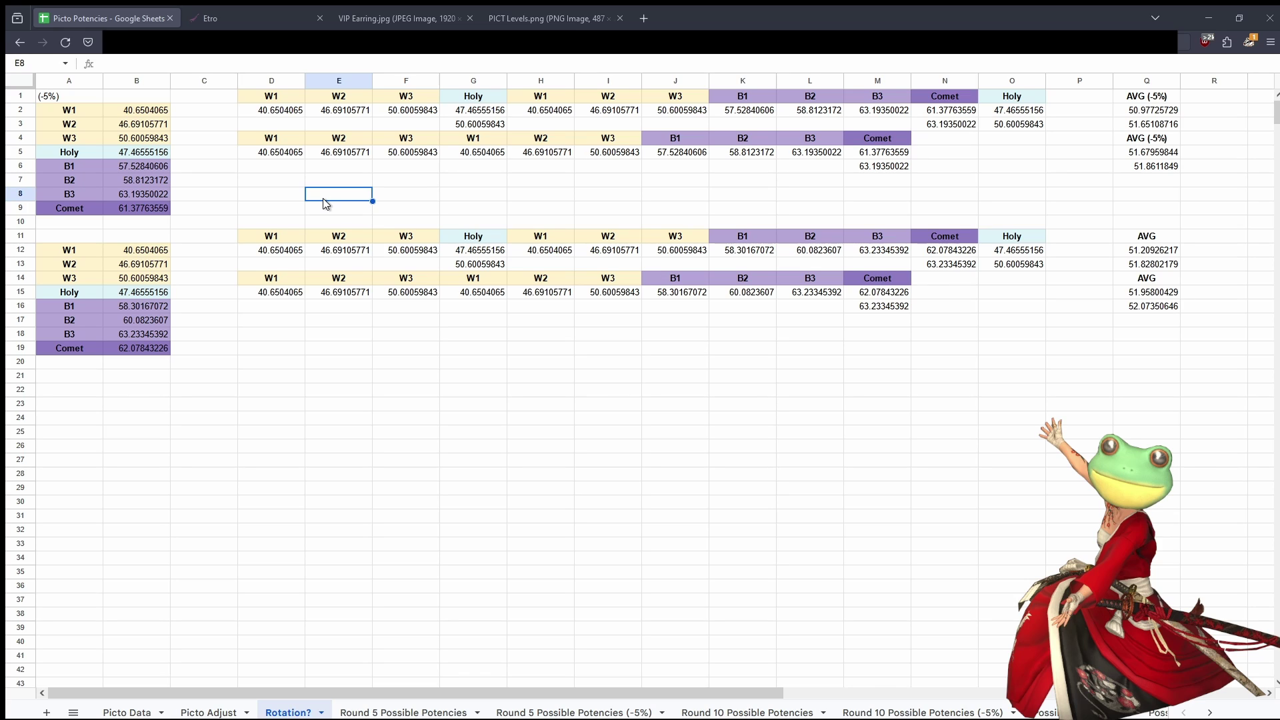
left_click(482, 241)
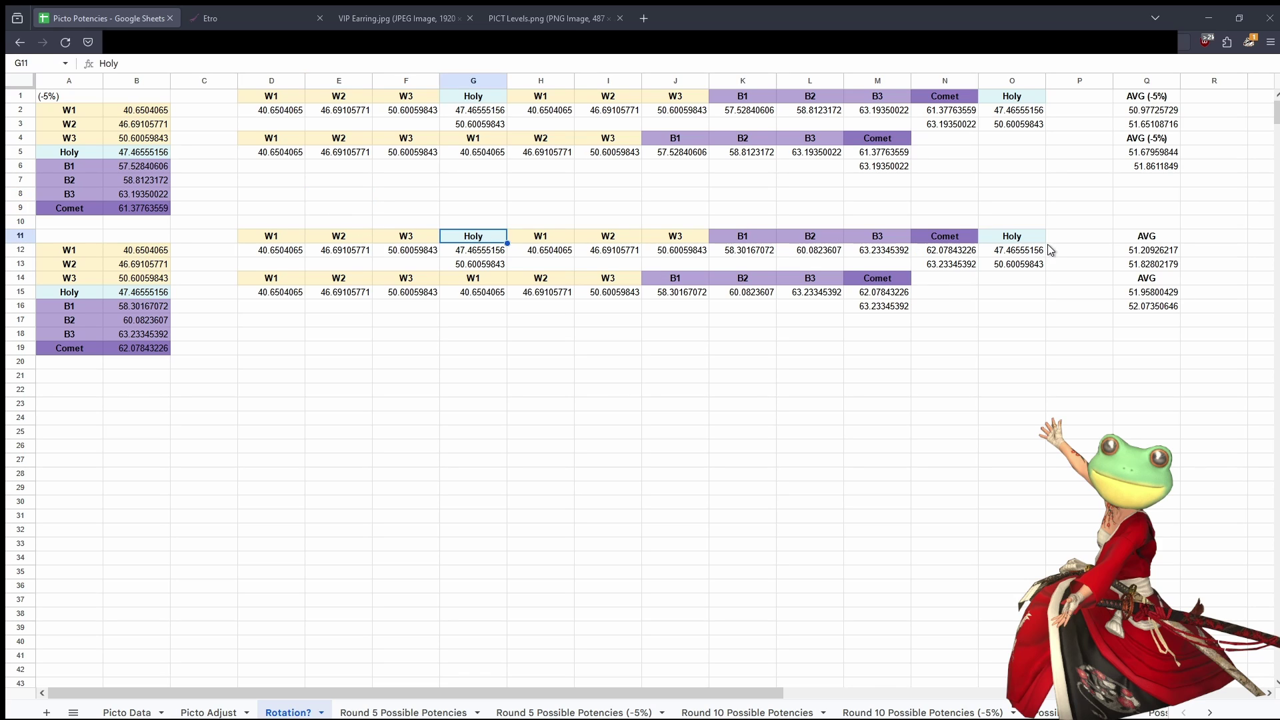
left_click(1023, 239)
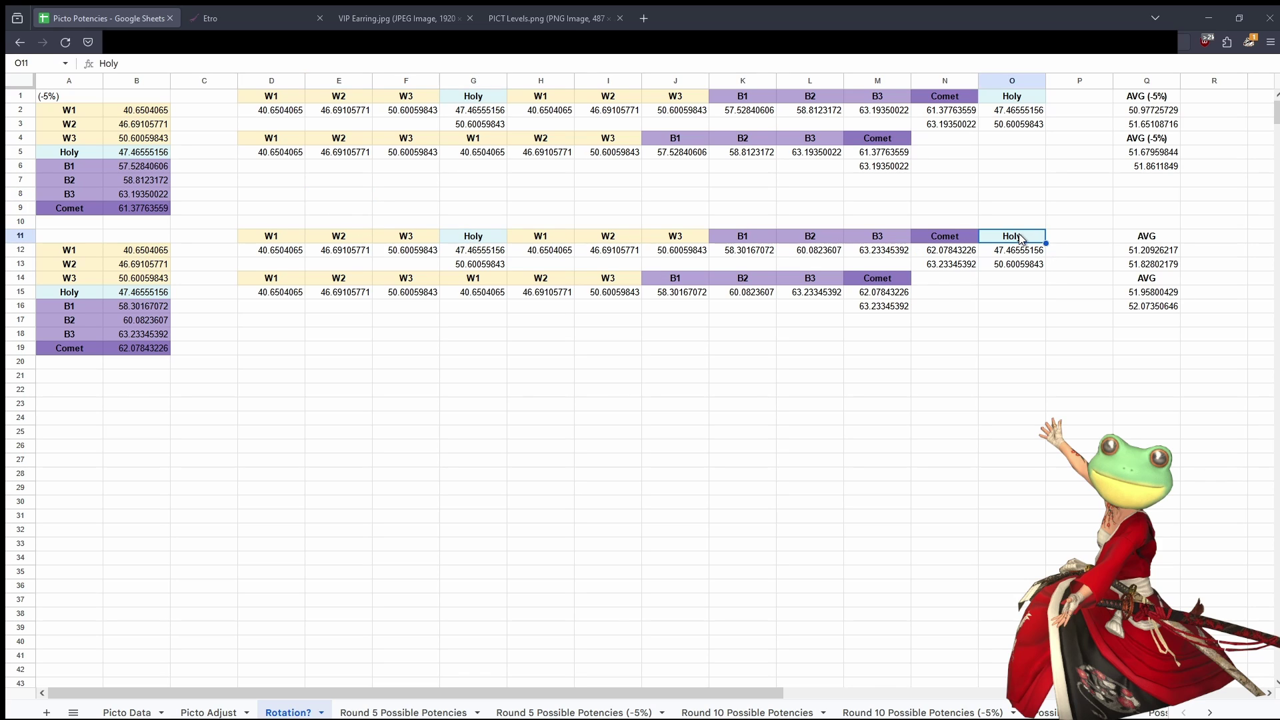
Step: Examine the rotation without Holy in rows 14 and 15, from W1 through Comet
left_click_drag(870, 282, 267, 283)
left_click(765, 293)
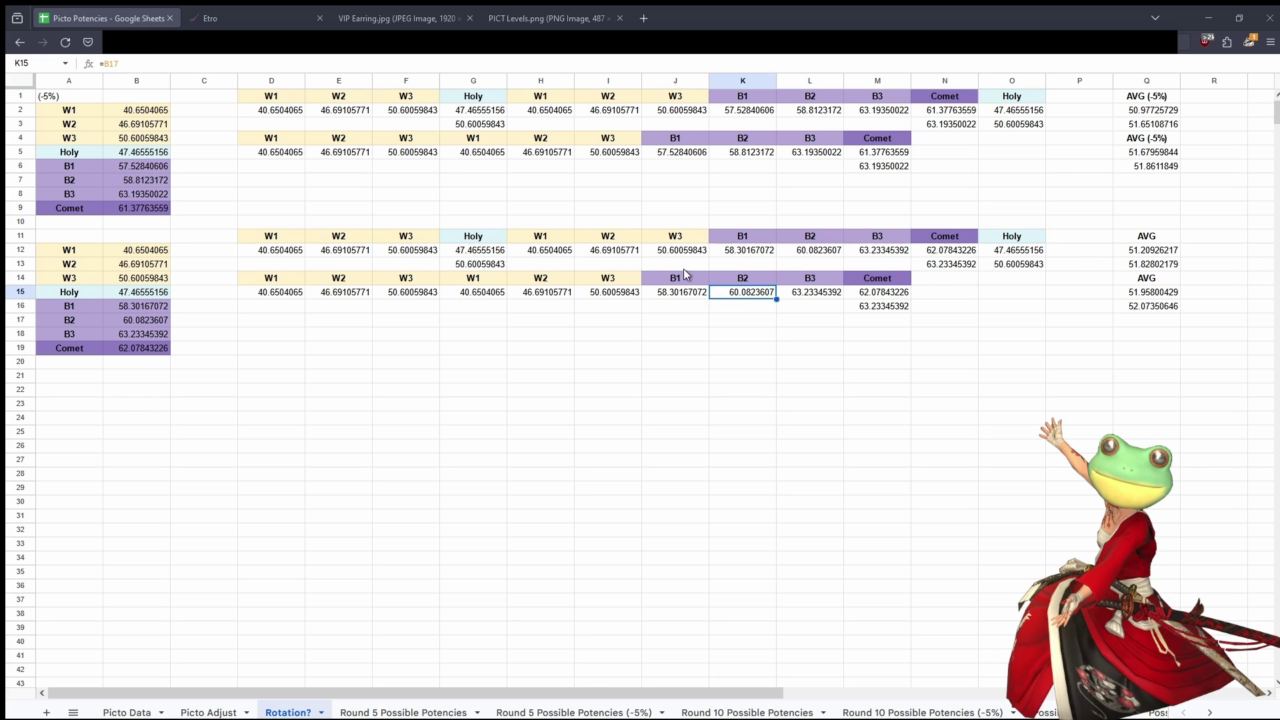
key("Down")
key("Down")
key("Down")
key("Down")
key("Left")
left_click_drag(891, 278, 254, 299)
left_click(411, 335)
left_click(811, 362)
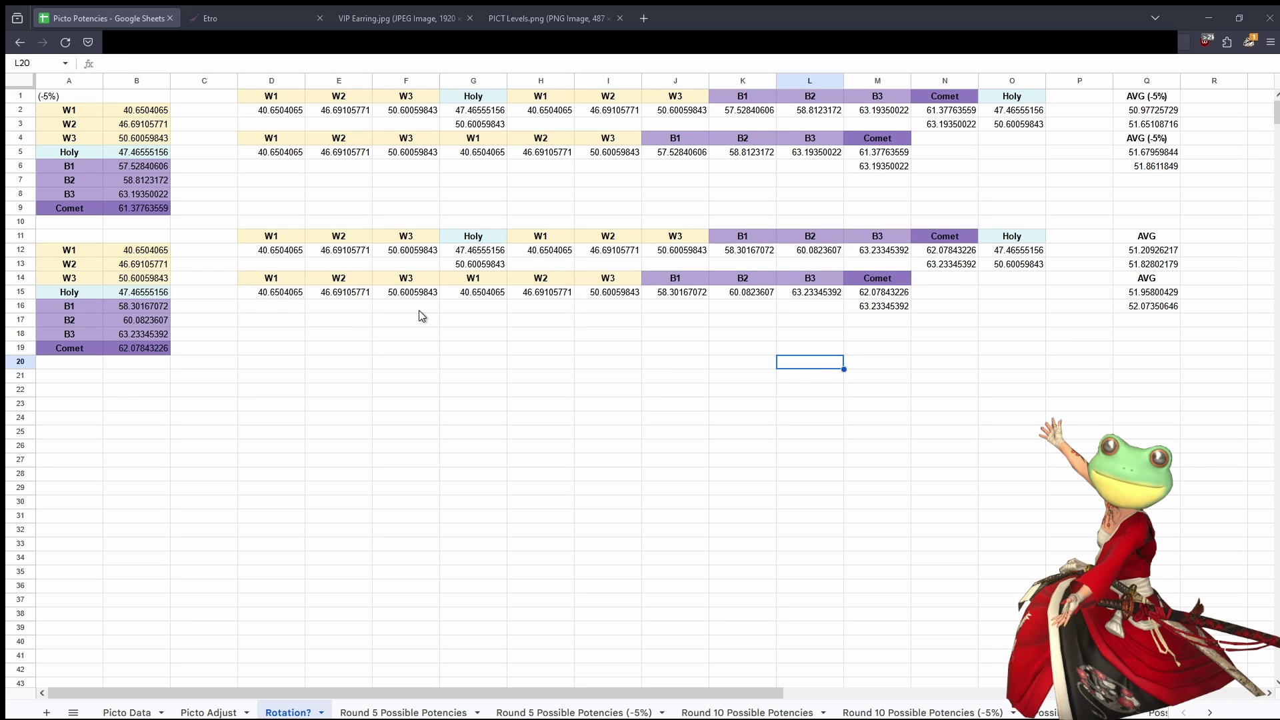
Step: Check Holy's Cast 1 value in the Picto Adjust sheet, and return to the Rotation? sheet
left_click(208, 711)
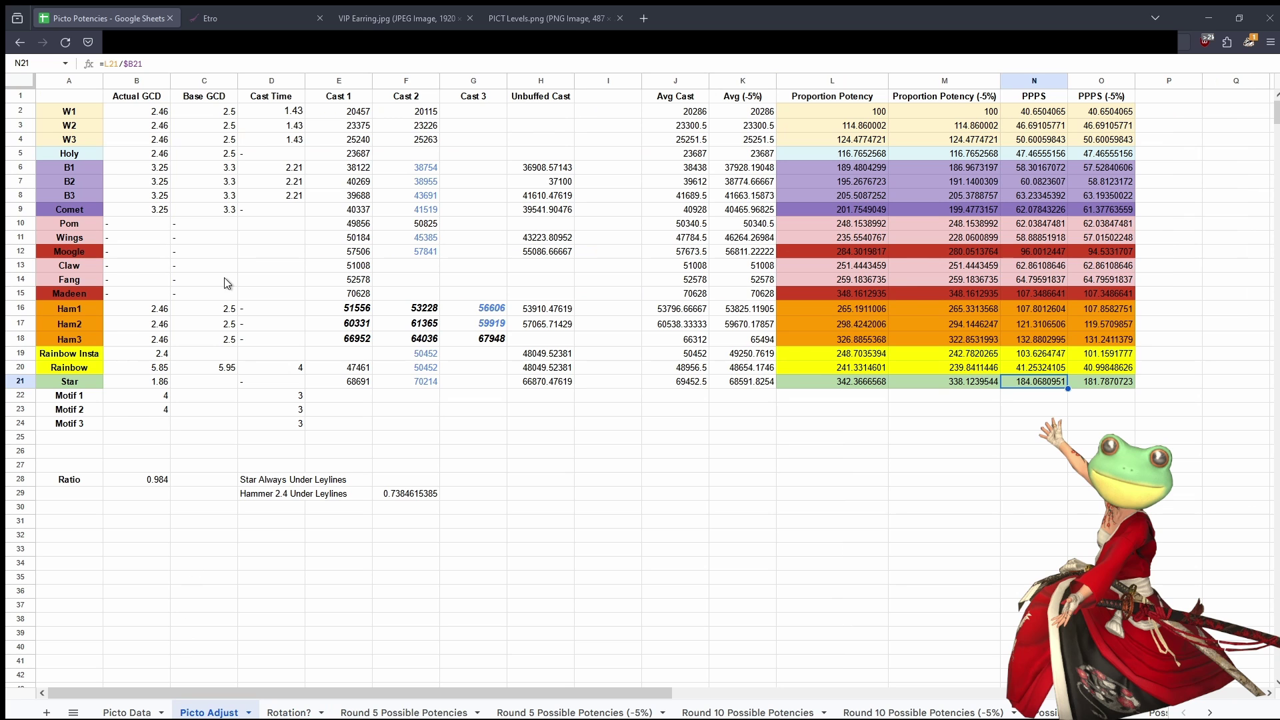
left_click(360, 155)
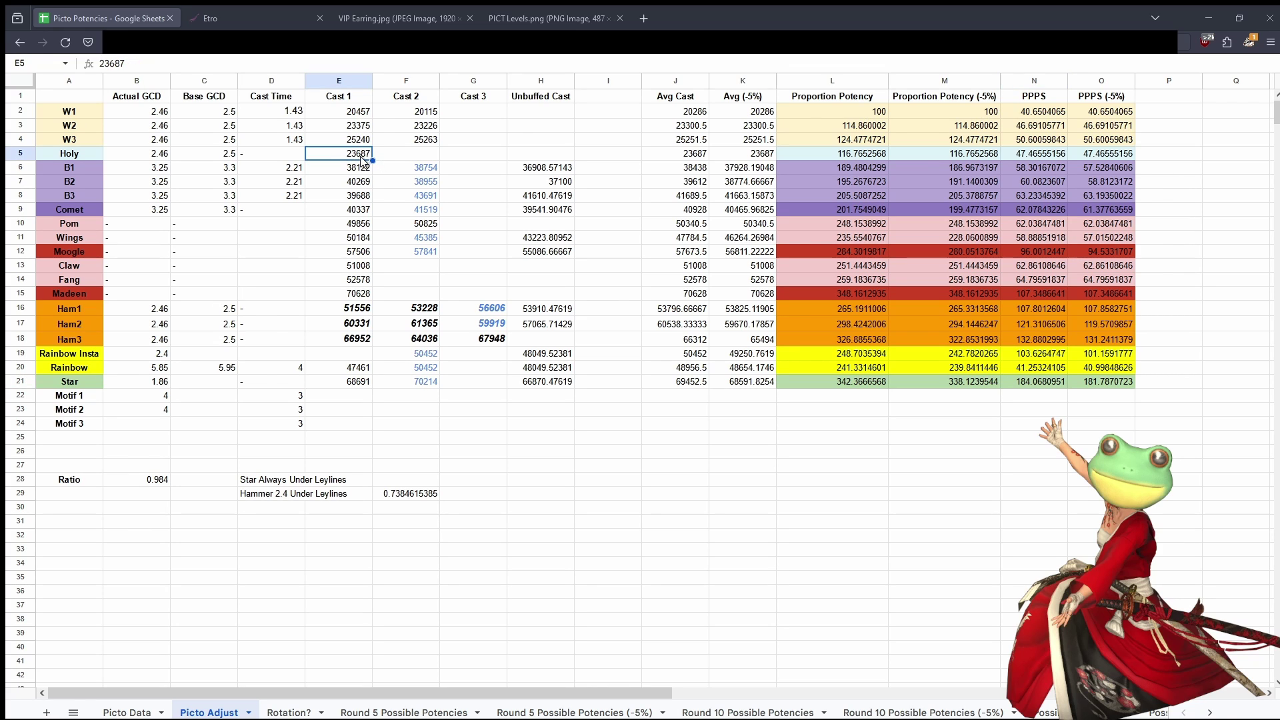
left_click(289, 713)
left_click(987, 293)
left_click(400, 432)
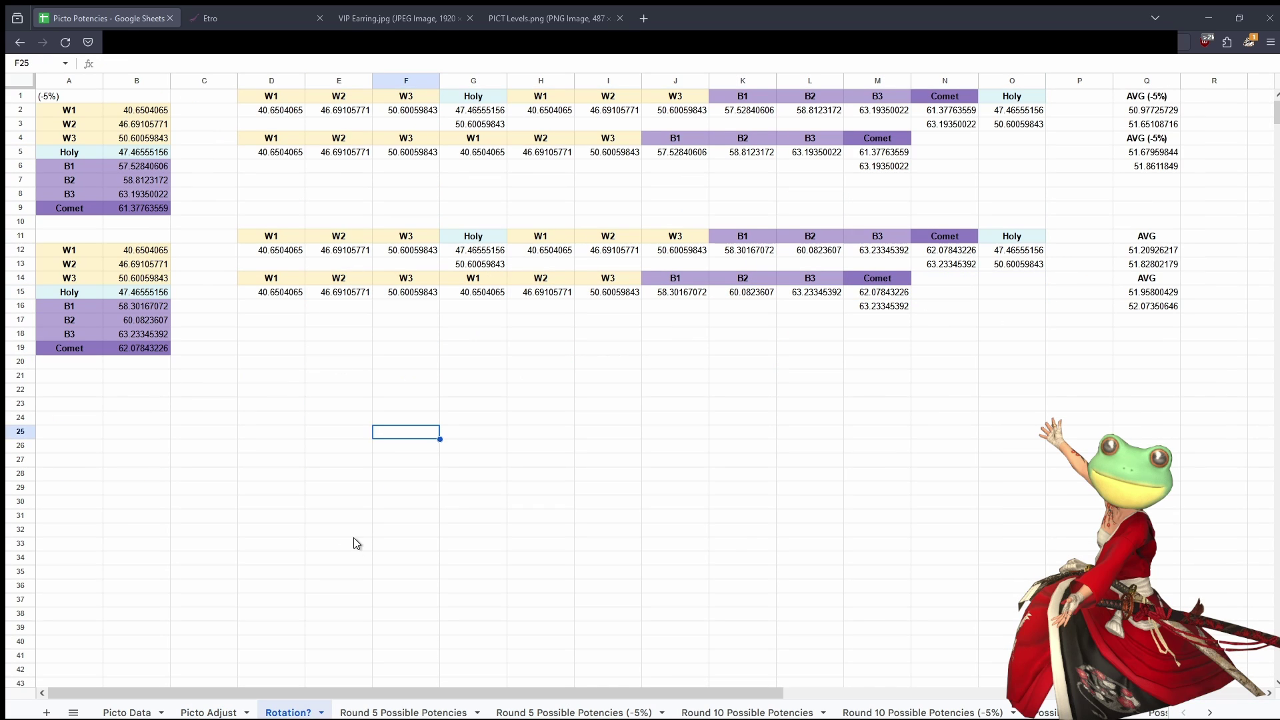
Step: In the Round 5 Possible Potencies (-5%) sheet, inspect the 350 column's W1 and B1 potencies
left_click(344, 711)
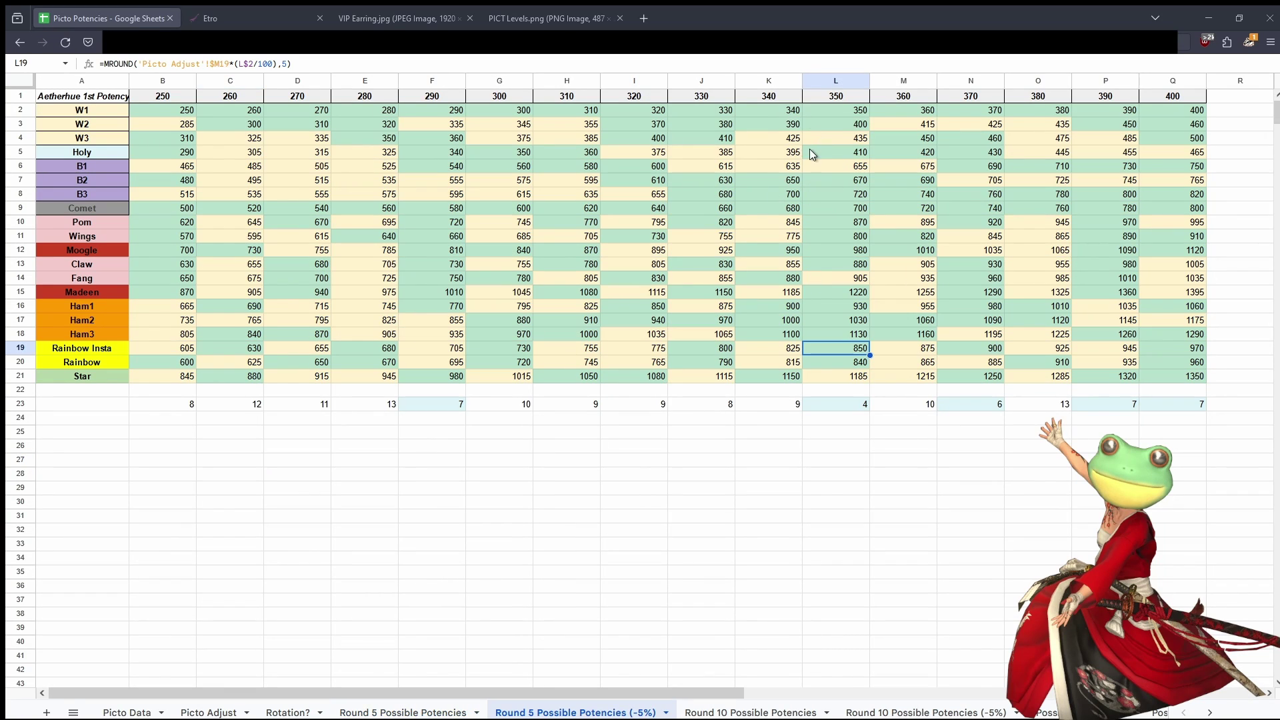
left_click(831, 106)
left_click(816, 168)
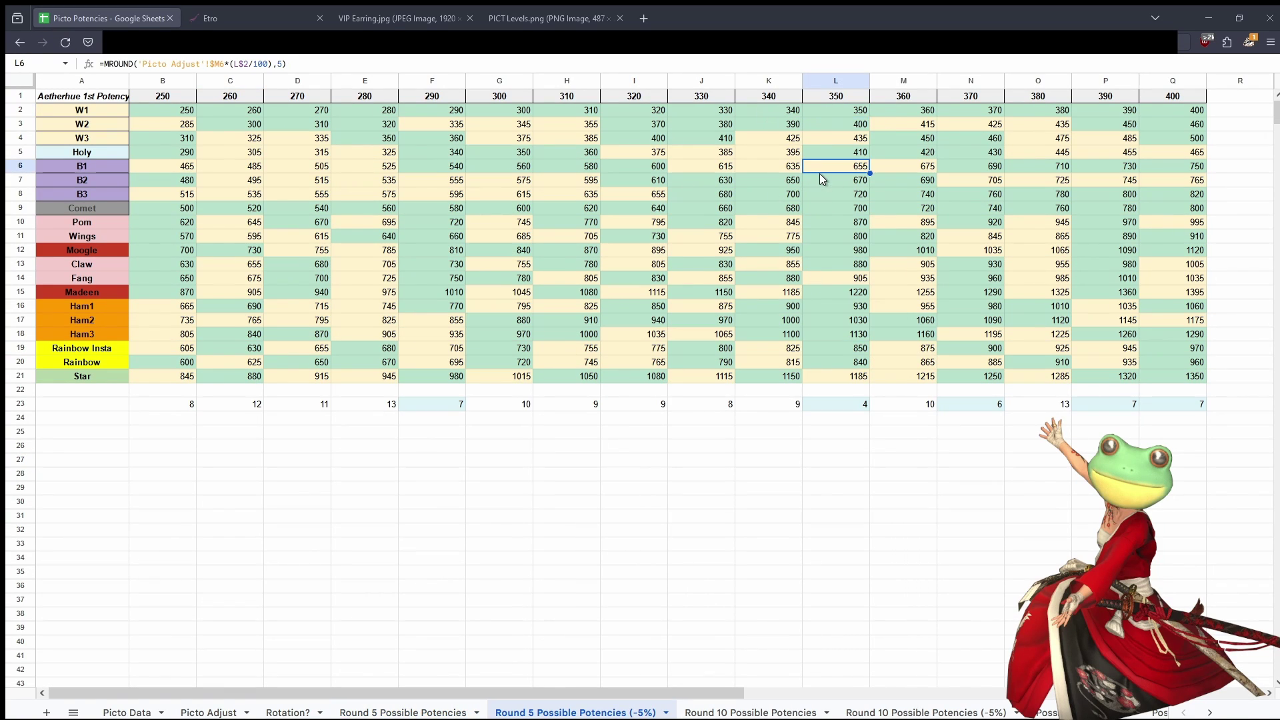
left_click(793, 504)
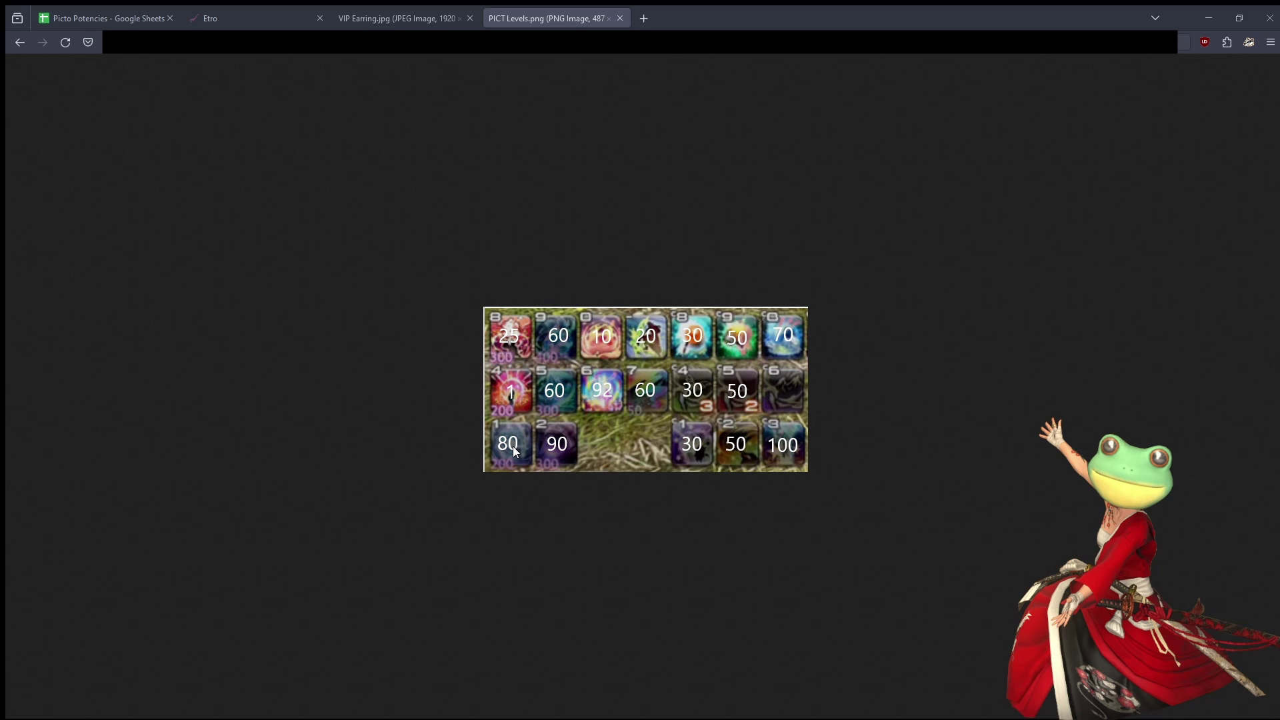
Step: Switch from the PICT Levels image back to the Rotation? sheet of Picto Potencies and select cell F22
left_click(97, 21)
left_click(288, 713)
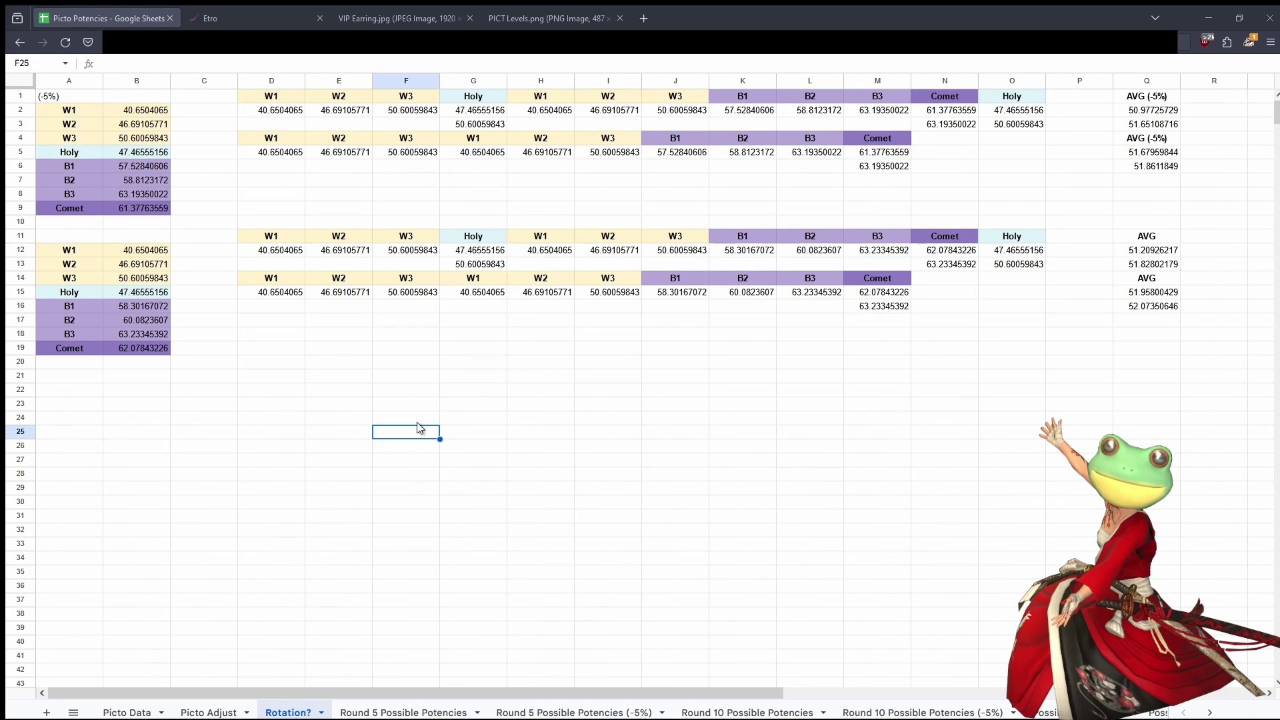
left_click(410, 390)
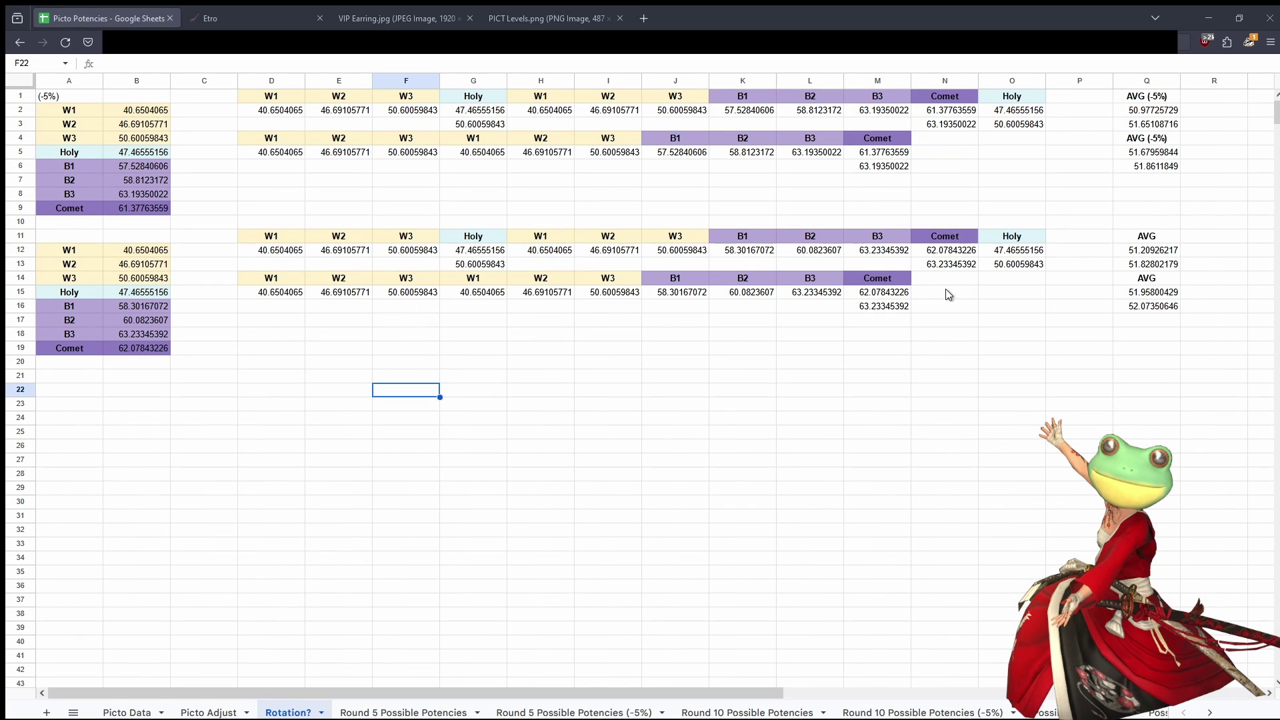
Step: In Q24, average the row 23 values D23, E23, F23, H23, I23, J23, K23, L23 and M23, leaving out both Holy casts
left_click(1155, 420)
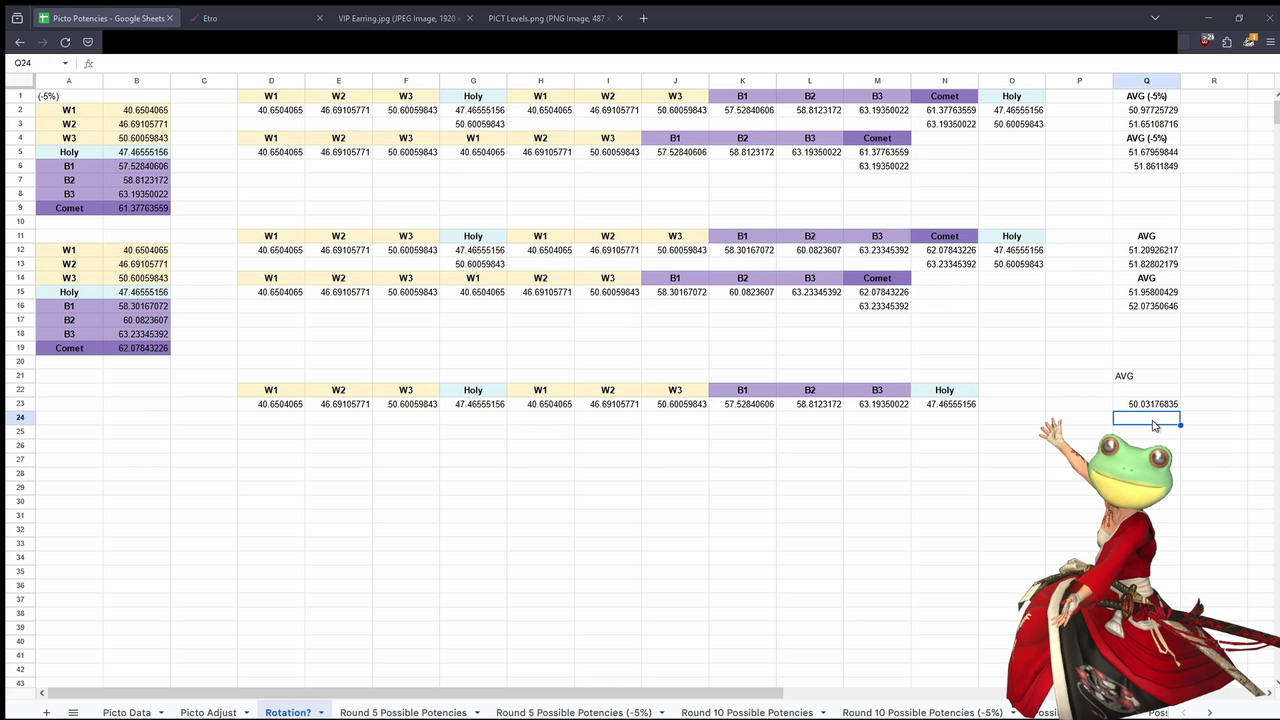
type("=AVERAGE(")
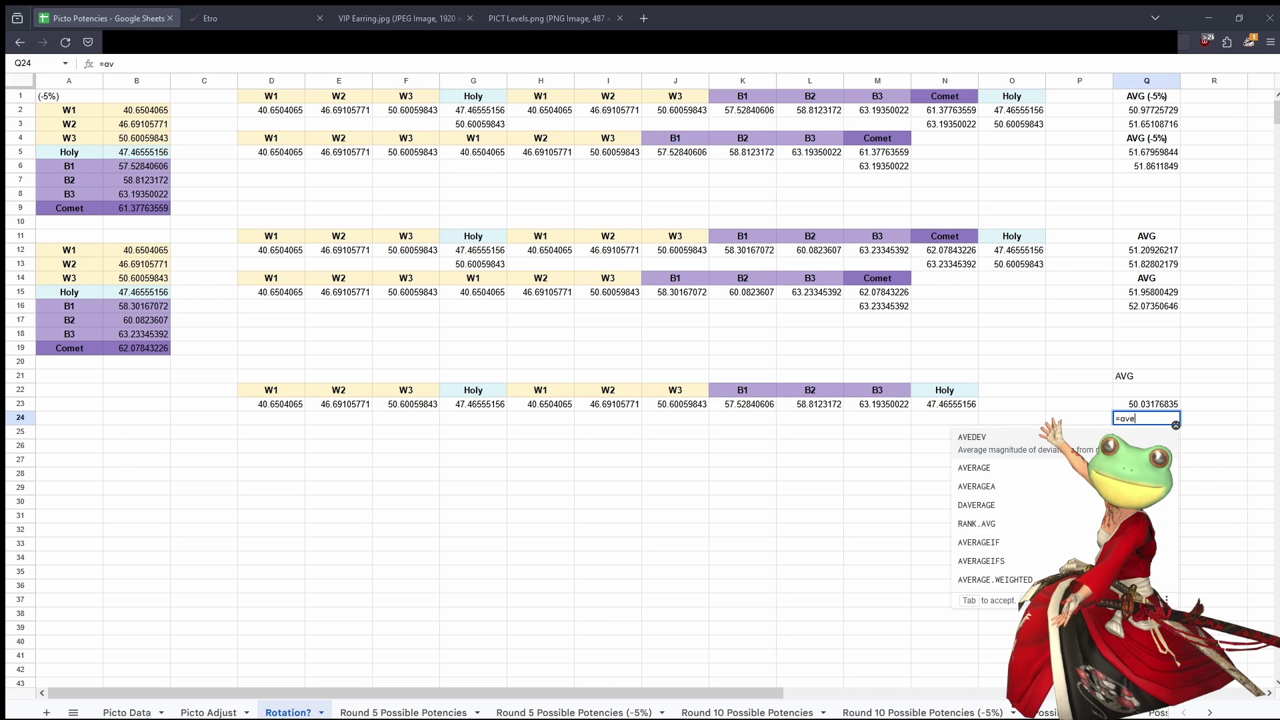
left_click(267, 407)
left_click(338, 404, "ctrl")
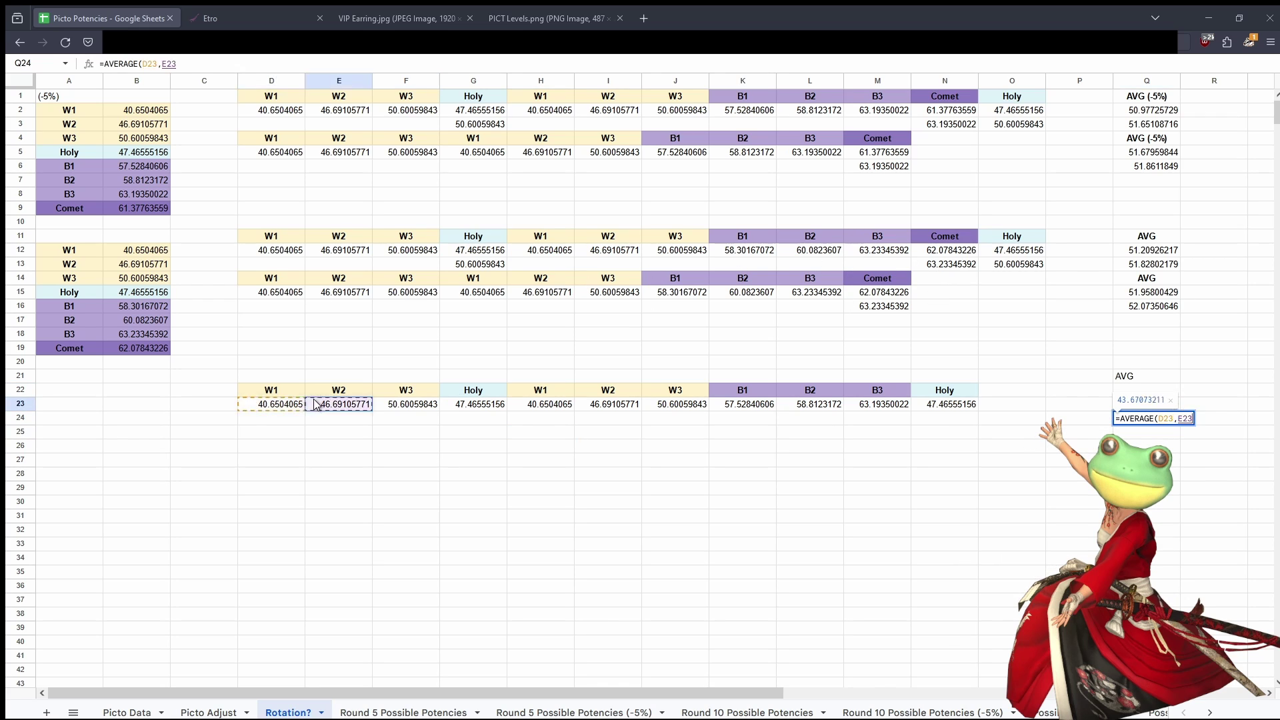
left_click(407, 405, "ctrl")
left_click(542, 405, "ctrl")
left_click(608, 404, "ctrl")
left_click(687, 406, "ctrl")
left_click(744, 405, "ctrl")
left_click(811, 405, "ctrl")
left_click(877, 407, "ctrl")
key("Return")
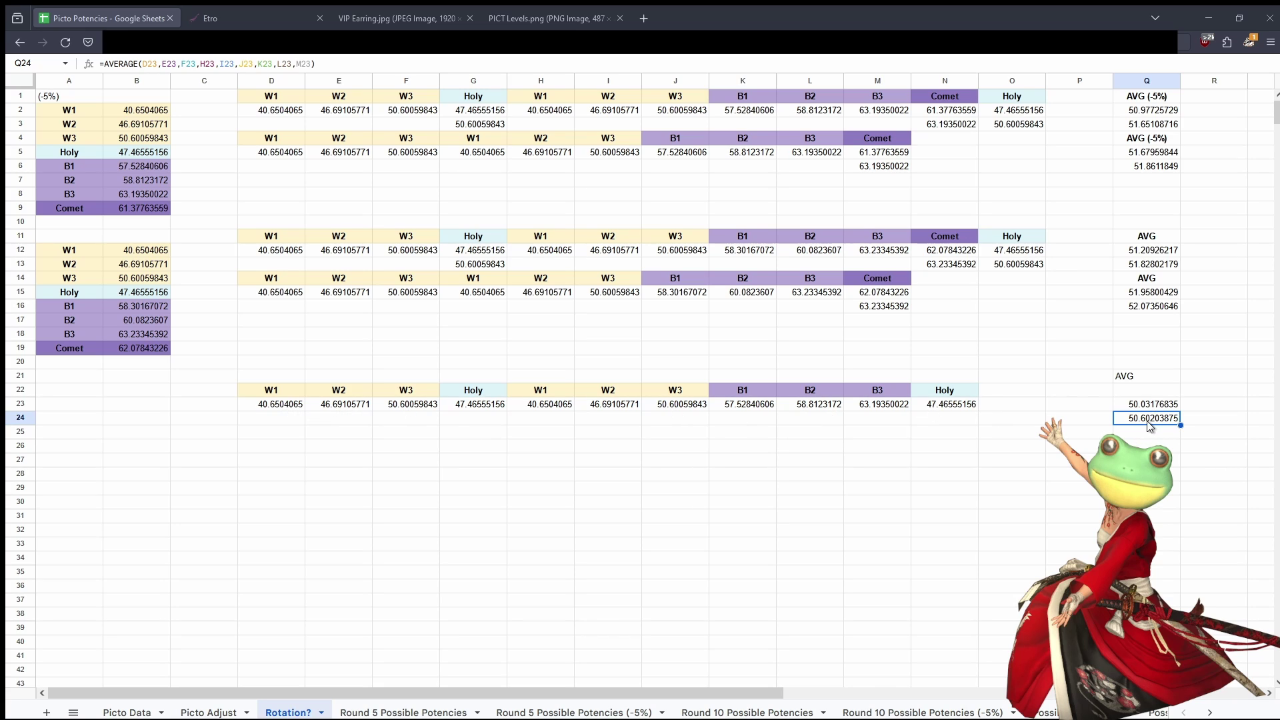
left_click(1019, 264)
left_click(1040, 390)
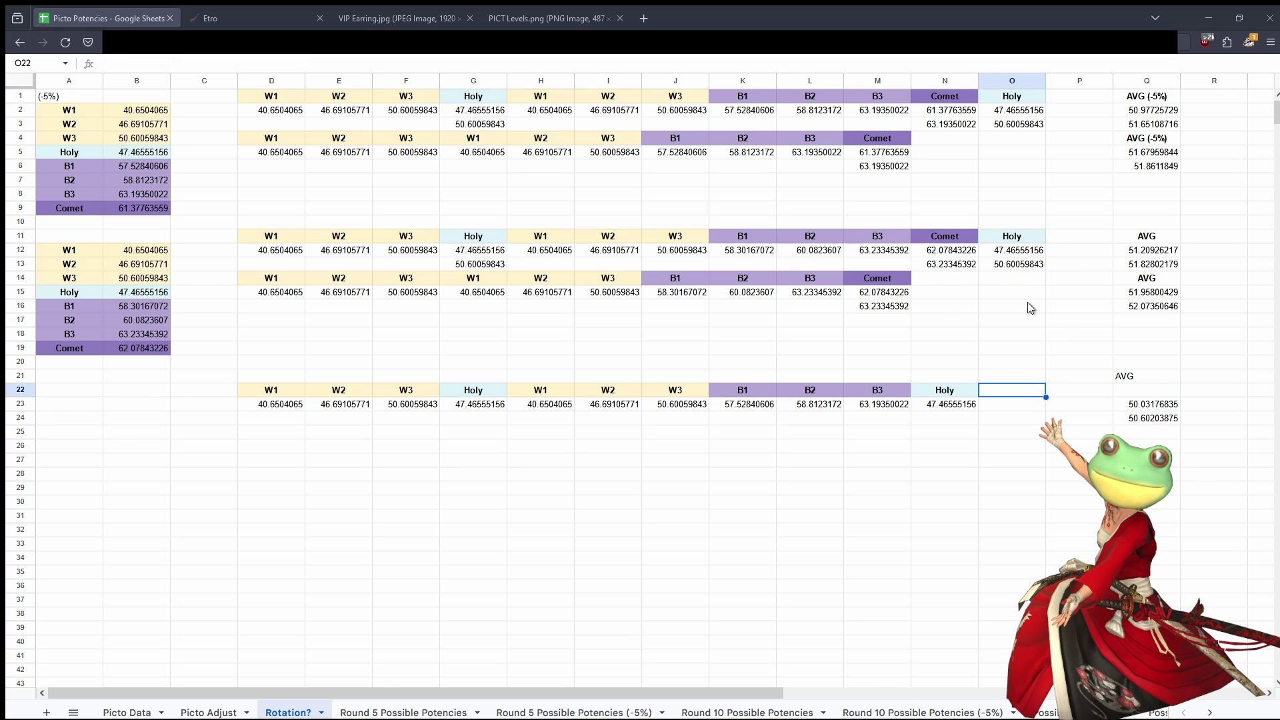
Step: Review the average formula in Q24 for the row 23 rotation without the Holy casts
left_click(1034, 307)
left_click(1158, 417)
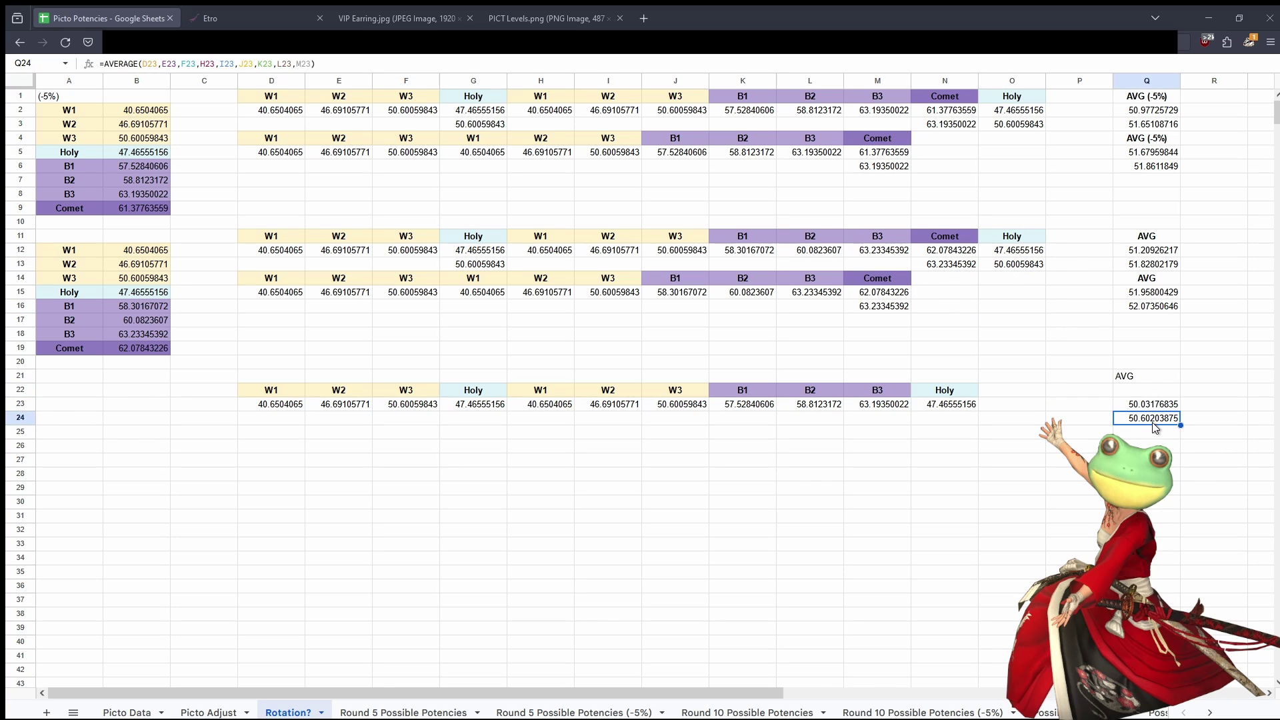
left_click(994, 488)
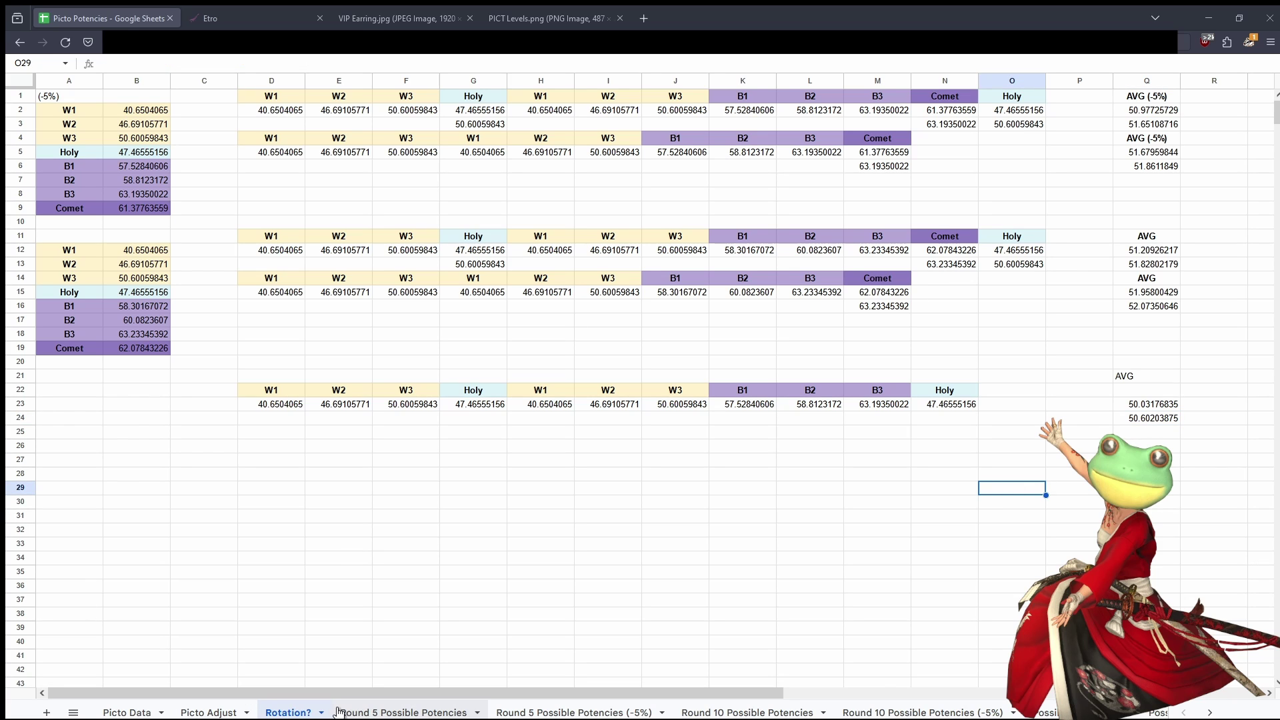
Step: View the Round 5 Possible Potencies (-5%) sheet and the cast data in the Picto Data sheet
left_click(574, 712)
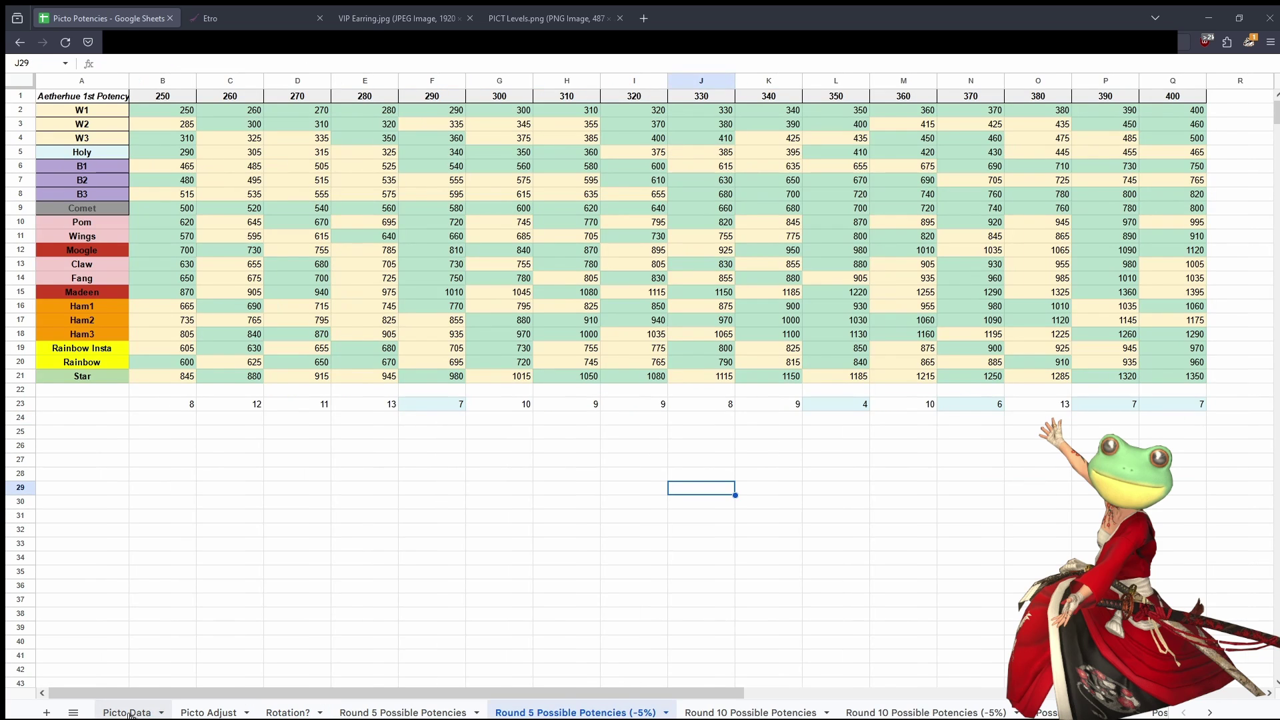
left_click(129, 712)
left_click(495, 407)
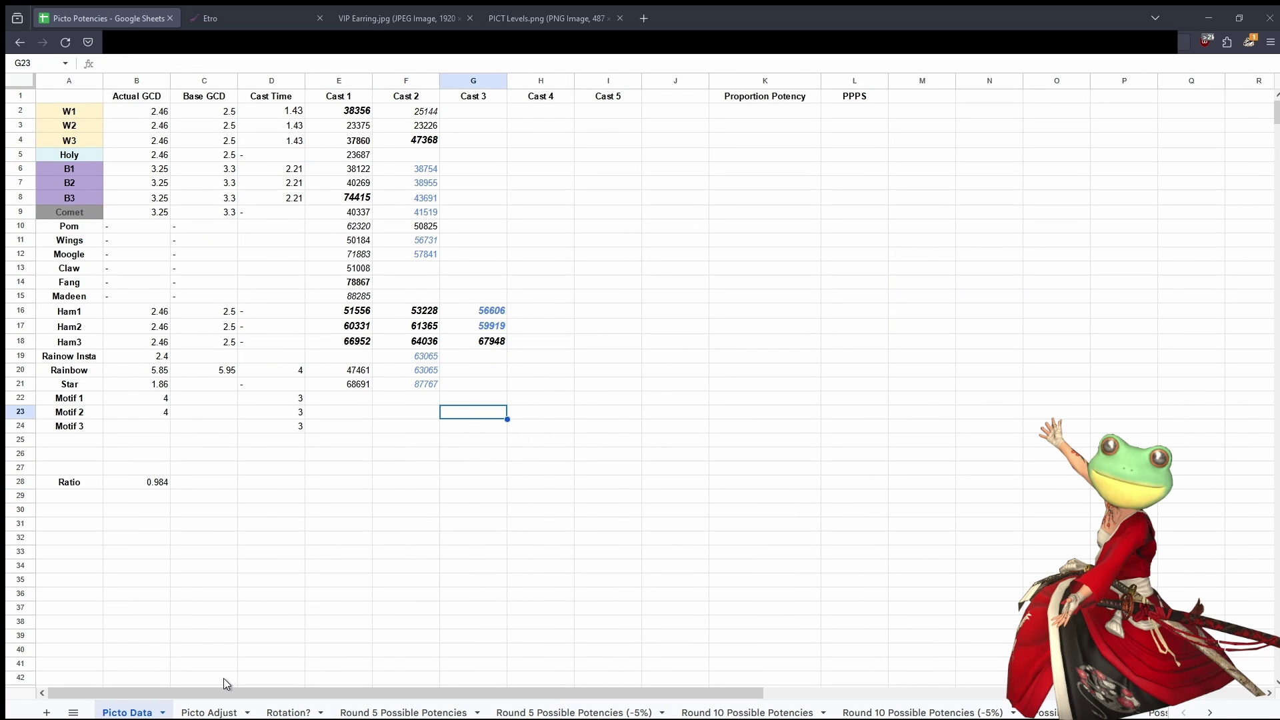
Step: In the Picto Adjust sheet, check the cast times of B1 and B3
left_click(209, 712)
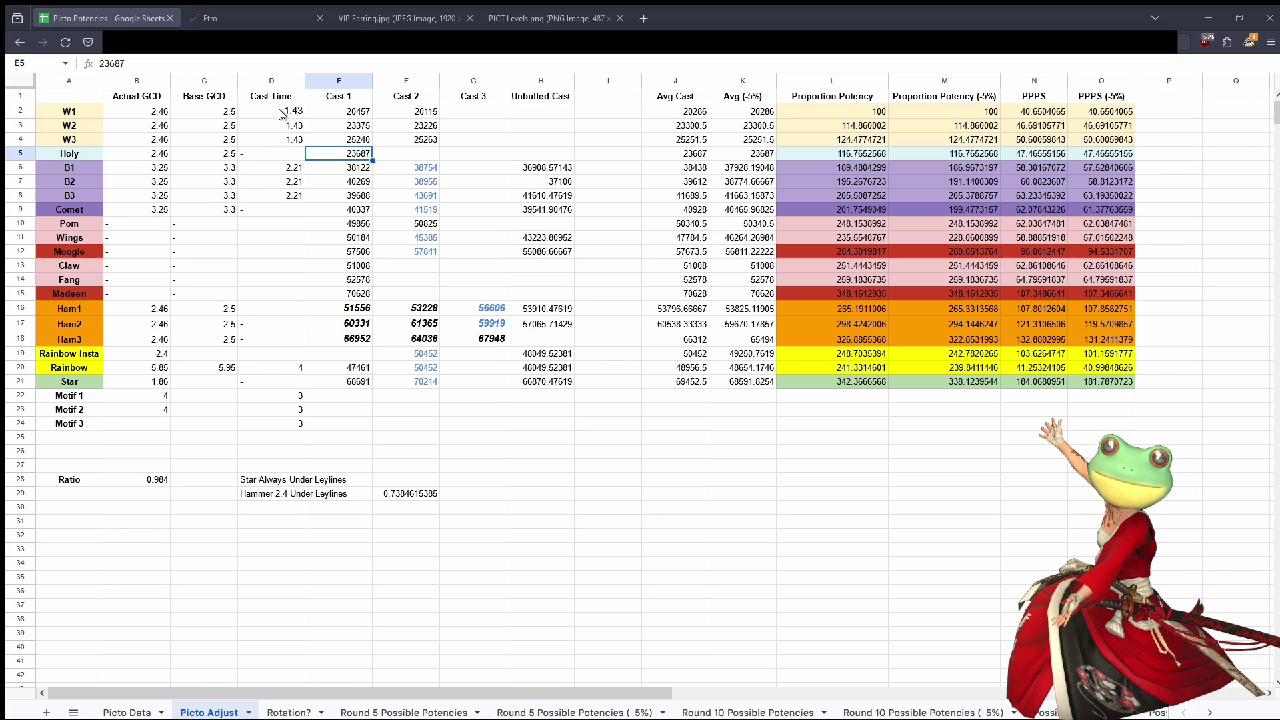
left_click(282, 171)
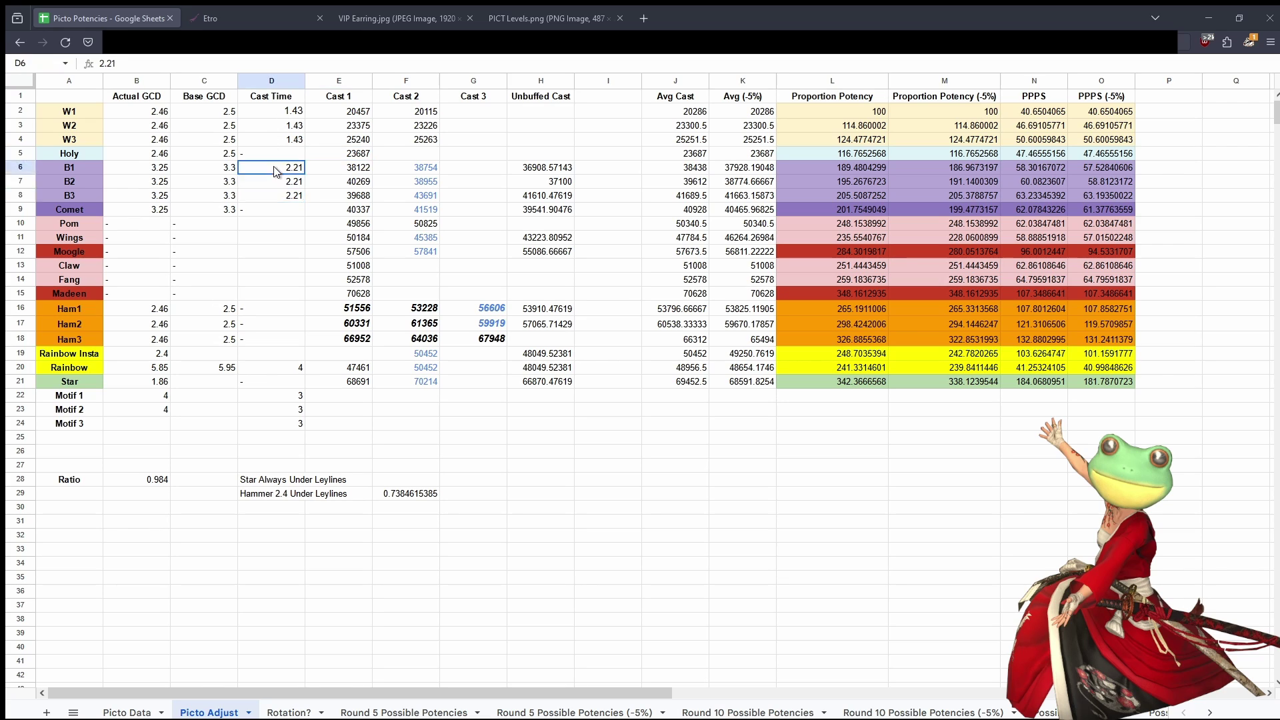
left_click(277, 195)
left_click(524, 459)
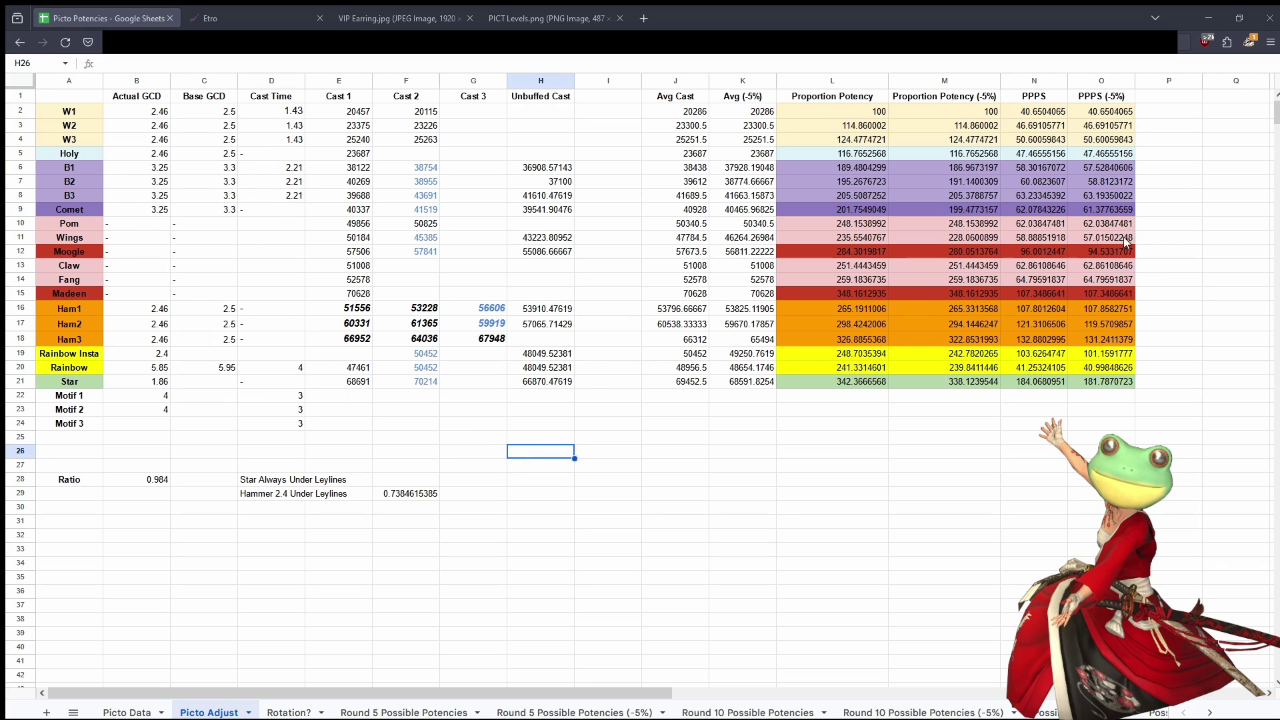
left_click(742, 521)
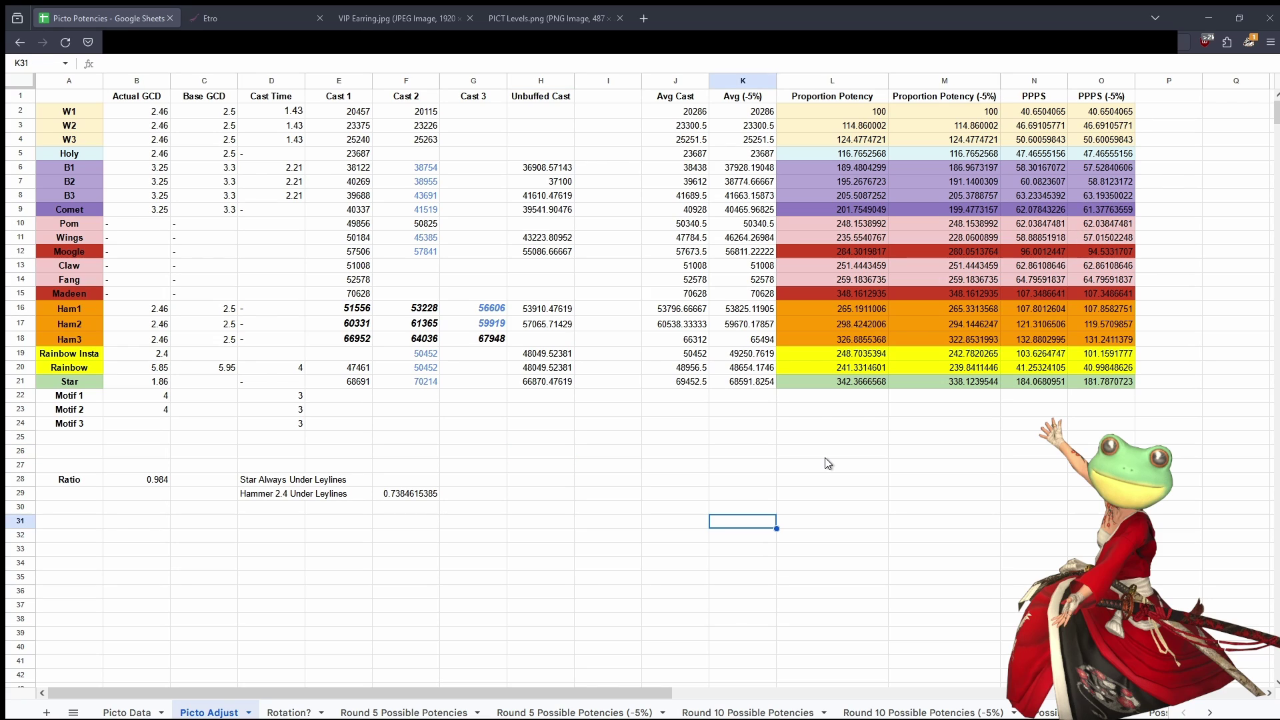